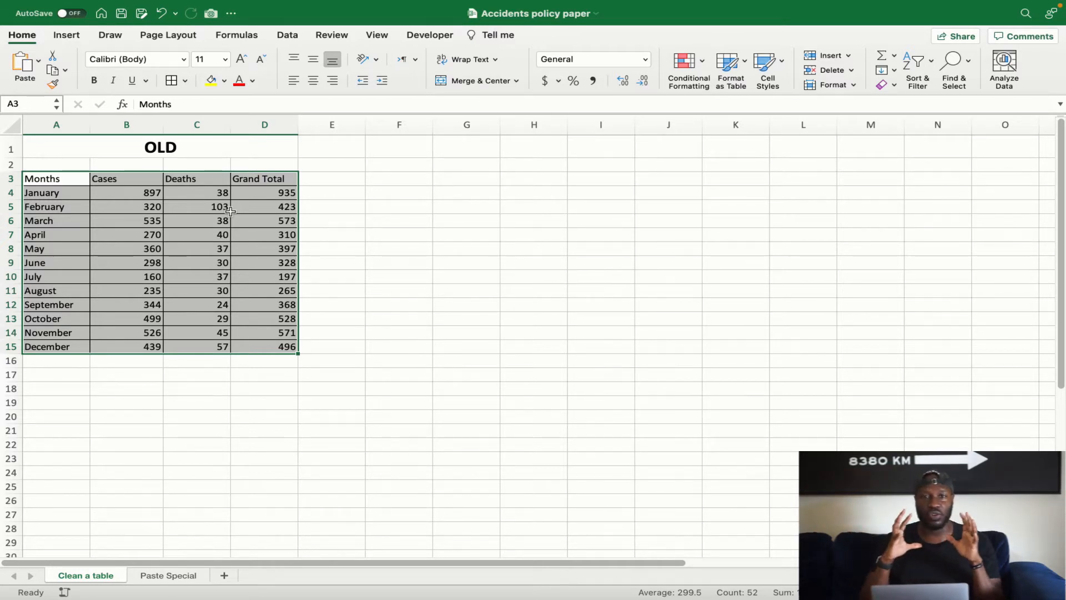
# Turn off the gridlines on the Clean a table sheet
pyautogui.click(317, 290)
pyautogui.click(223, 262)
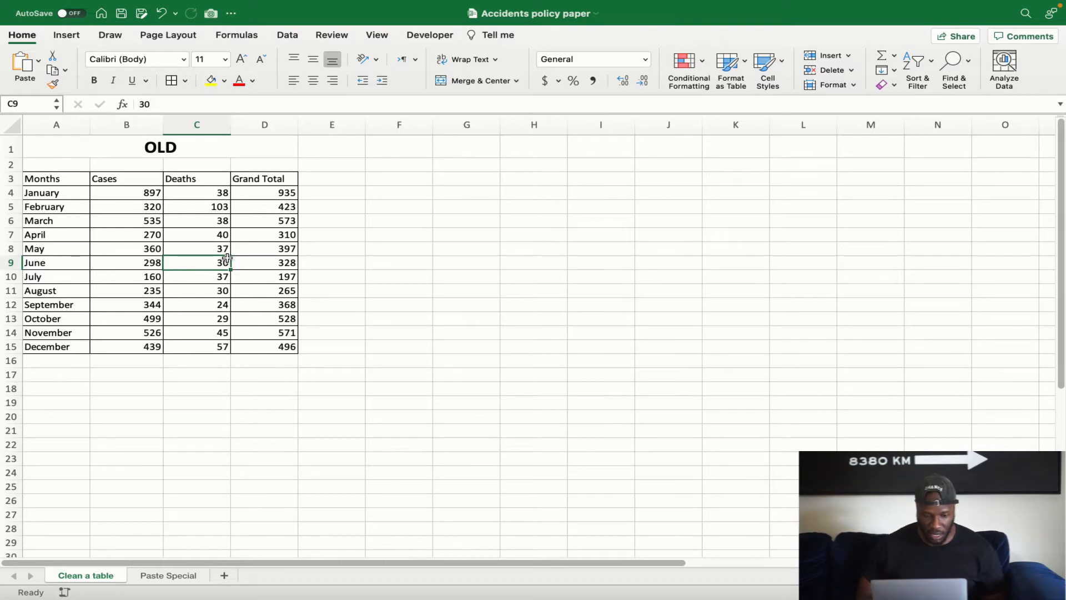
pyautogui.click(381, 347)
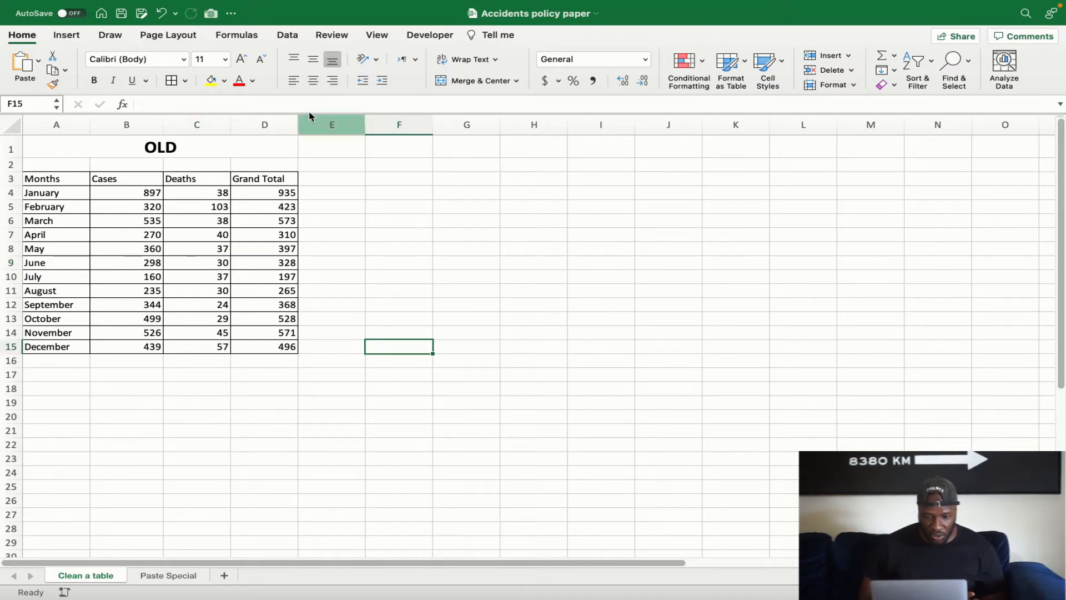
pyautogui.click(375, 37)
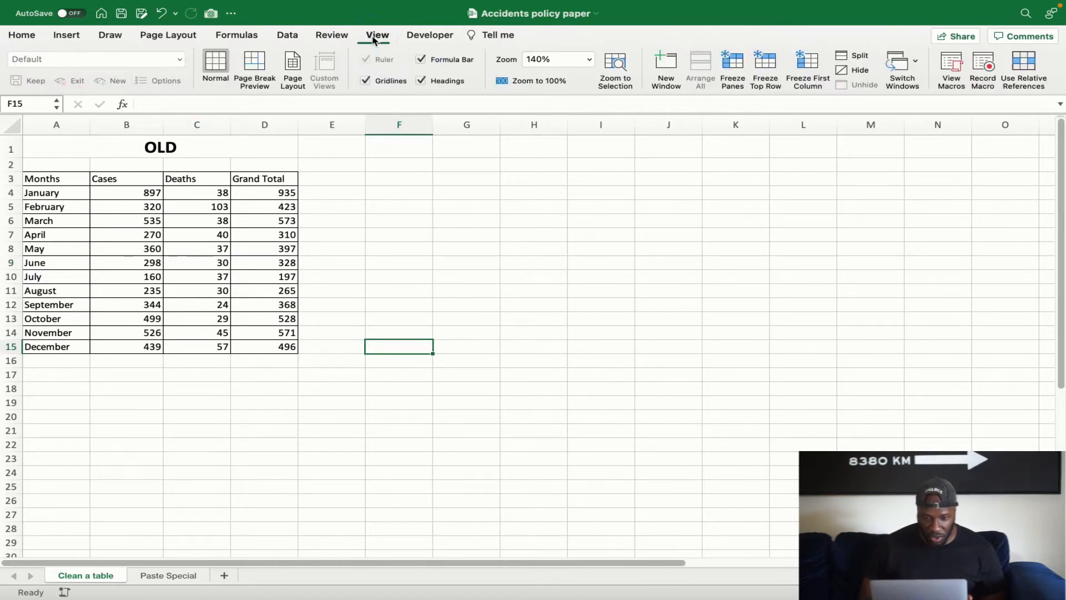
pyautogui.click(366, 81)
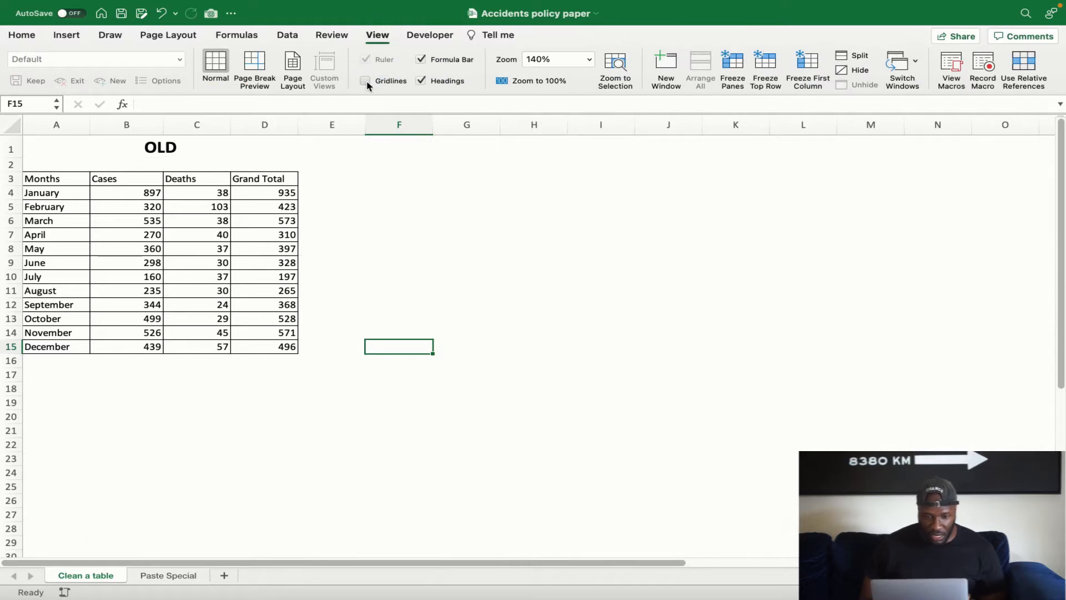
pyautogui.click(300, 407)
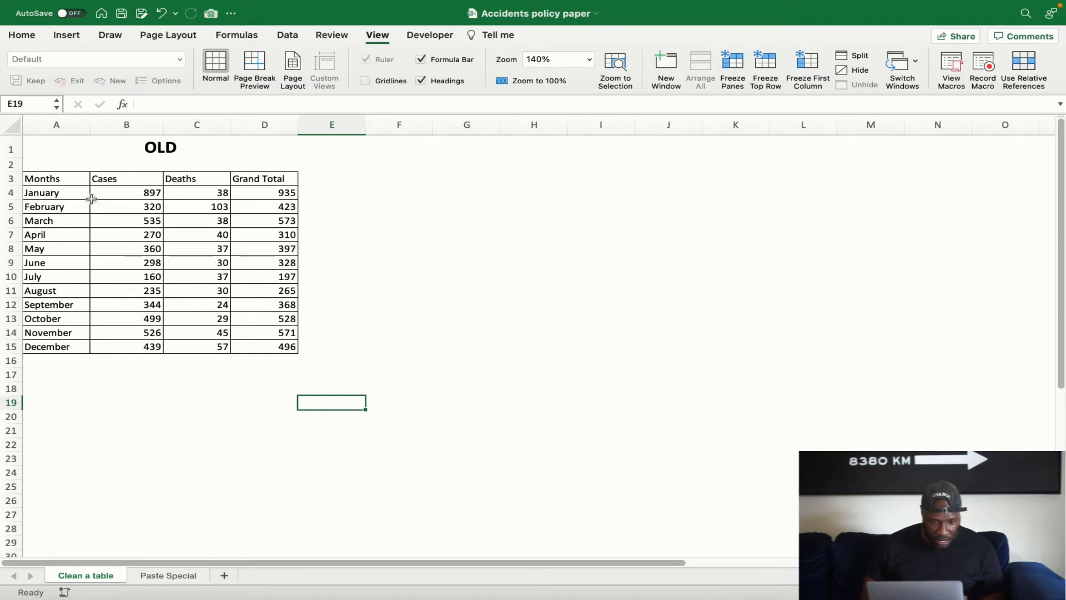
# Copy the accidents table in A3:D15 and paste the duplicate starting at cell H3
pyautogui.scroll(-1, 91, 198)
pyautogui.moveTo(75, 179); pyautogui.dragTo(255, 340)
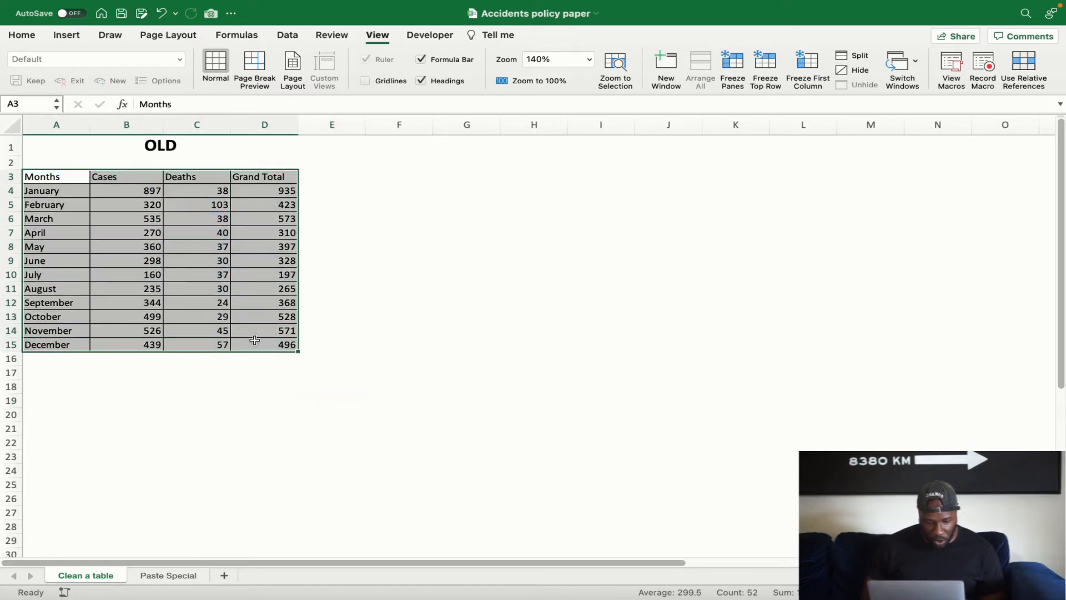
pyautogui.press('super+c')
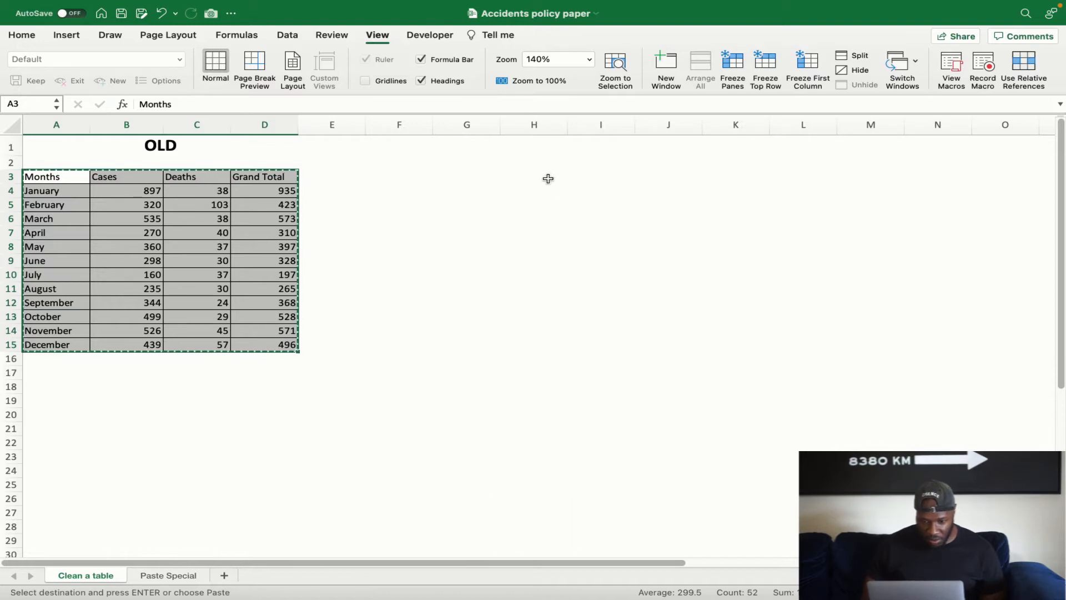
pyautogui.click(547, 176)
pyautogui.press('super+v')
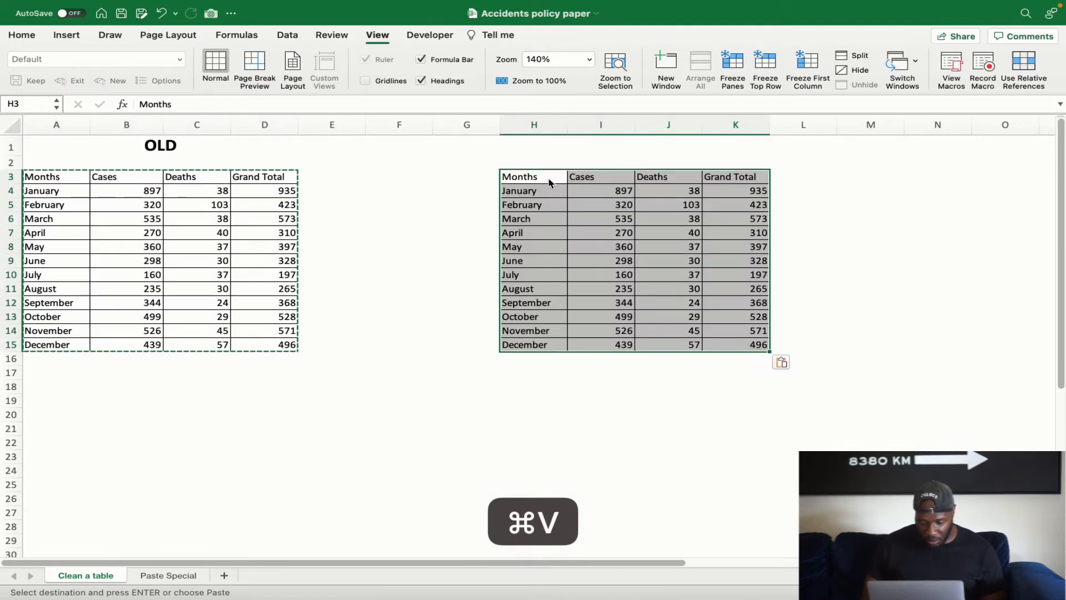
pyautogui.click(432, 206)
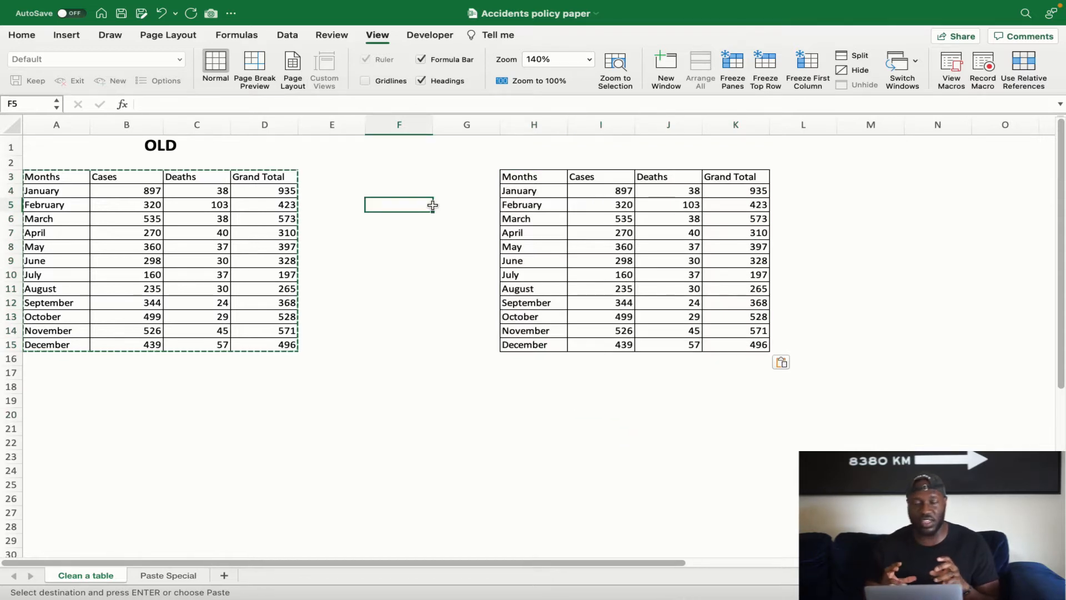
pyautogui.click(577, 175)
pyautogui.click(655, 178)
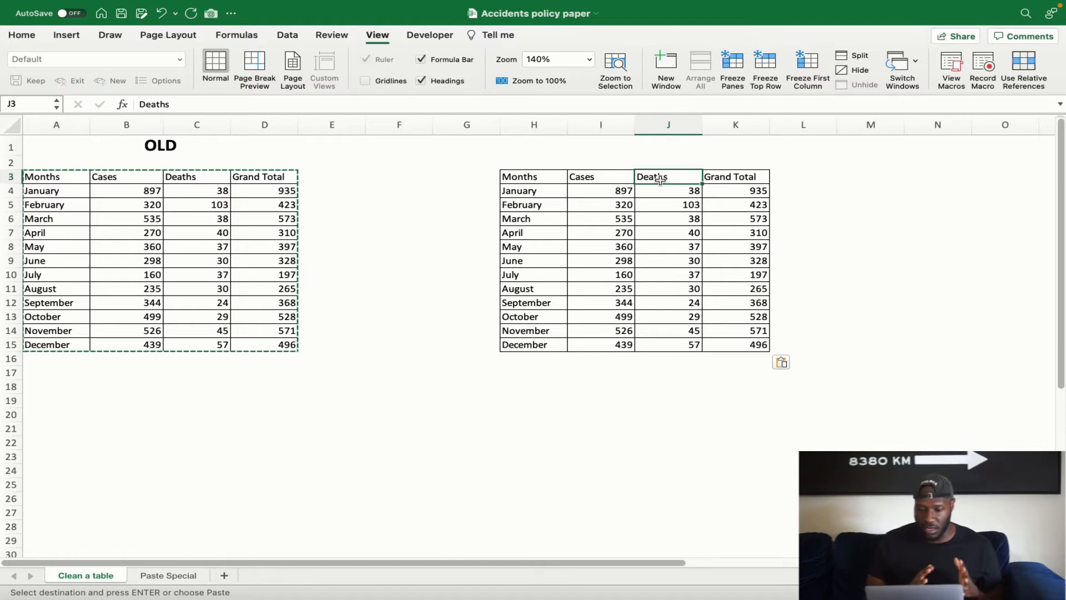
pyautogui.click(601, 177)
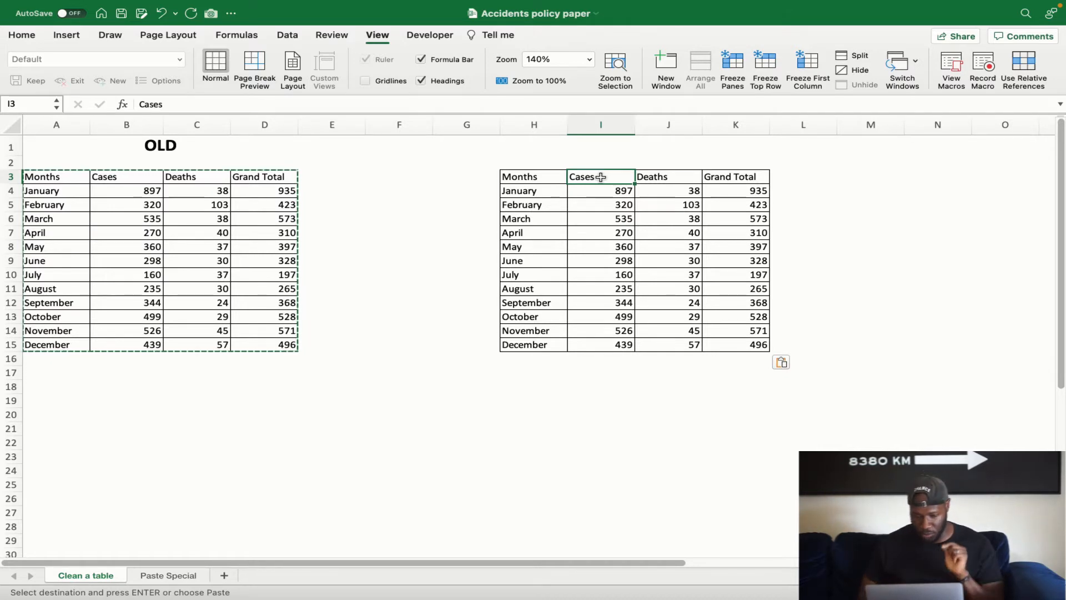
pyautogui.moveTo(586, 178); pyautogui.dragTo(647, 340)
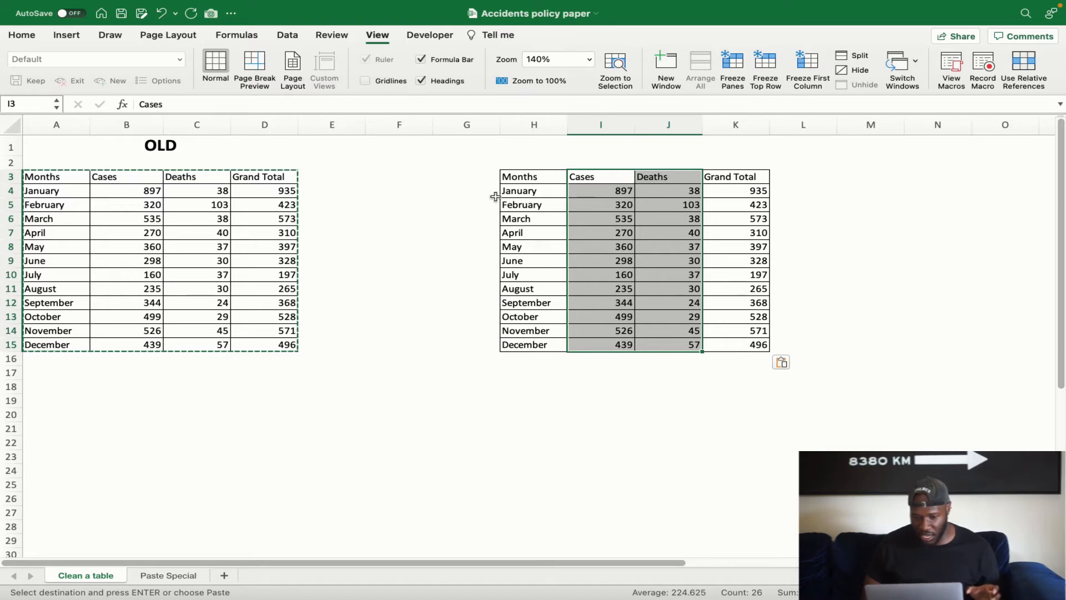
pyautogui.moveTo(512, 192); pyautogui.dragTo(509, 332)
pyautogui.moveTo(576, 176); pyautogui.dragTo(673, 174)
# Copy the whole duplicate table in H3:K15 and paste it transposed starting at cell D20
pyautogui.click(535, 177)
pyautogui.press('super+a')
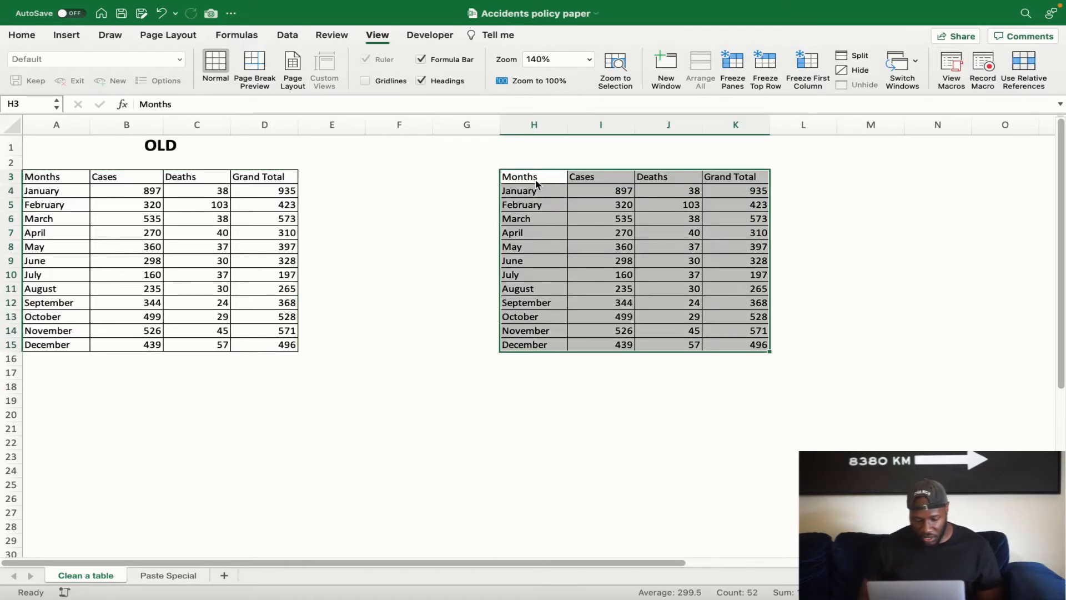
pyautogui.press('super')
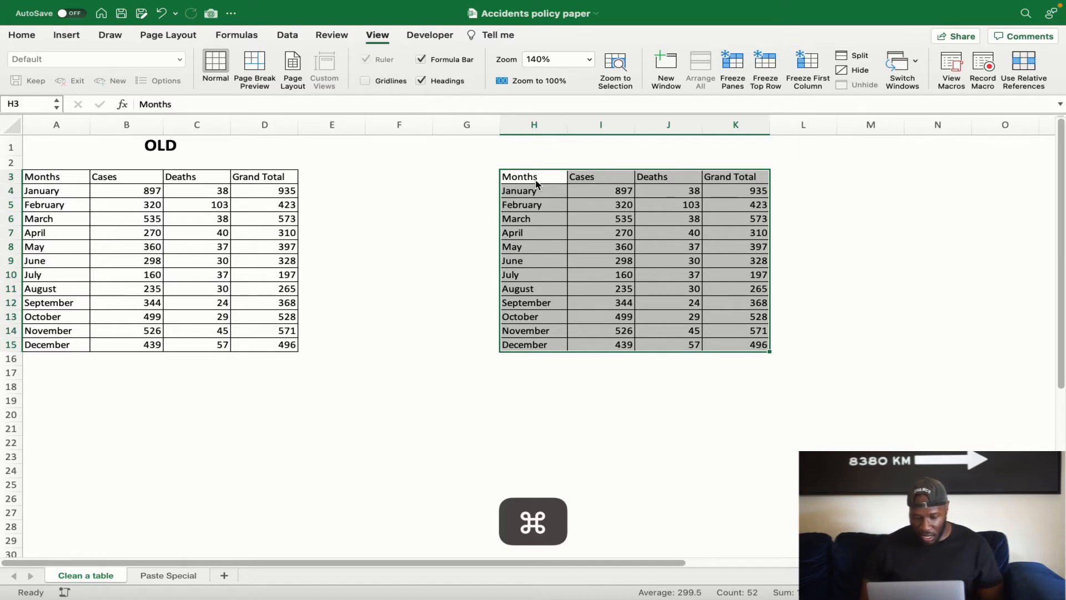
pyautogui.press('super+c')
pyautogui.scroll(-4, 226, 403)
pyautogui.click(233, 366)
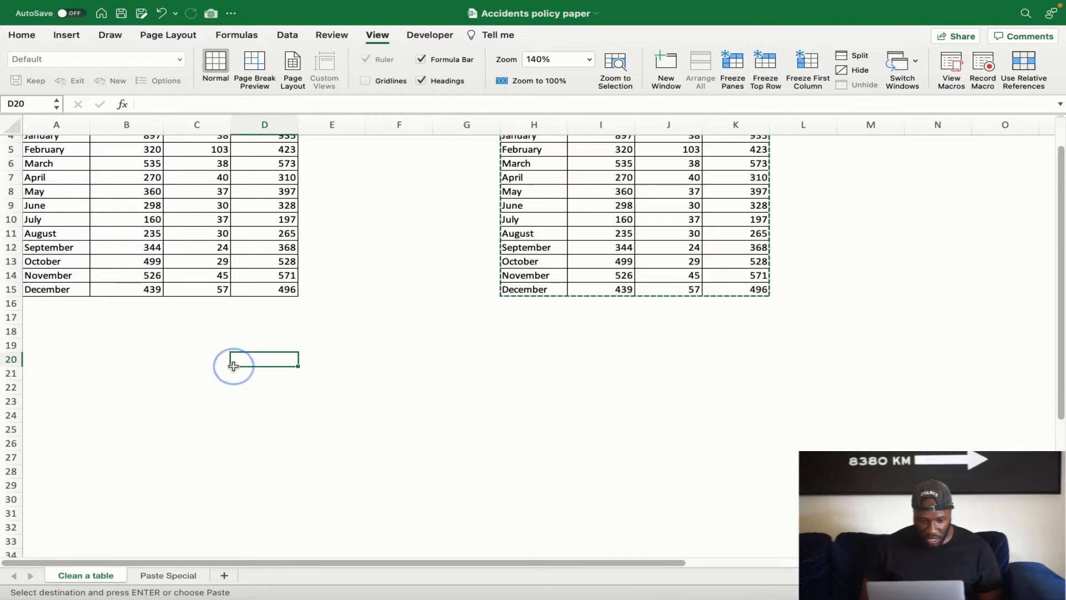
pyautogui.rightClick(244, 360)
pyautogui.moveTo(304, 345)
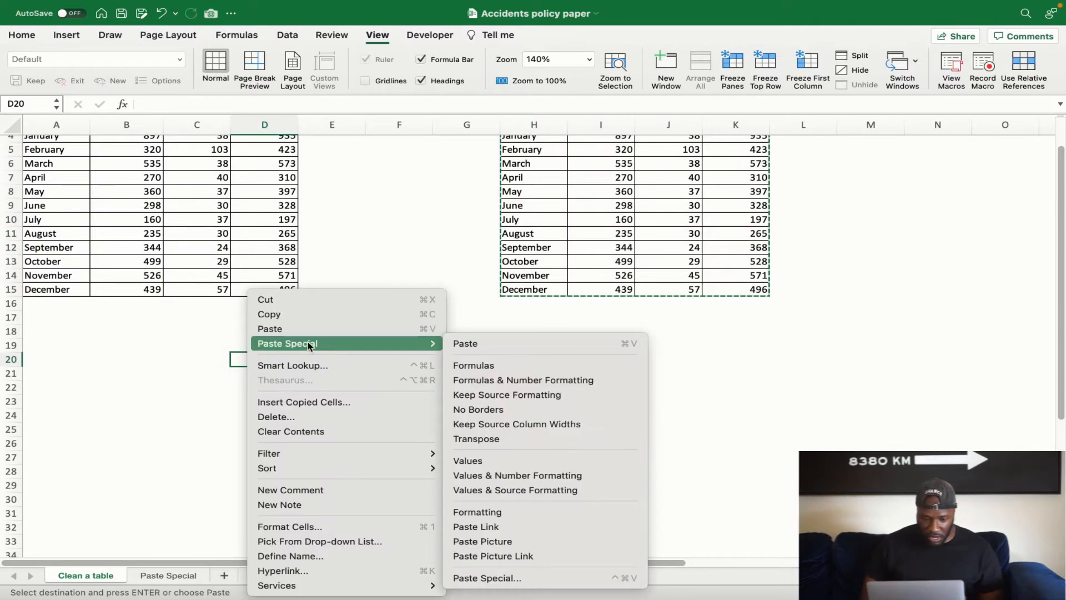
pyautogui.click(490, 443)
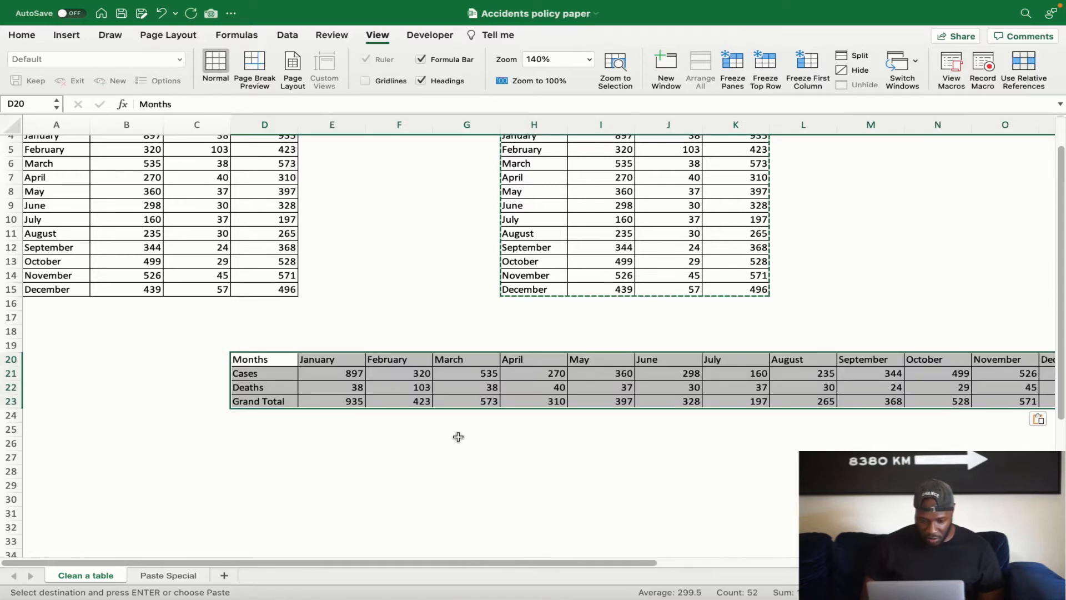
pyautogui.hscroll(5, 459, 438)
pyautogui.click(485, 450)
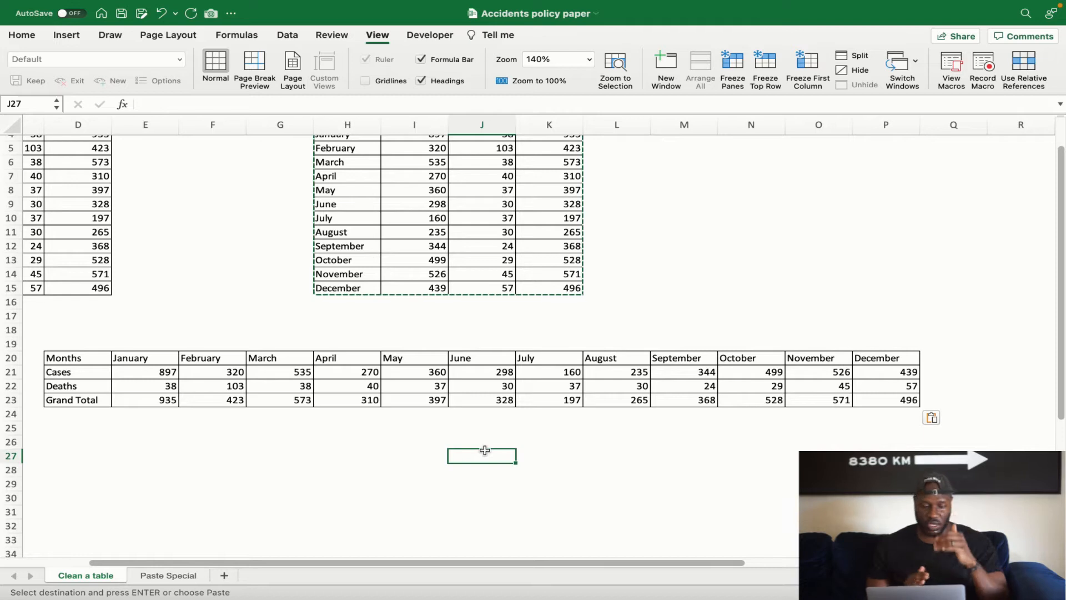
# Clear the Months heading from the corner cell D20 of the transposed table
pyautogui.moveTo(76, 374); pyautogui.dragTo(77, 387)
pyautogui.click(76, 397)
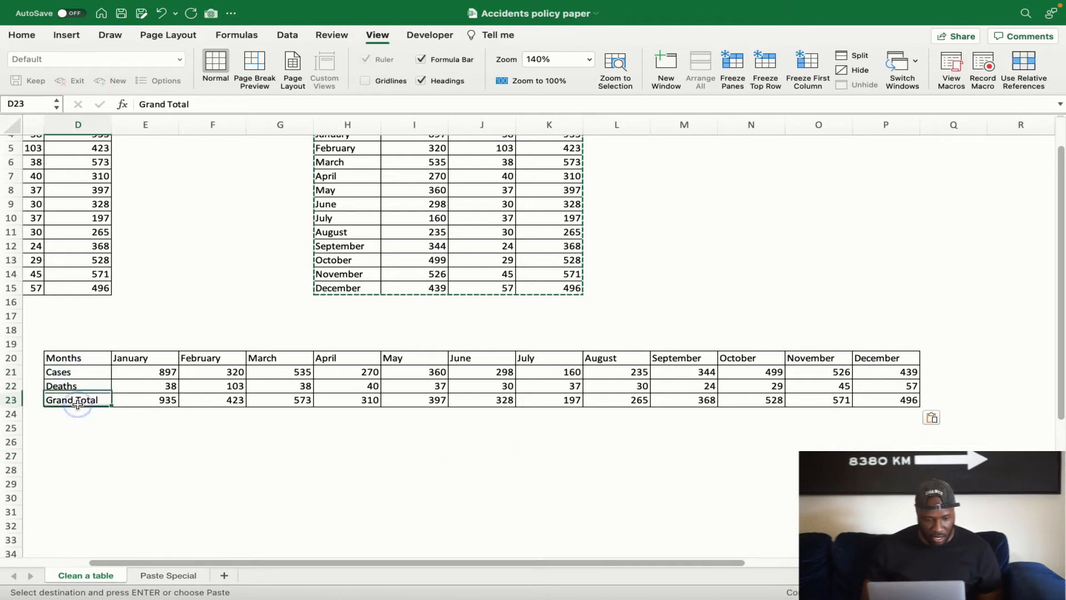
pyautogui.click(83, 358)
pyautogui.press('Delete')
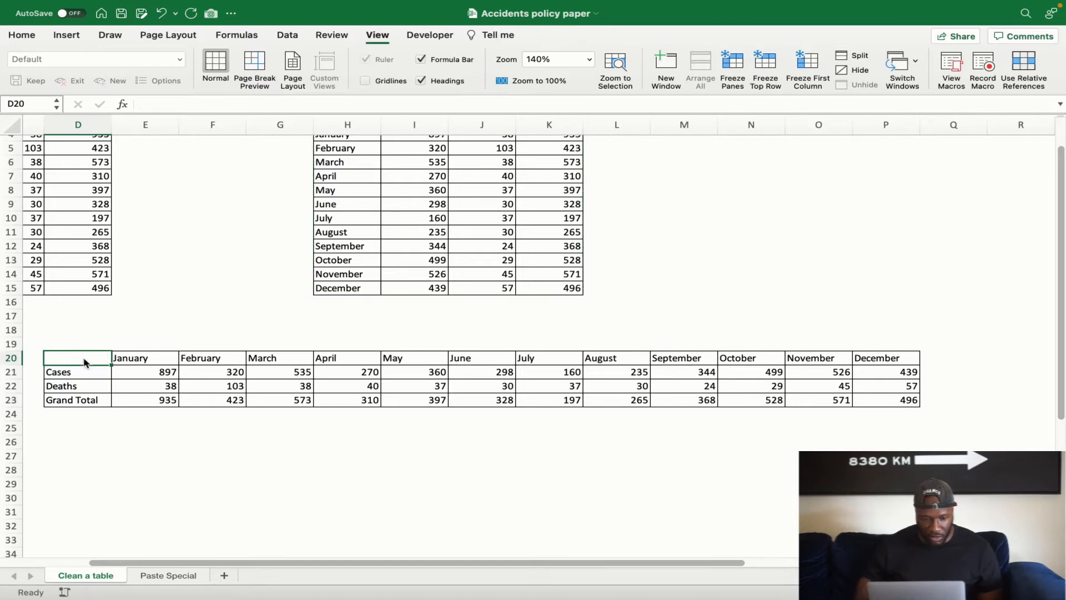
pyautogui.click(258, 424)
pyautogui.scroll(1, 304, 481)
pyautogui.hscroll(-1, 304, 481)
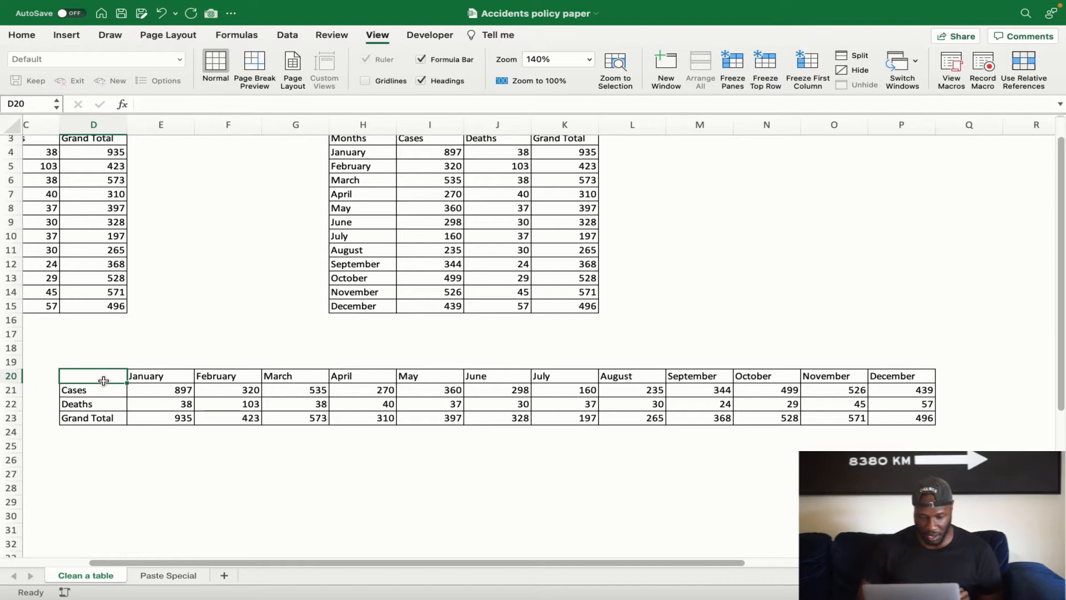
# Set the font colour of the entire transposed table in D20:P23 to the medium gray theme colour
pyautogui.click(547, 503)
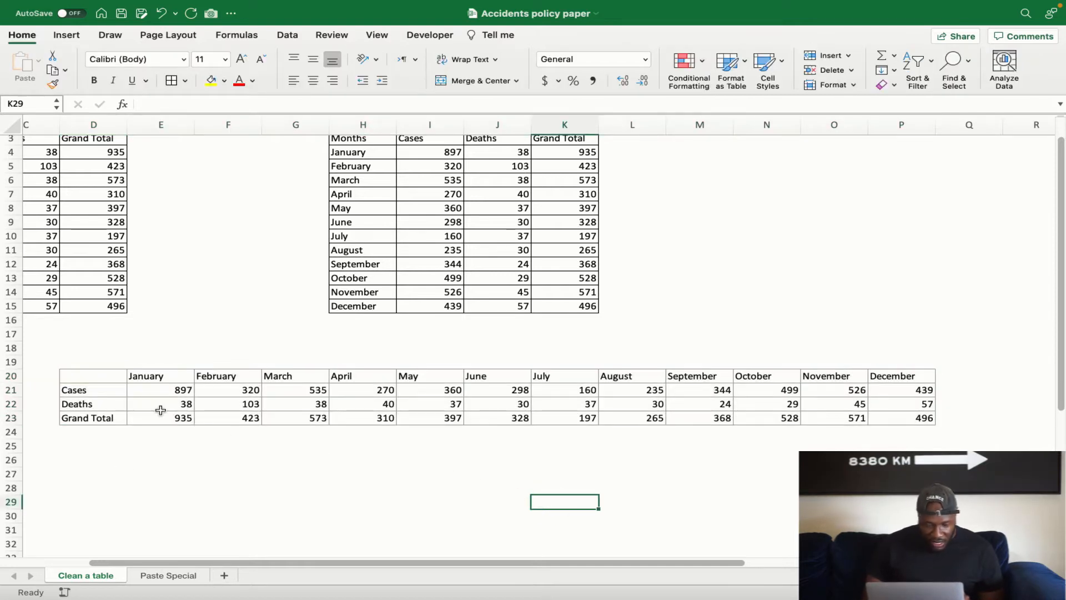
pyautogui.click(107, 380)
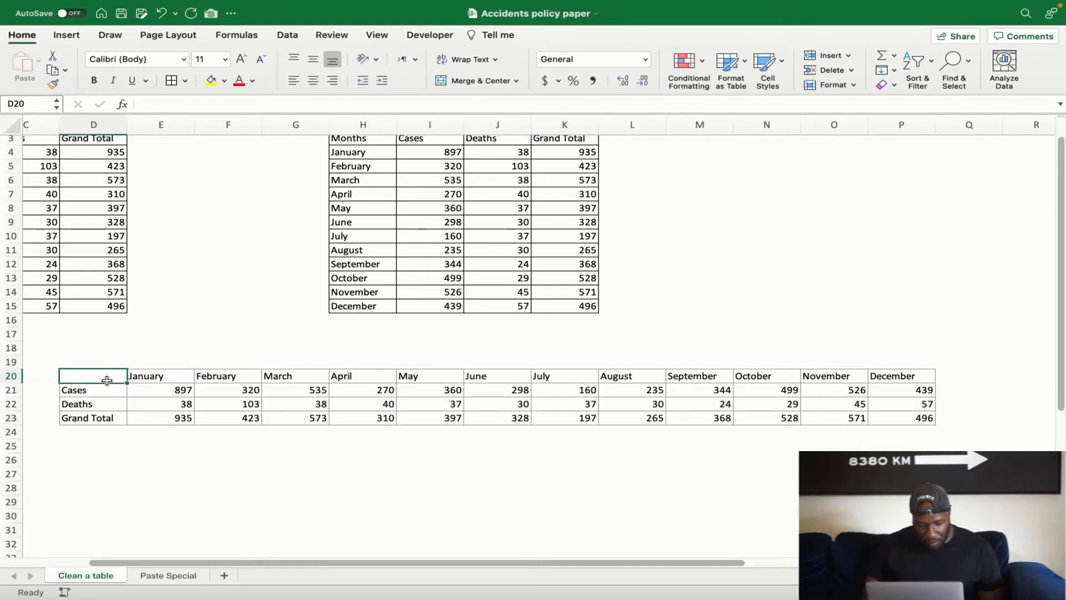
pyautogui.press('super+a')
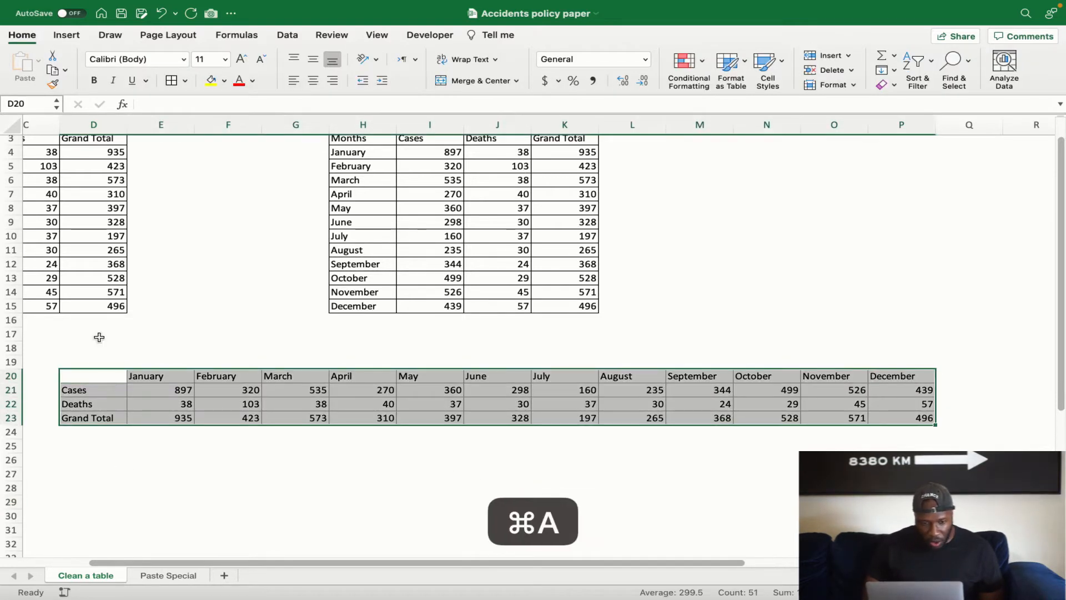
pyautogui.click(251, 81)
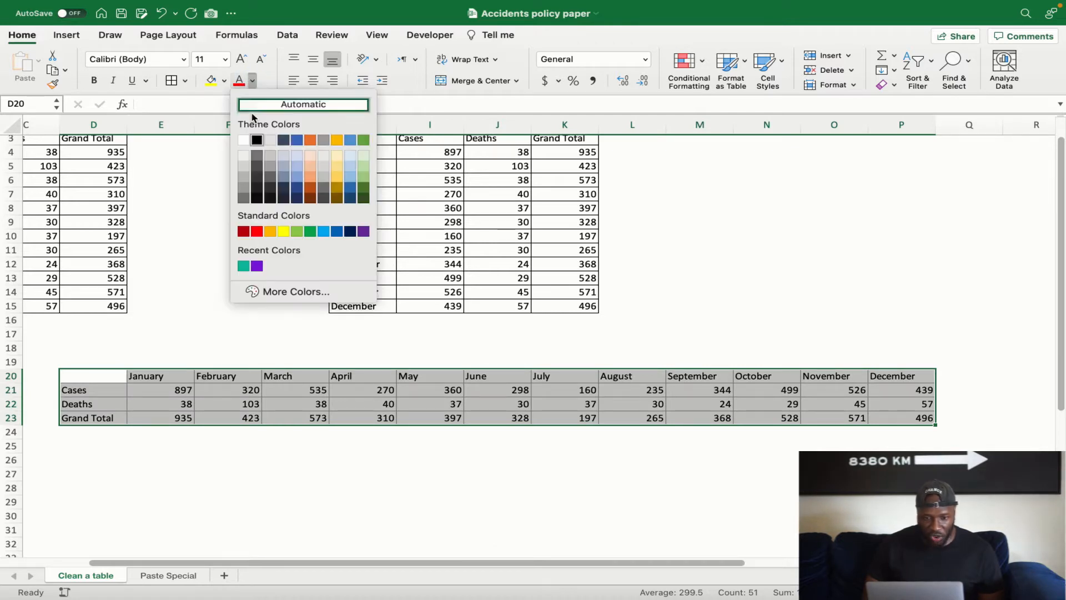
pyautogui.click(323, 141)
pyautogui.click(352, 458)
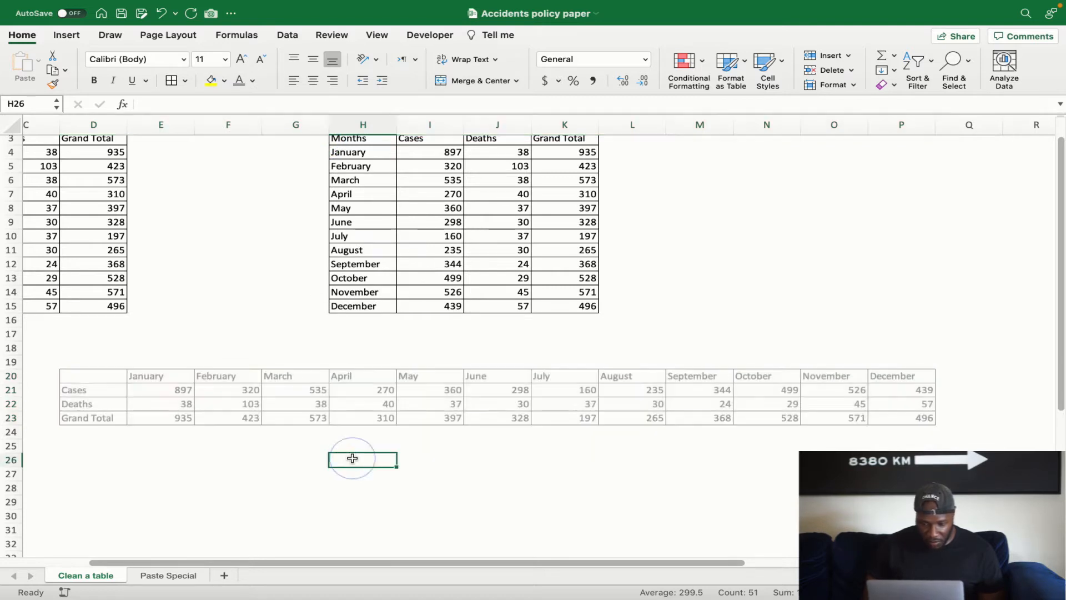
# Add the column headings Trend in Q20 and Total in R20 beside the December column
pyautogui.scroll(-1, 352, 458)
pyautogui.hscroll(1, 352, 458)
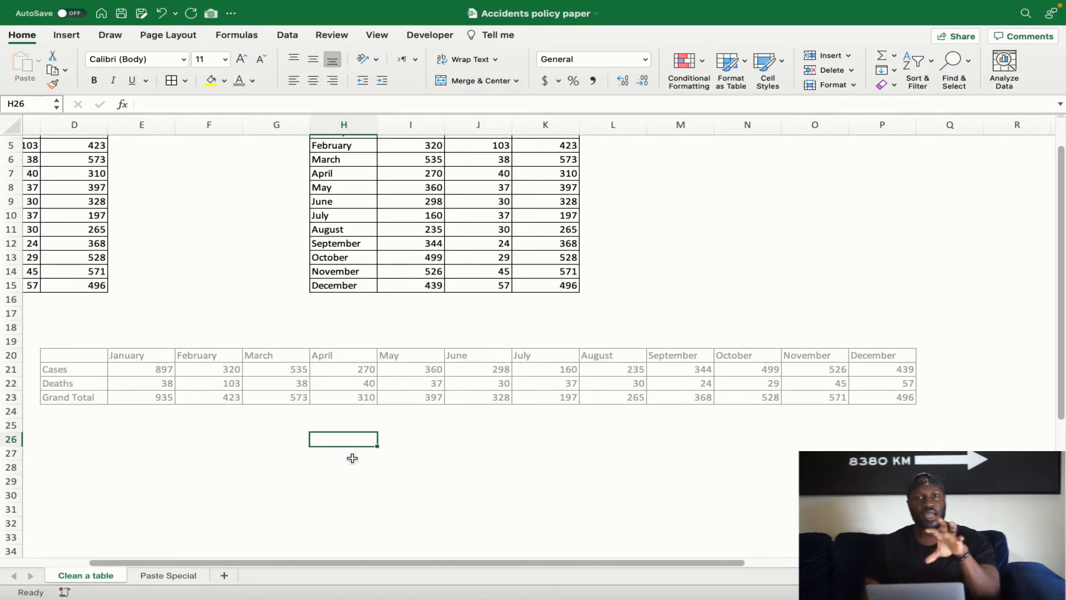
pyautogui.click(935, 359)
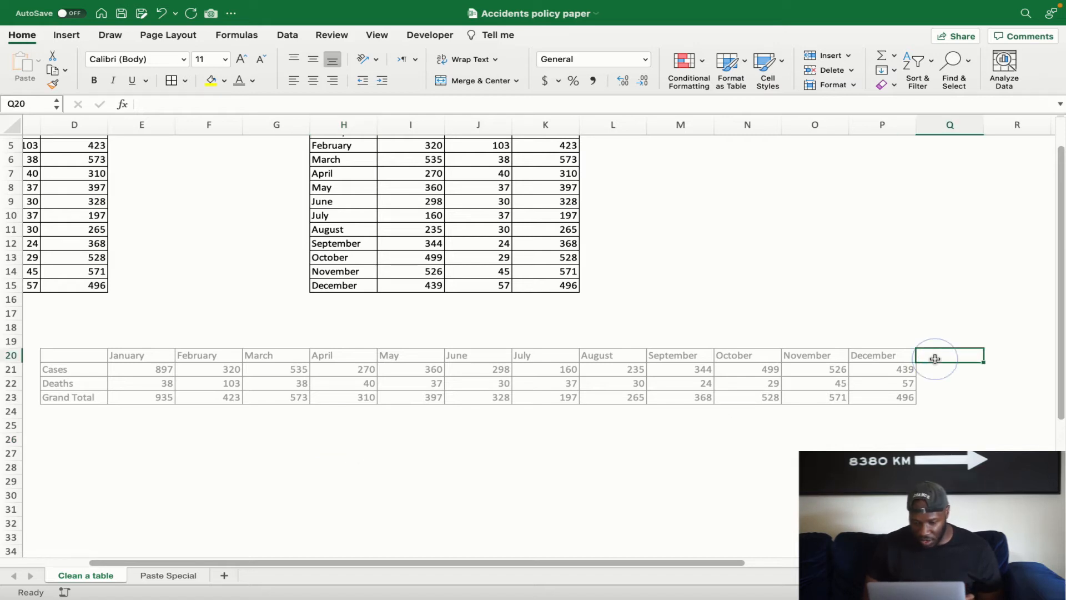
pyautogui.write('Trend')
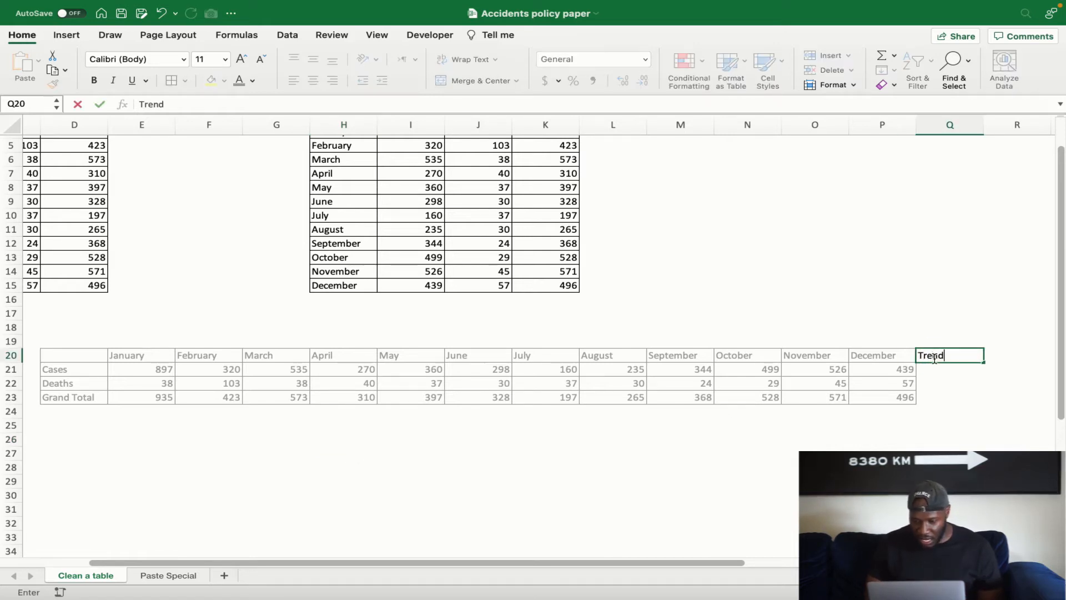
pyautogui.press('Return')
pyautogui.click(1003, 355)
pyautogui.write('To')
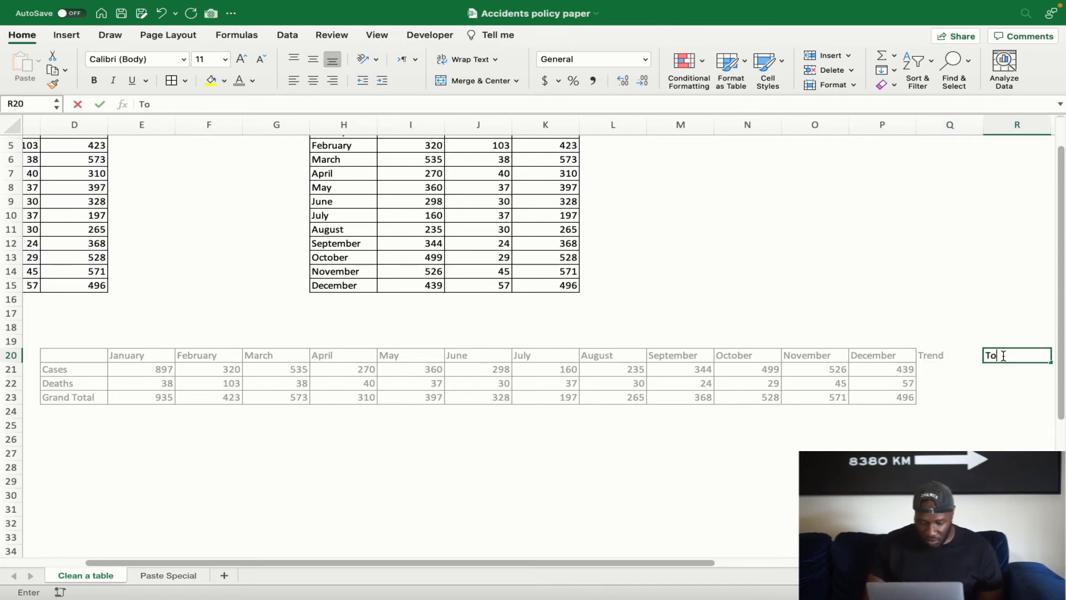
pyautogui.write('tal')
pyautogui.press('Return')
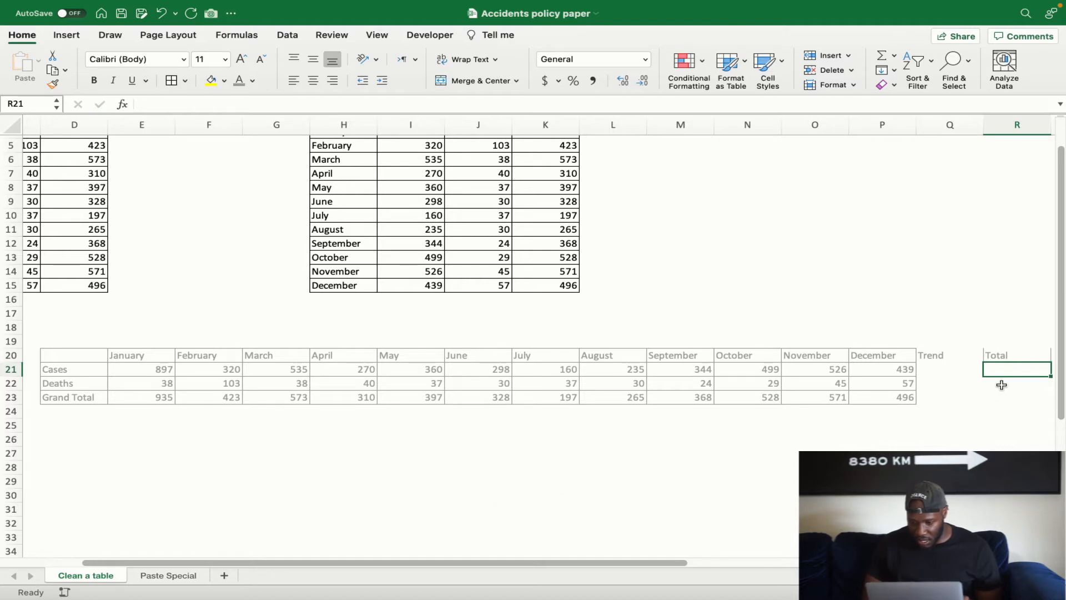
# Total the Cases row in R21 with a SUM formula over E21:P21
pyautogui.write('=sum')
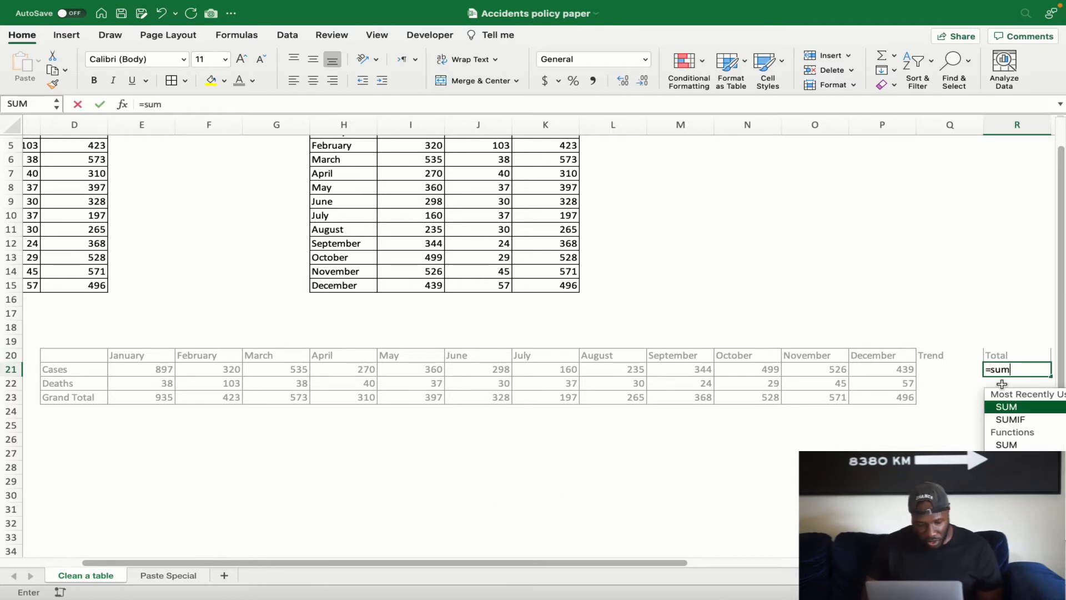
pyautogui.press('Tab')
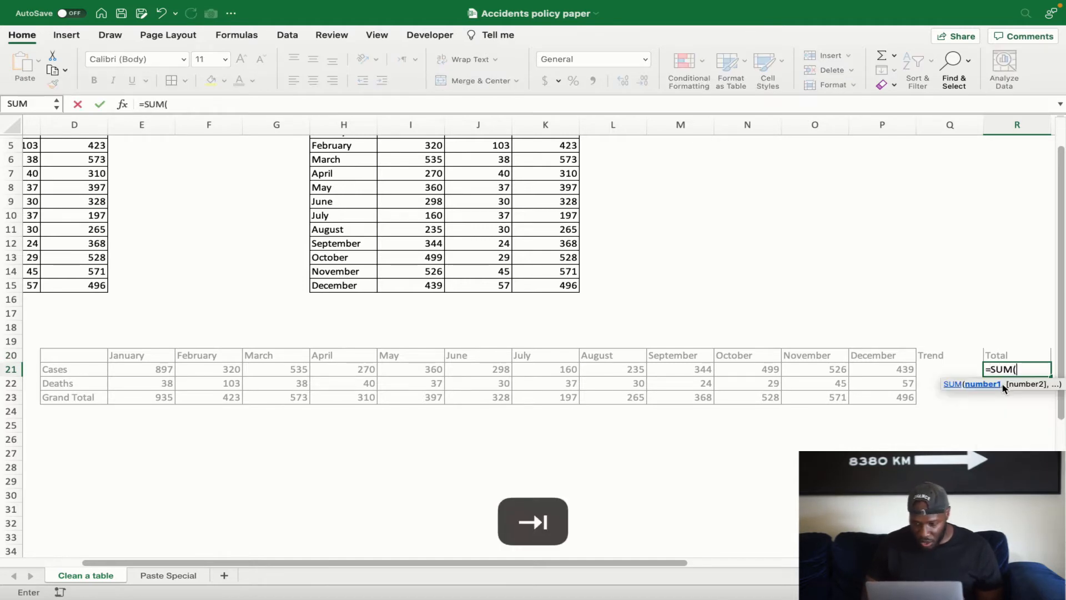
pyautogui.click(165, 368)
pyautogui.moveTo(166, 367); pyautogui.dragTo(873, 369)
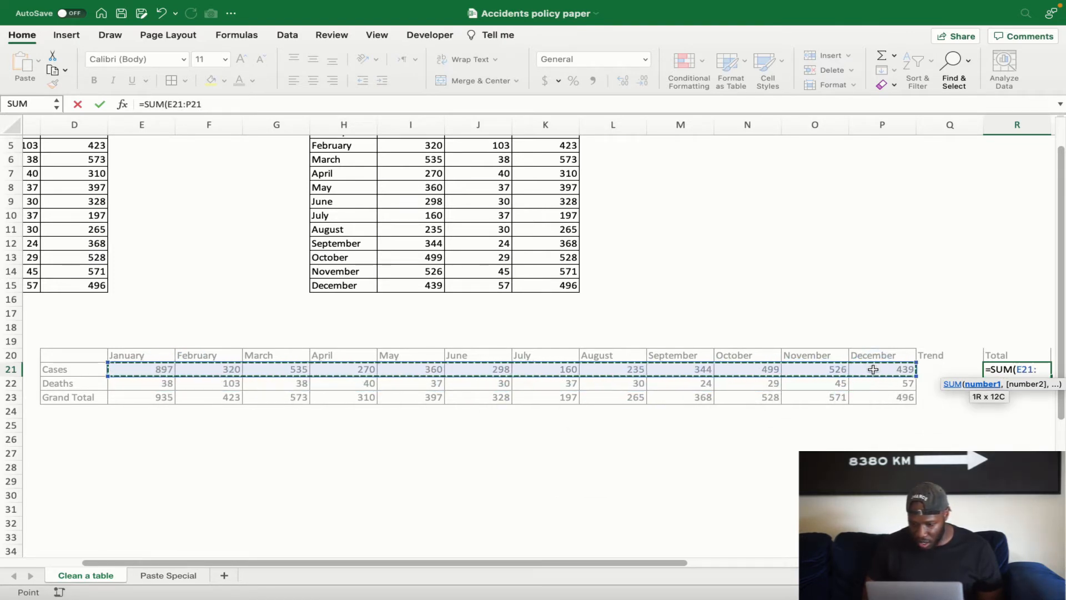
pyautogui.press('Return')
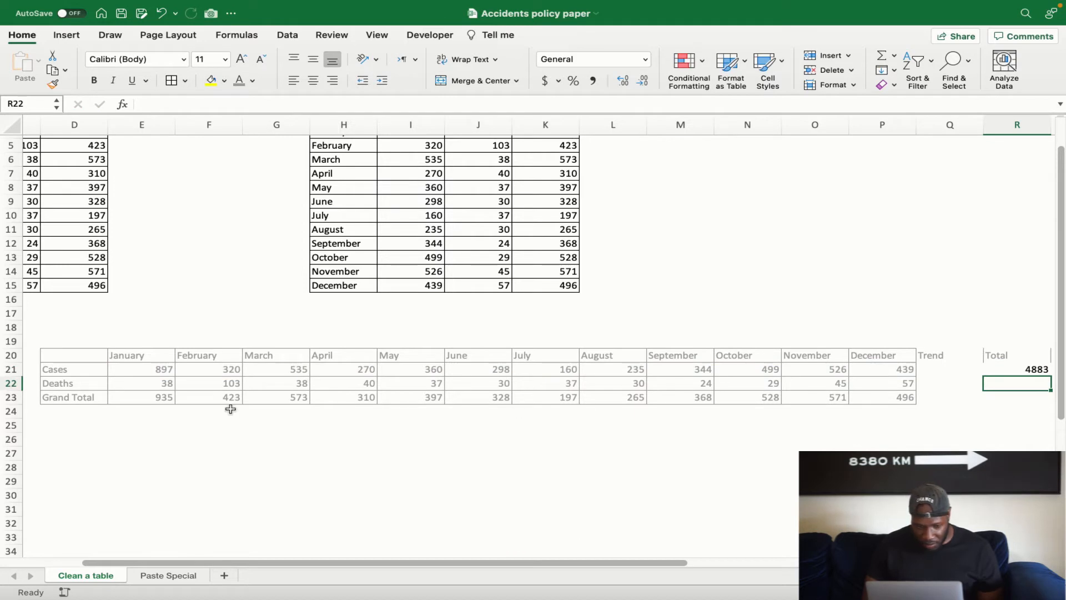
# Fill the Cases total formula from R21 down into the Deaths row, cell R22
pyautogui.click(1025, 373)
pyautogui.moveTo(999, 381); pyautogui.dragTo(1000, 398)
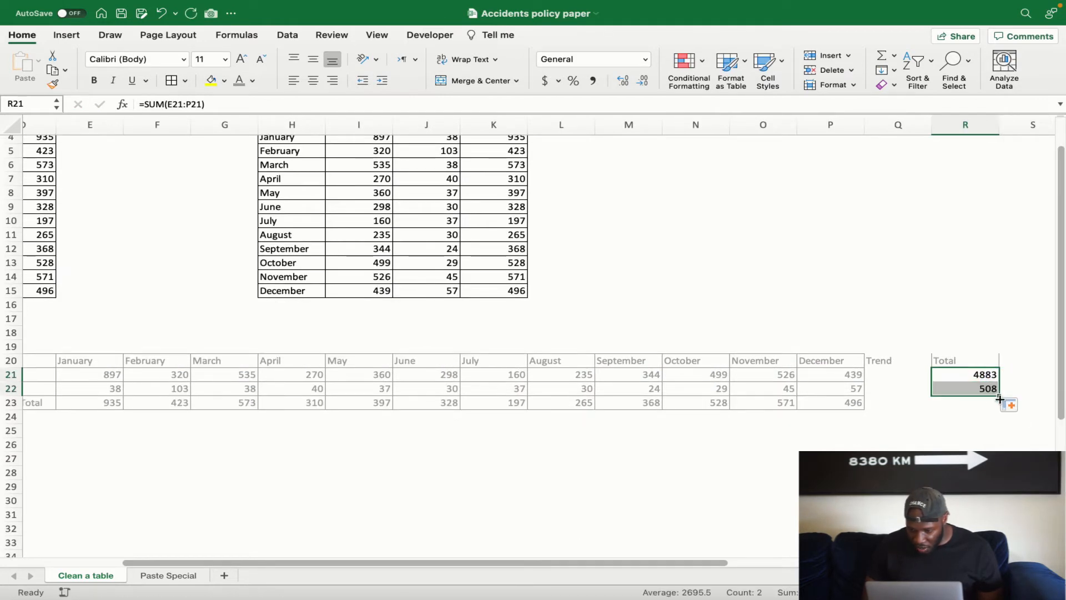
pyautogui.click(960, 408)
# Apply cell borders to the whole transposed table in D20:R23, including the Trend and Total columns
pyautogui.hscroll(-1, 946, 404)
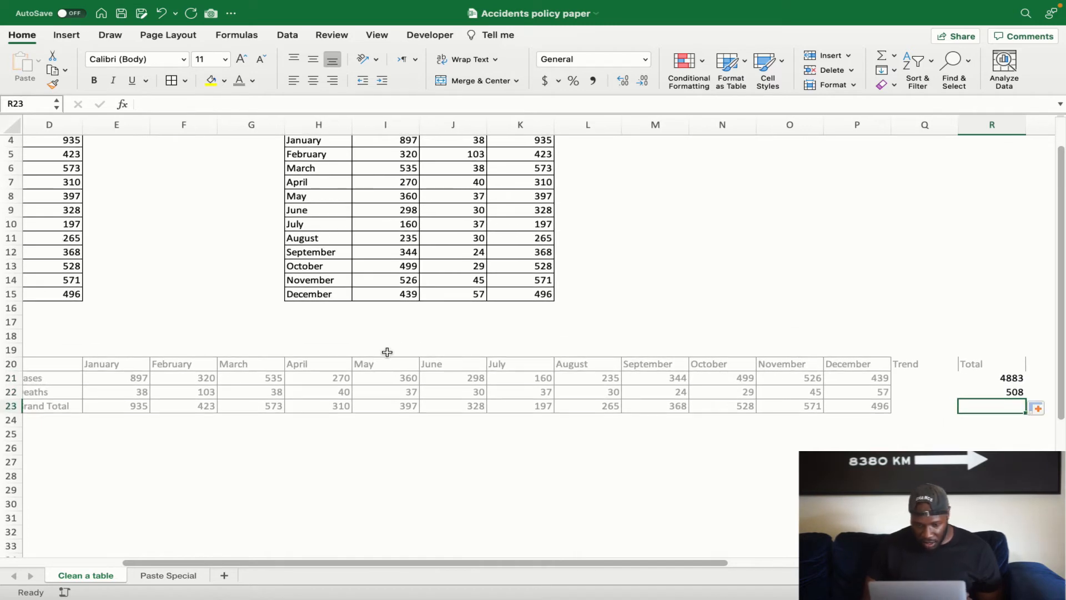
pyautogui.hscroll(-3, 387, 352)
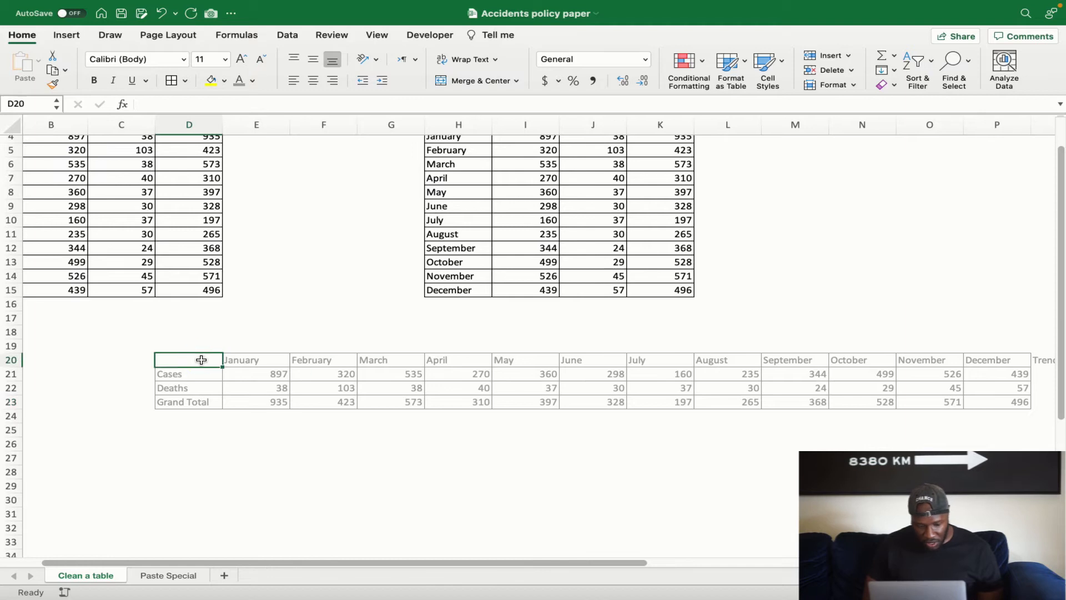
pyautogui.press('super+a')
pyautogui.hscroll(2, 234, 272)
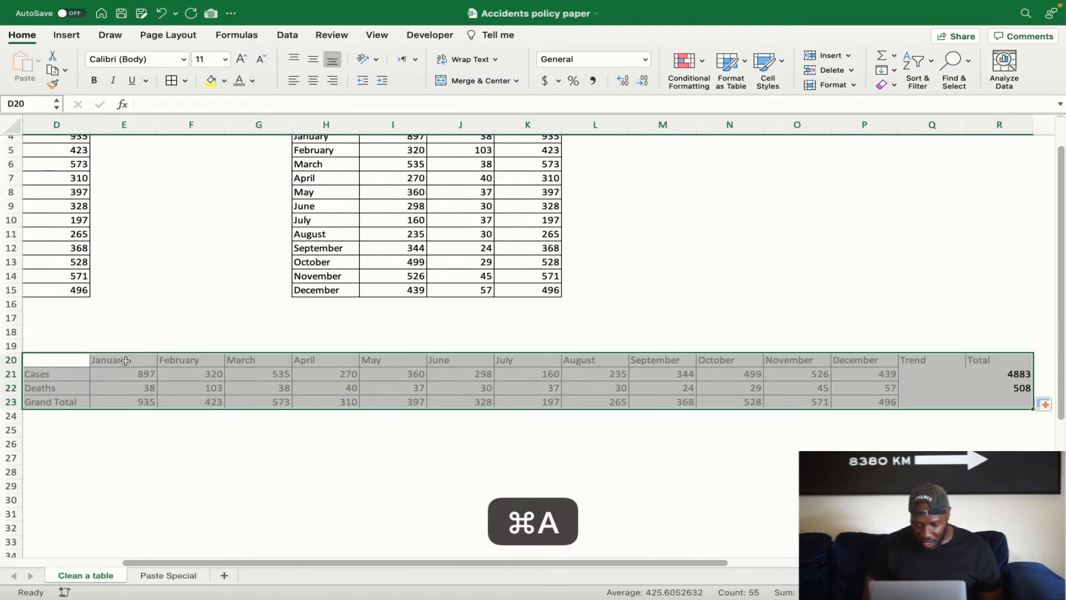
pyautogui.click(173, 83)
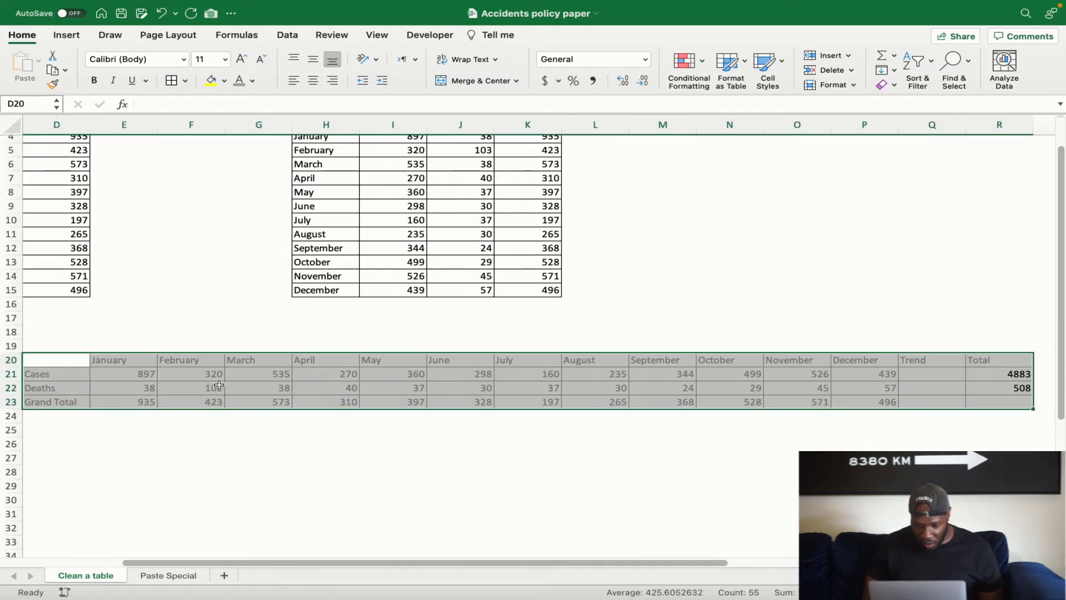
pyautogui.click(244, 422)
# Set the font colour of the Cases and Deaths totals in R21:R22 to the table's medium gray
pyautogui.hscroll(1, 414, 464)
pyautogui.scroll(1, 414, 464)
pyautogui.moveTo(954, 384); pyautogui.dragTo(977, 397)
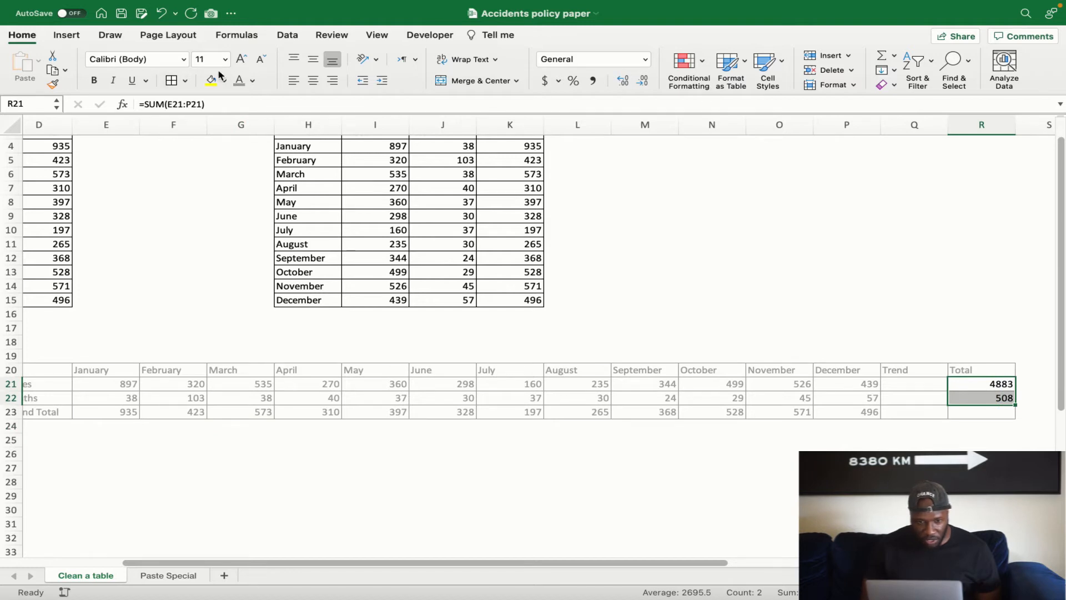
pyautogui.click(239, 79)
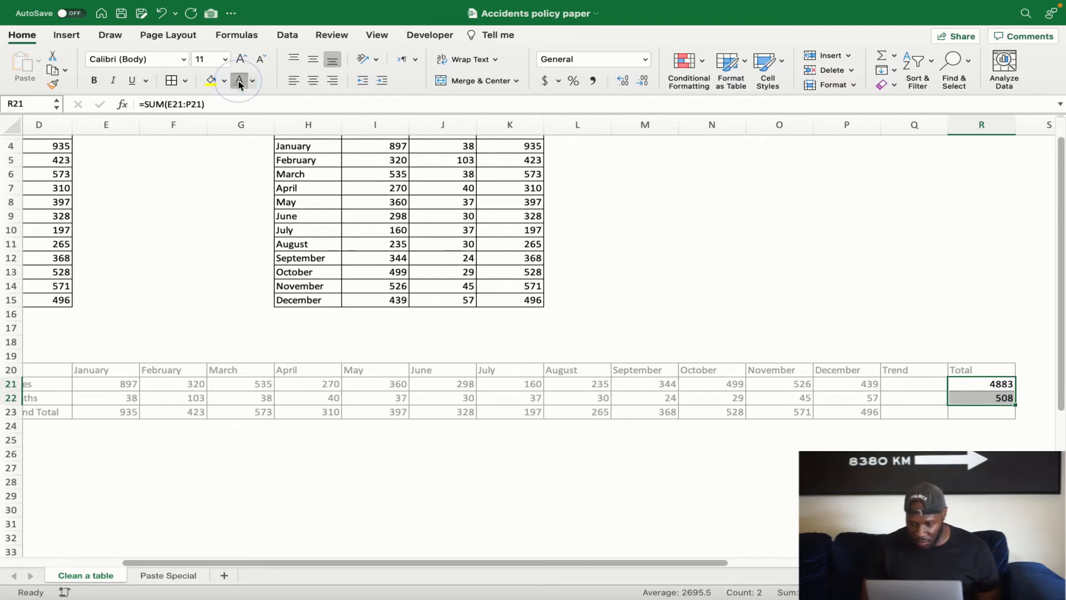
pyautogui.click(469, 475)
# Total the Cases and Deaths totals in R23 with the formula =SUM(R21:R22)
pyautogui.click(992, 415)
pyautogui.write('=sum')
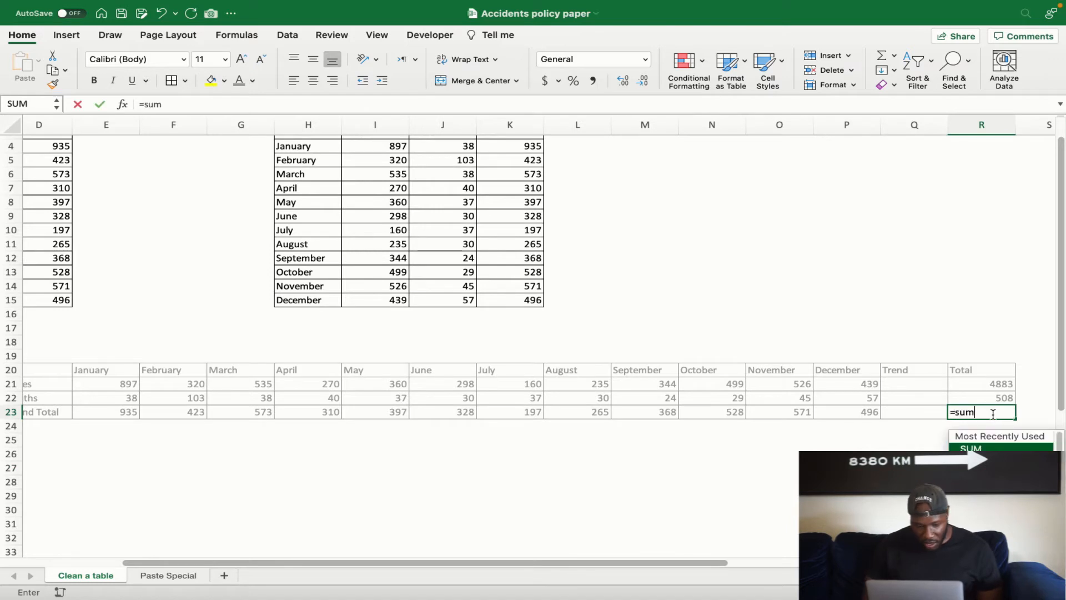
pyautogui.press('Tab')
pyautogui.moveTo(996, 383); pyautogui.dragTo(997, 395)
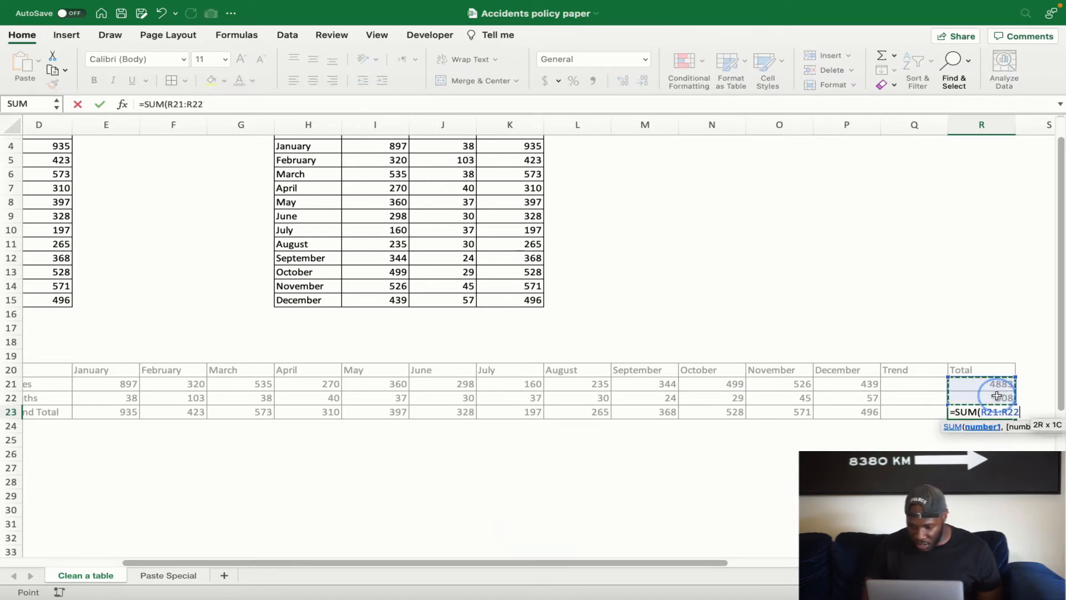
pyautogui.press('Return')
# Set the font colour of the Grand Total value in R23 to the same medium gray
pyautogui.click(986, 416)
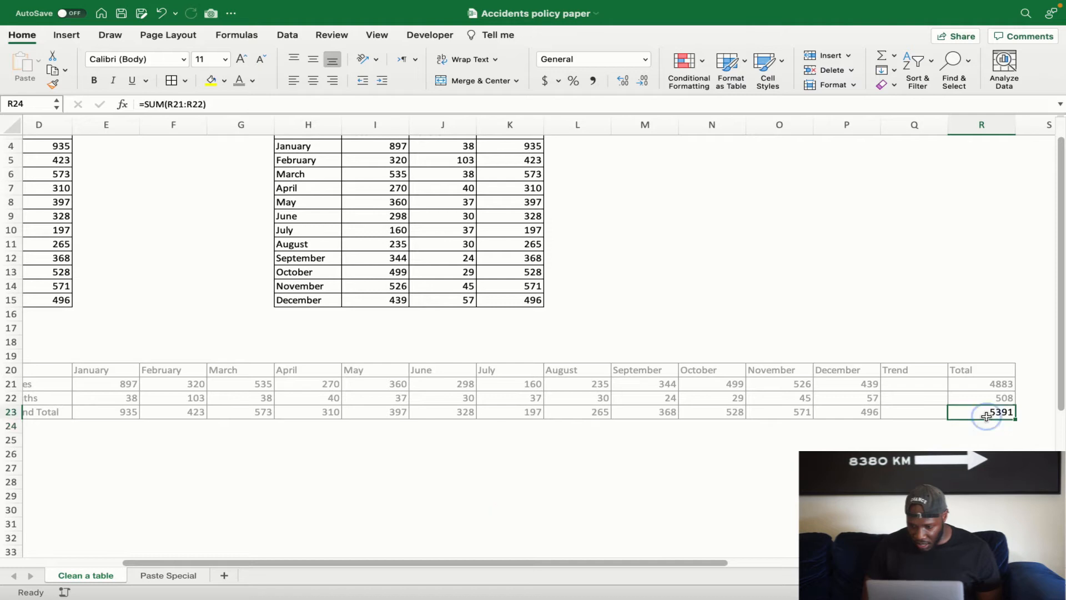
pyautogui.click(239, 82)
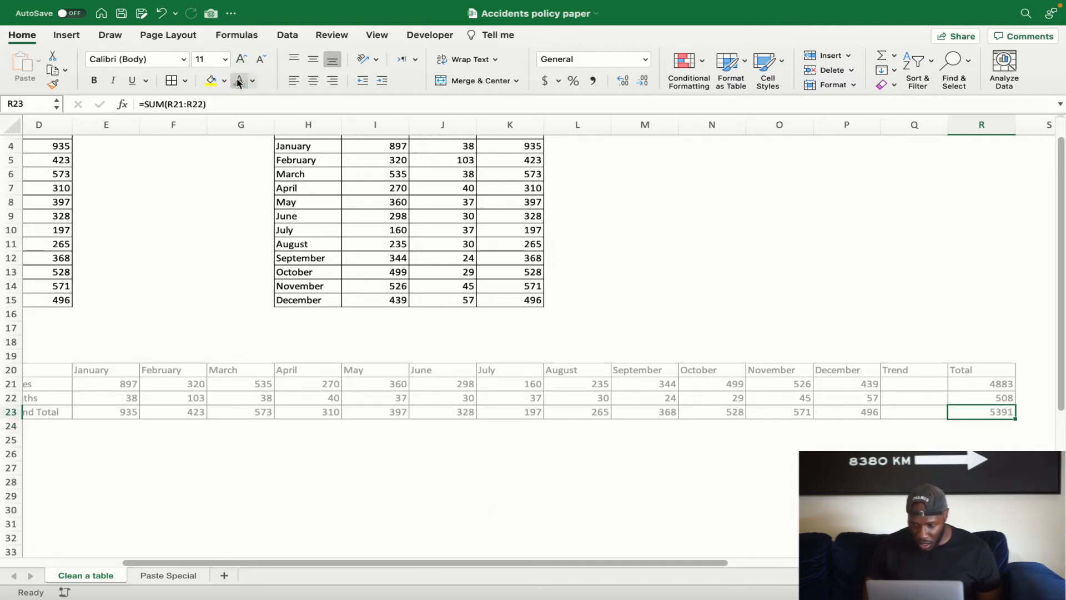
pyautogui.click(526, 494)
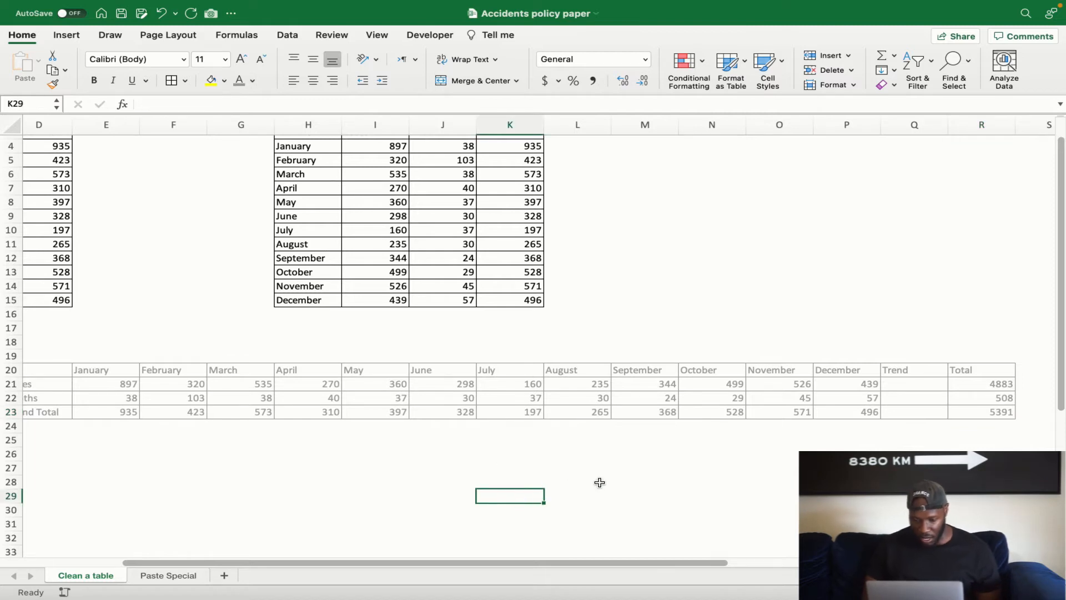
# Insert a line sparkline in the Trend cell Q21 from the monthly Cases data in E21:P21
pyautogui.hscroll(-5, 688, 471)
pyautogui.hscroll(5, 688, 471)
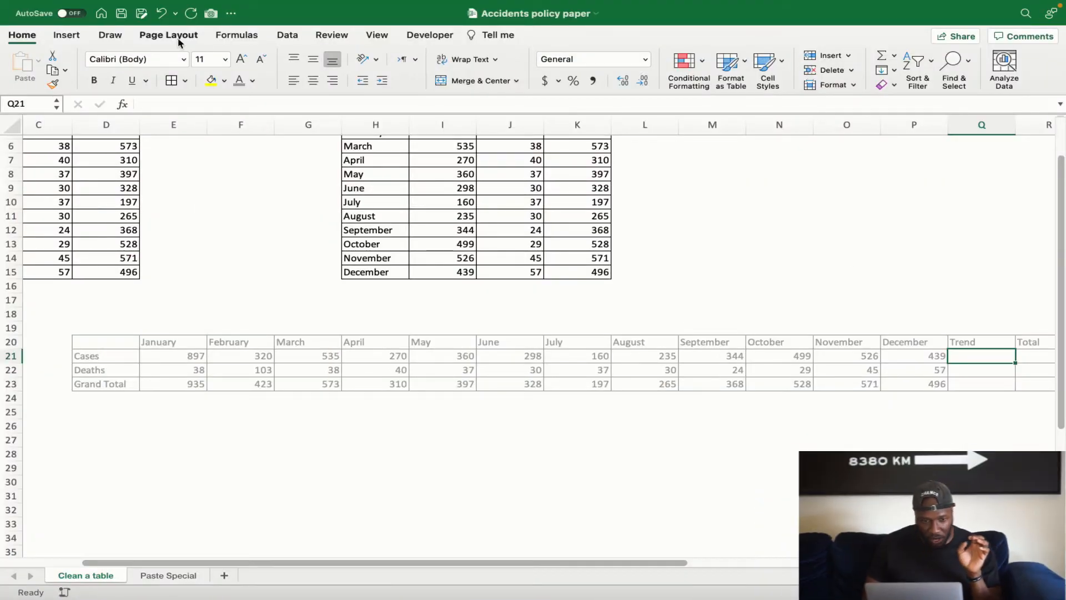
pyautogui.click(68, 36)
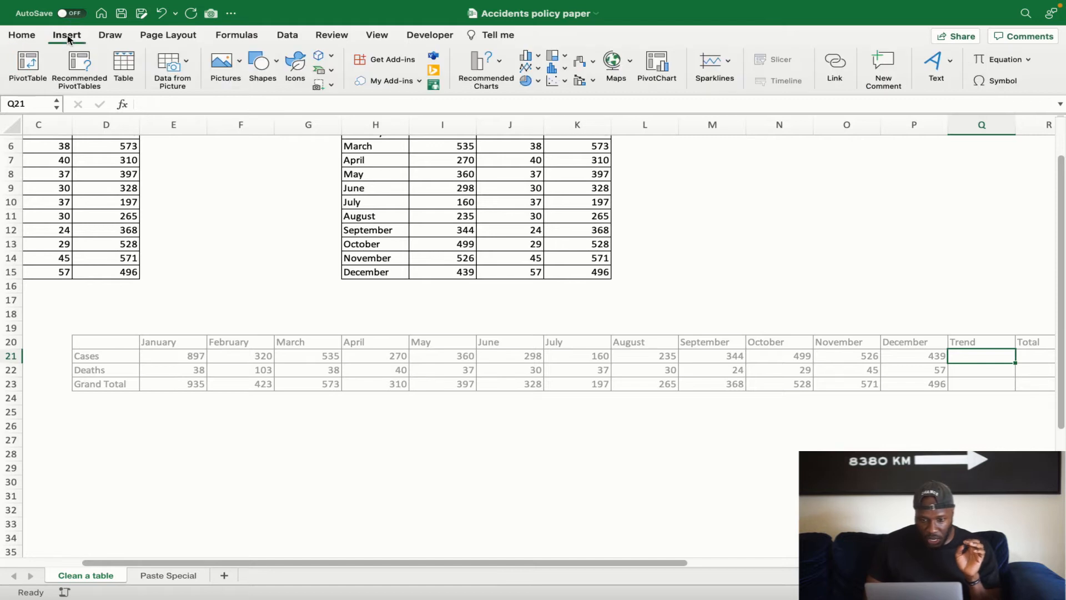
pyautogui.click(727, 66)
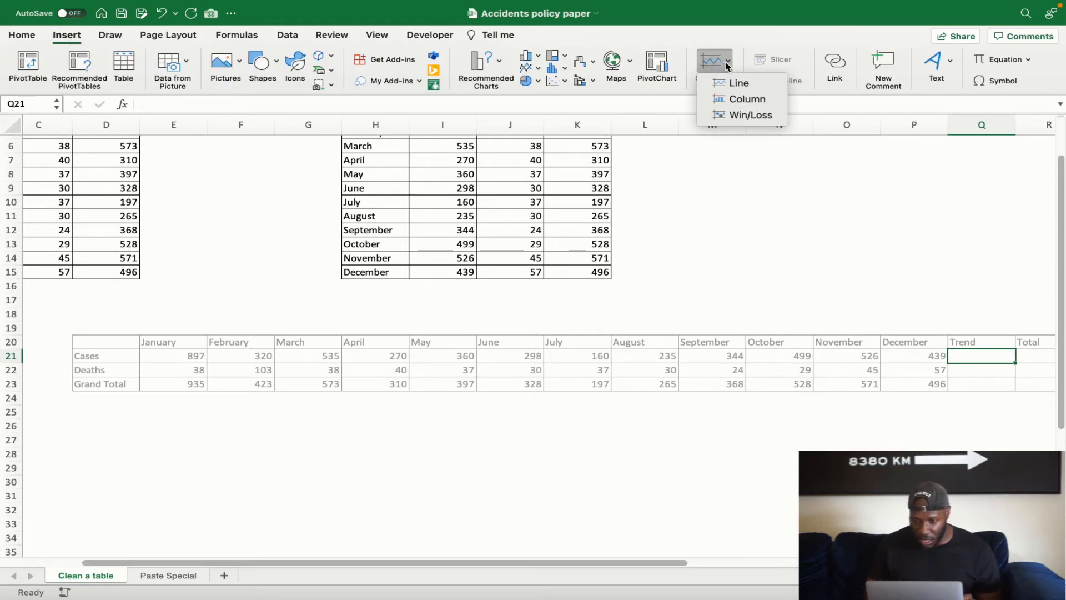
pyautogui.click(739, 87)
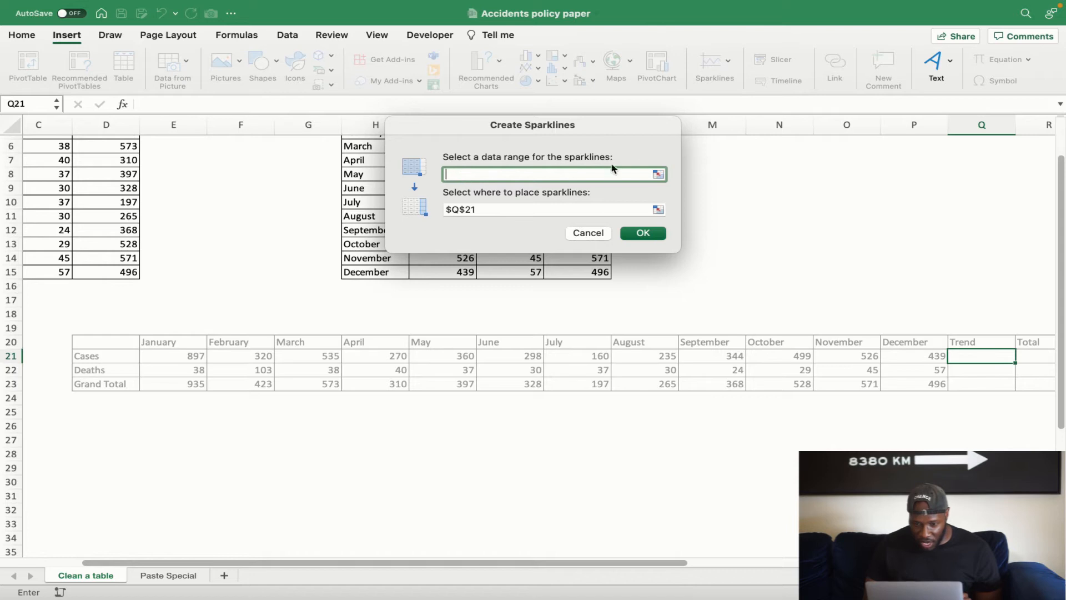
pyautogui.click(659, 176)
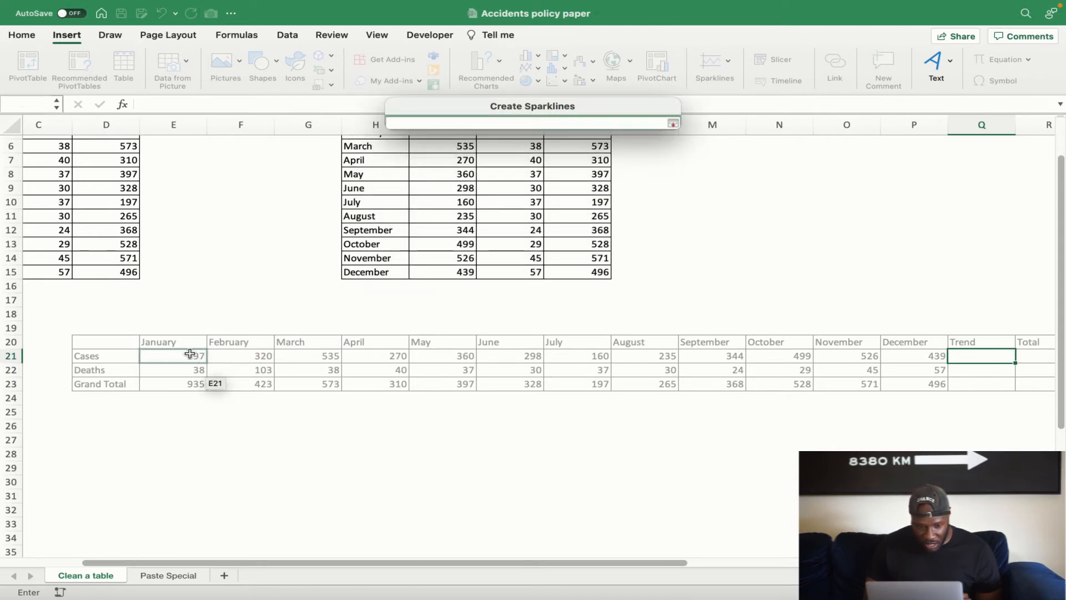
pyautogui.moveTo(191, 356); pyautogui.dragTo(905, 353)
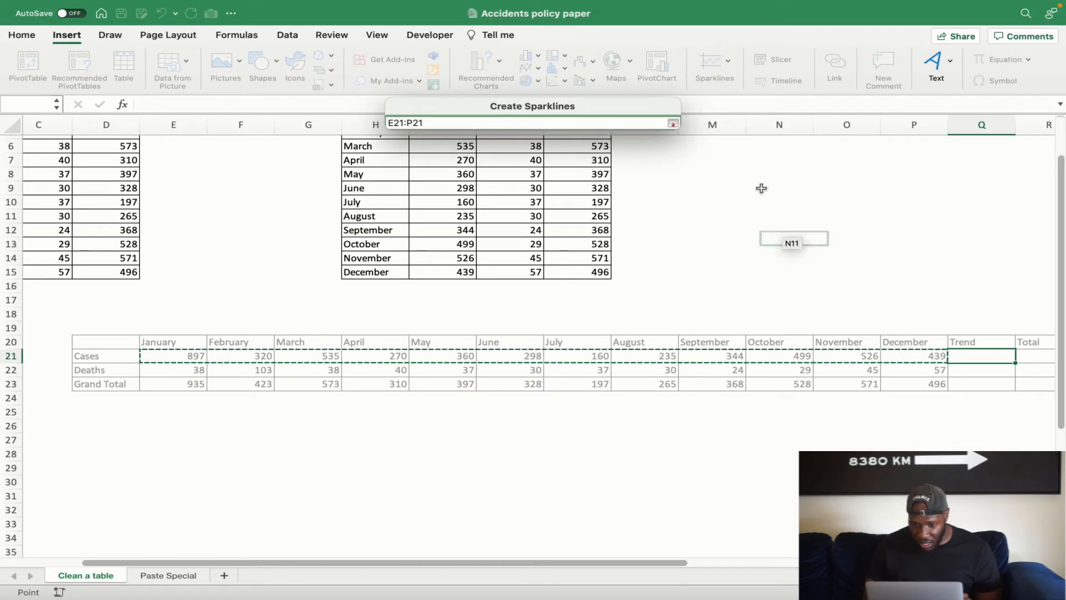
pyautogui.click(673, 123)
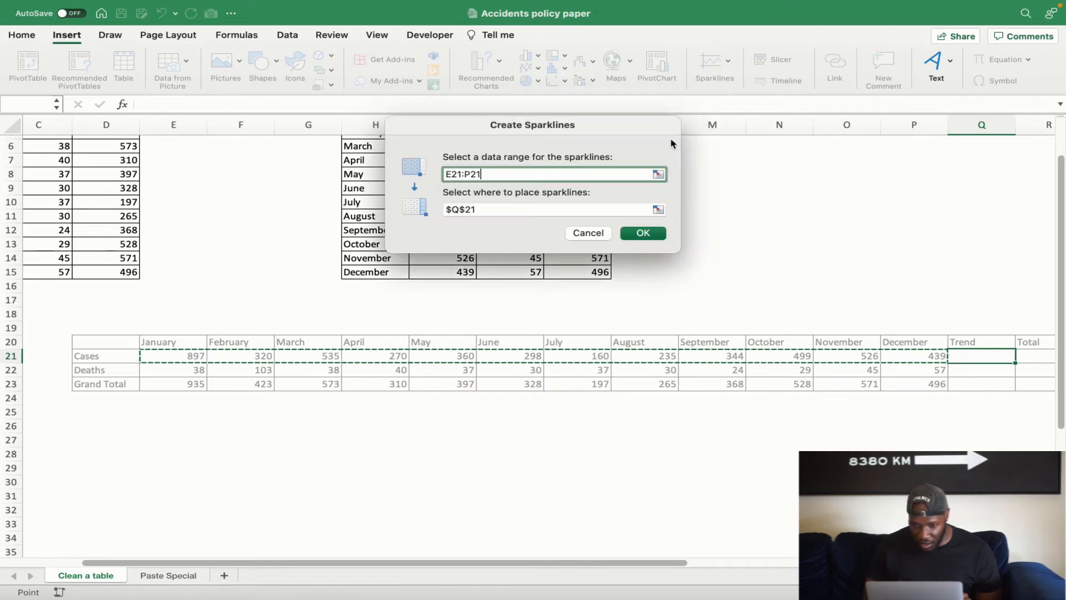
pyautogui.click(643, 233)
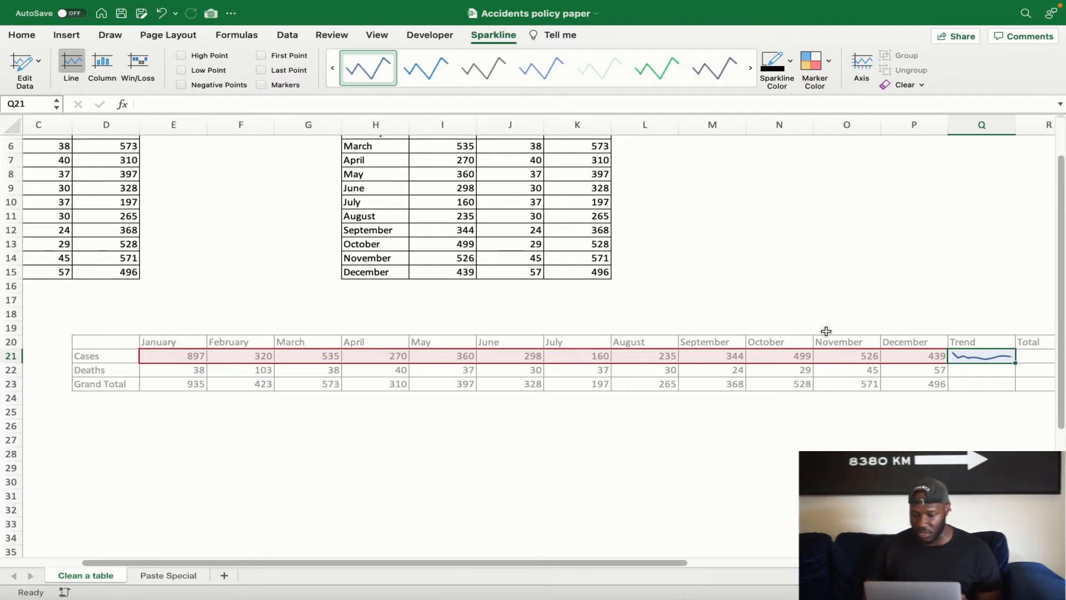
# Fill the Cases sparkline down the Trend column to the Deaths and Grand Total rows, Q22 and Q23
pyautogui.click(969, 375)
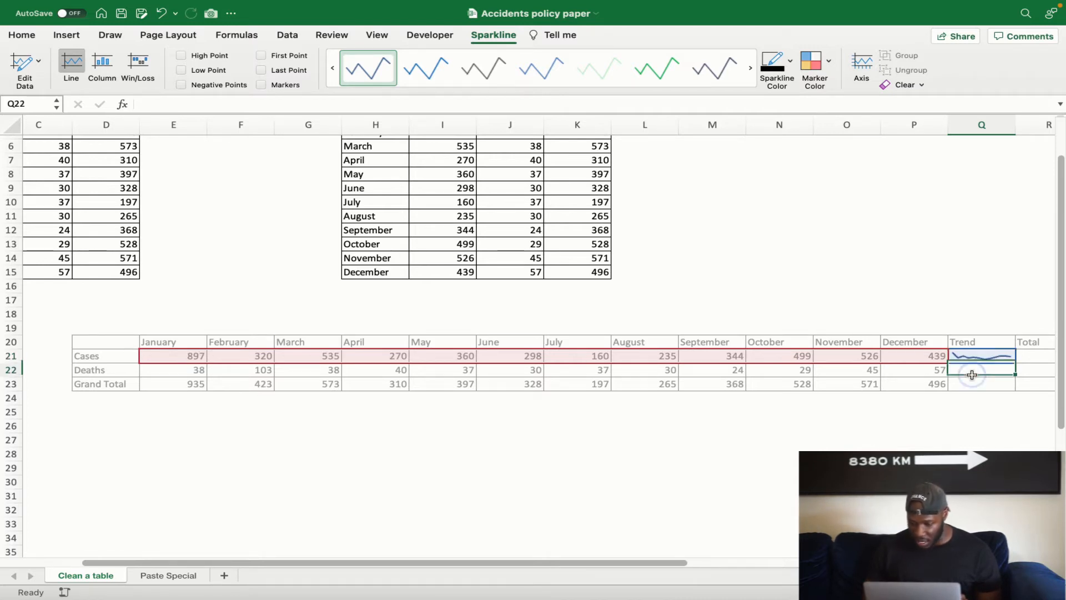
pyautogui.click(1004, 358)
pyautogui.moveTo(1015, 363); pyautogui.dragTo(1015, 370)
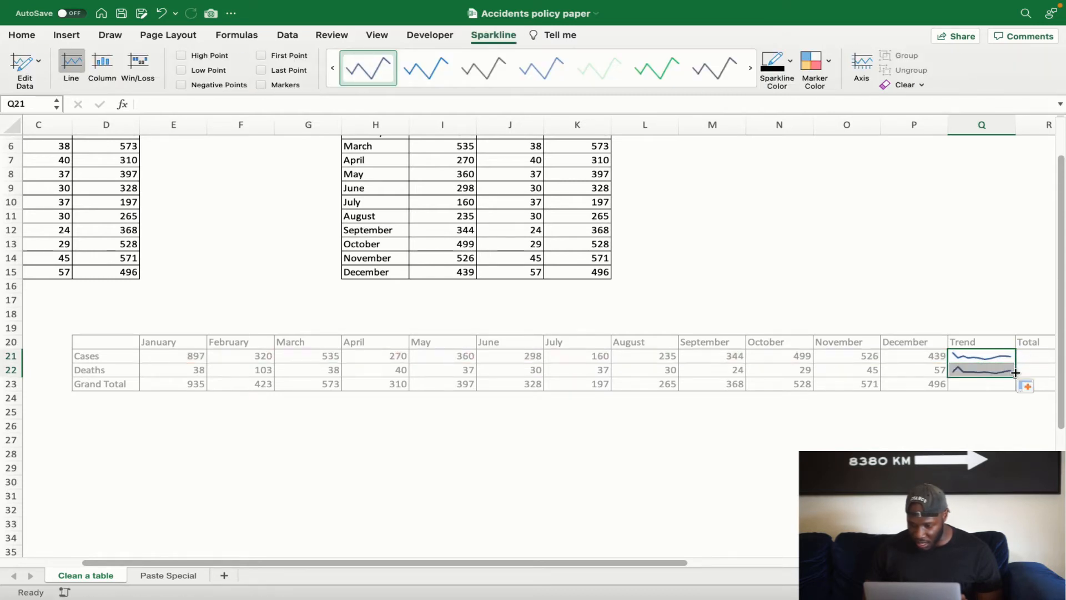
pyautogui.click(952, 448)
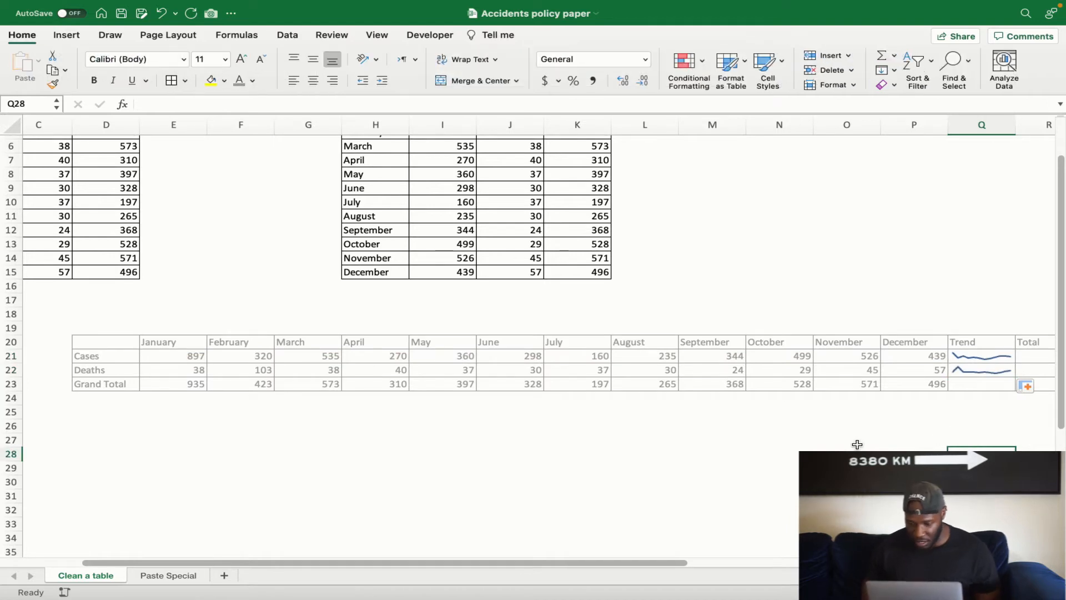
pyautogui.click(991, 369)
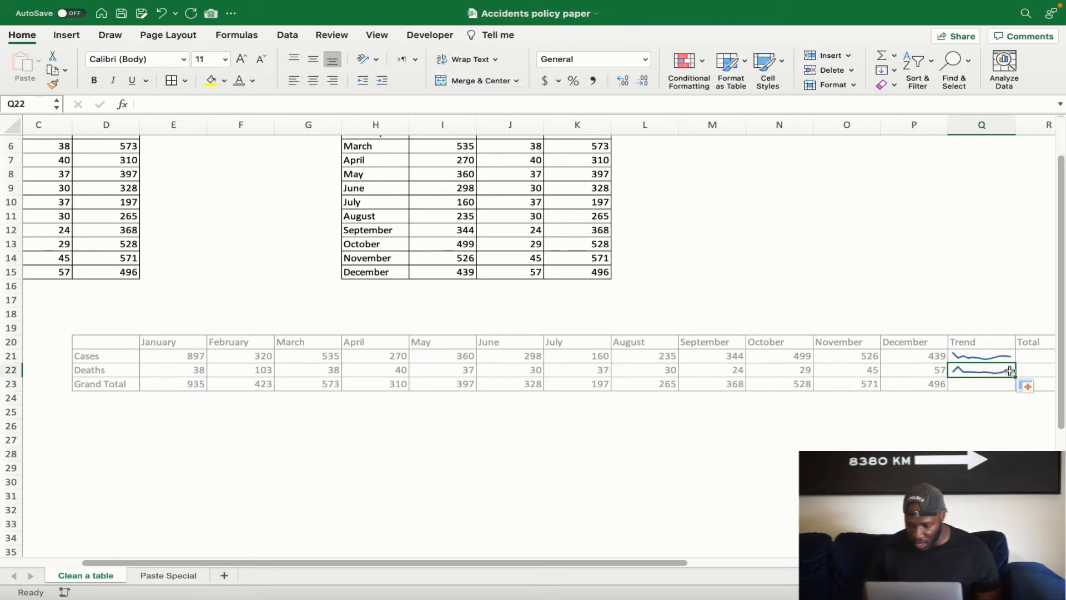
pyautogui.moveTo(1016, 376); pyautogui.dragTo(1017, 392)
pyautogui.click(976, 441)
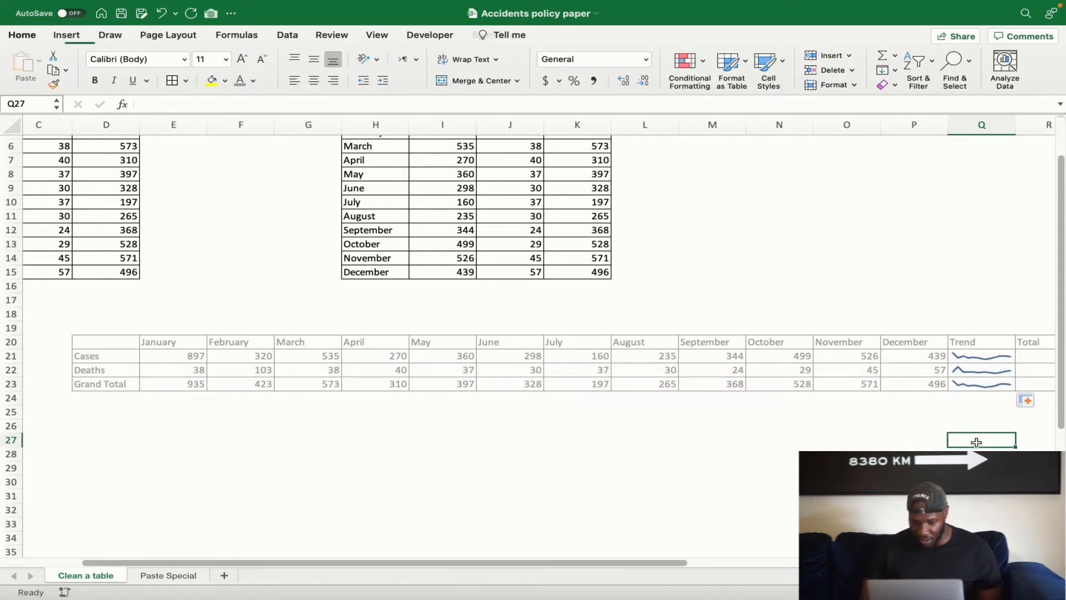
# Examine the formatting options for the Trend sparklines in Q21:Q23, including point highlights, sparkline colour, line weight and marker colour
pyautogui.hscroll(2, 770, 426)
pyautogui.scroll(-4, 770, 426)
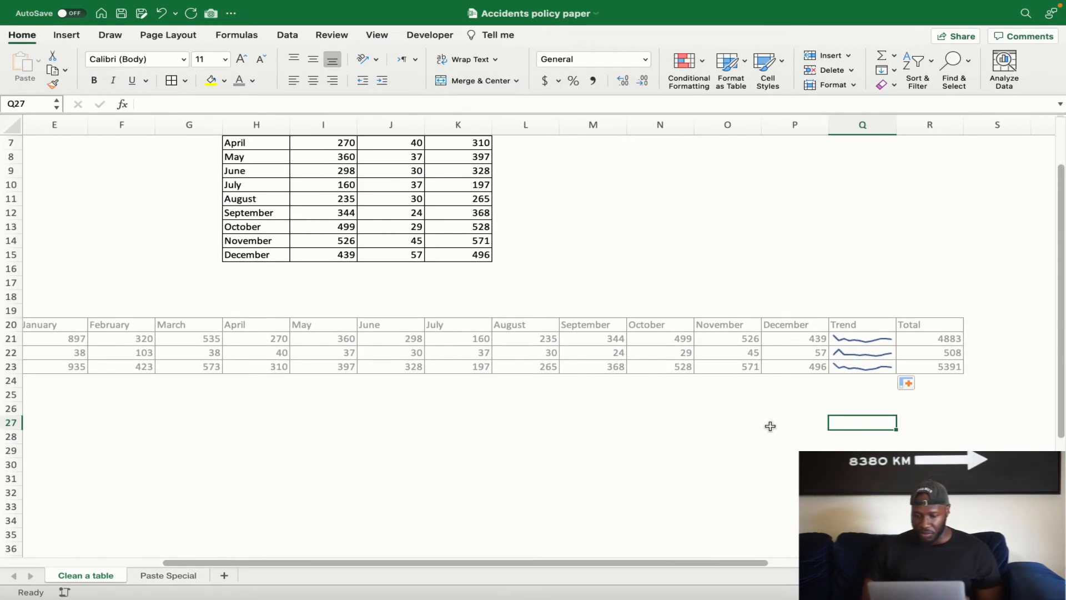
pyautogui.scroll(-1, 770, 425)
pyautogui.hscroll(-1, 770, 426)
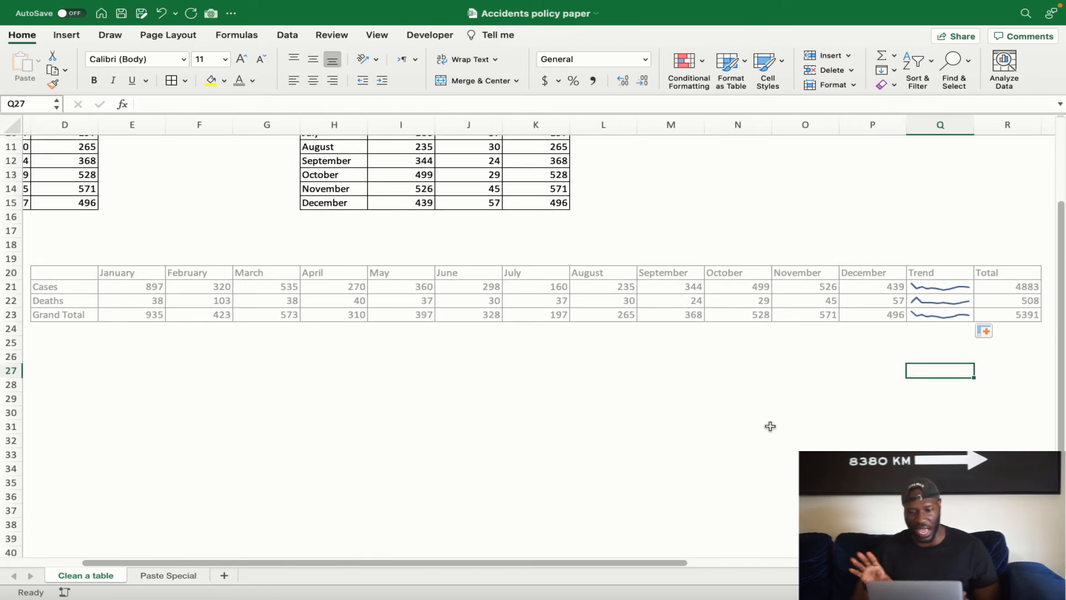
pyautogui.moveTo(946, 290); pyautogui.dragTo(946, 315)
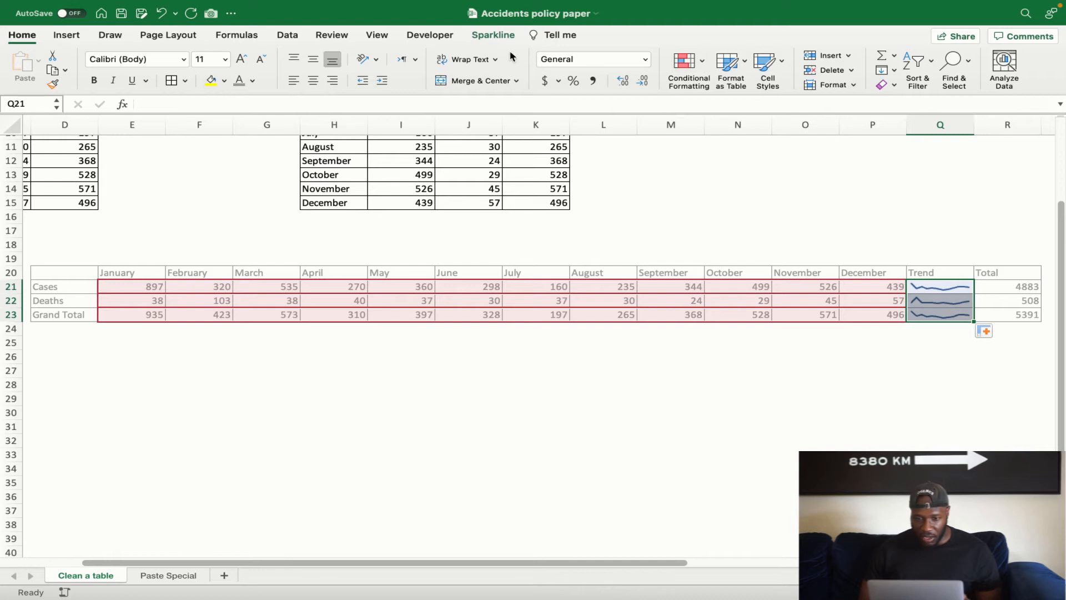
pyautogui.click(500, 36)
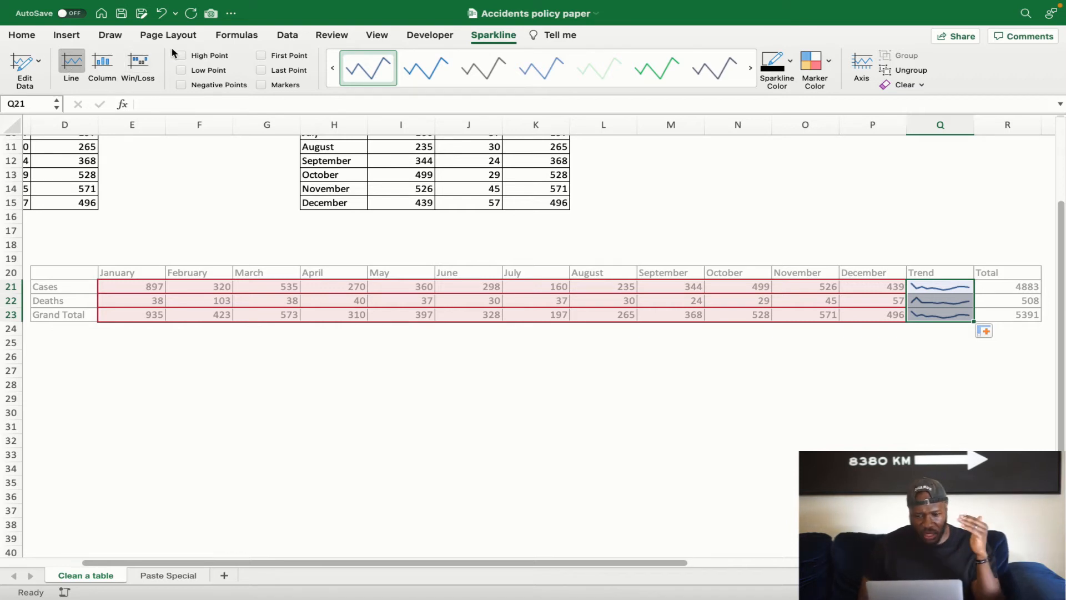
pyautogui.click(183, 57)
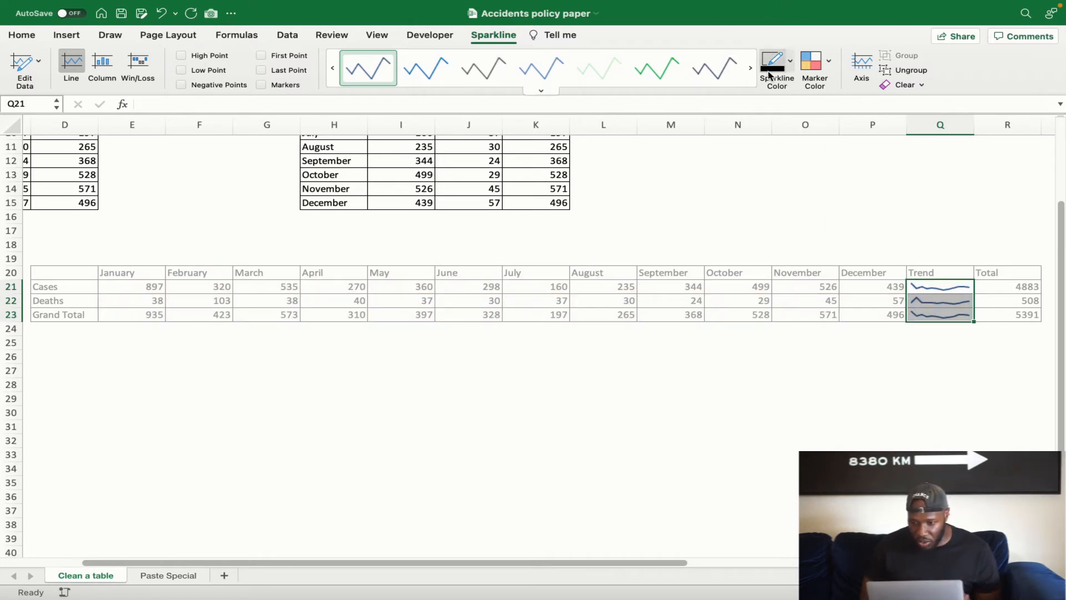
pyautogui.click(791, 61)
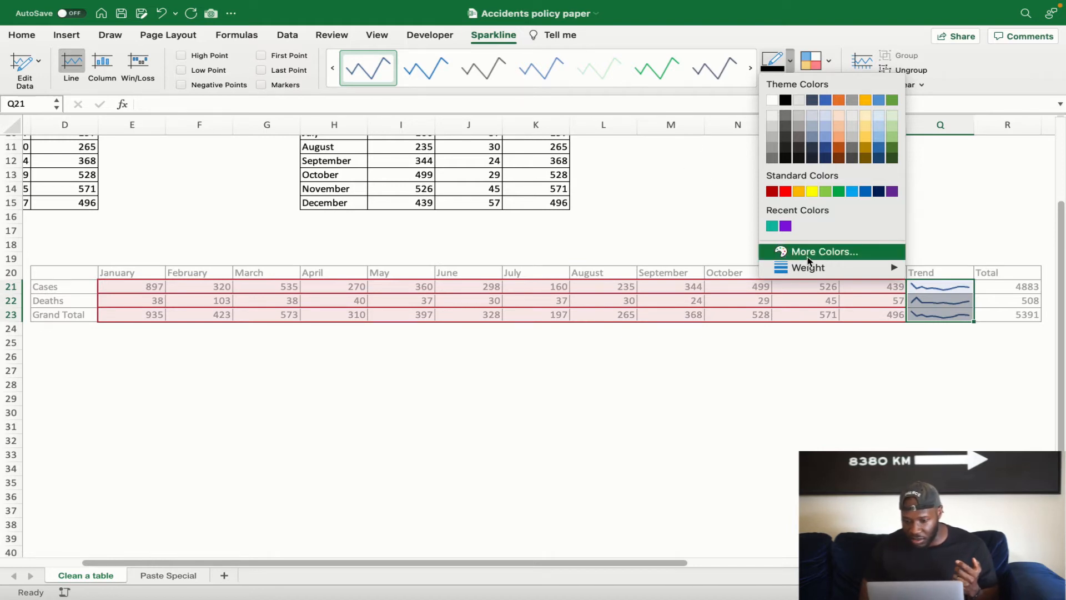
pyautogui.moveTo(893, 270)
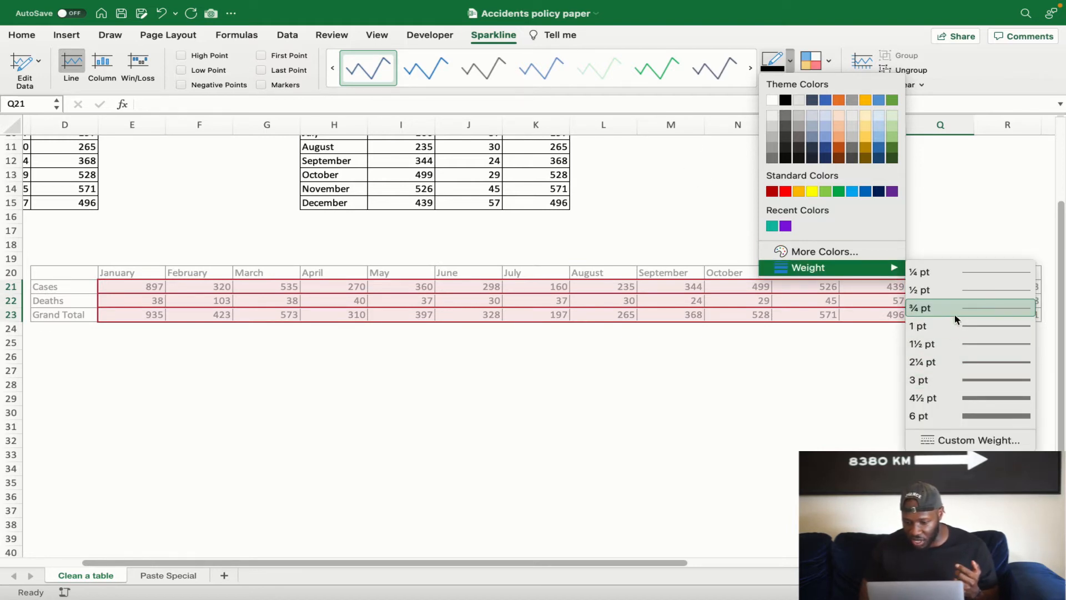
pyautogui.click(693, 181)
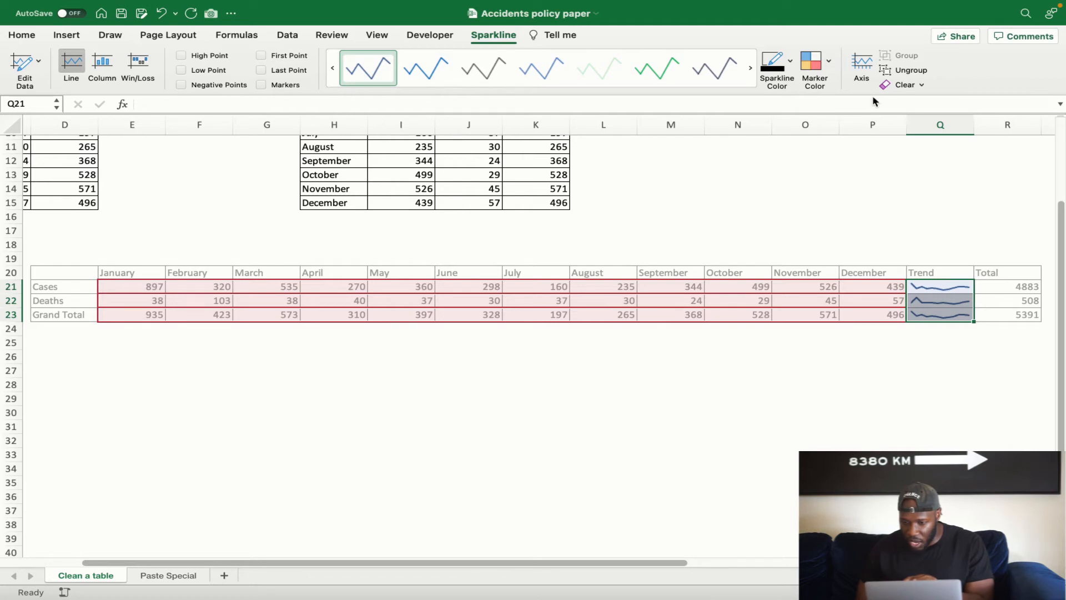
pyautogui.click(828, 65)
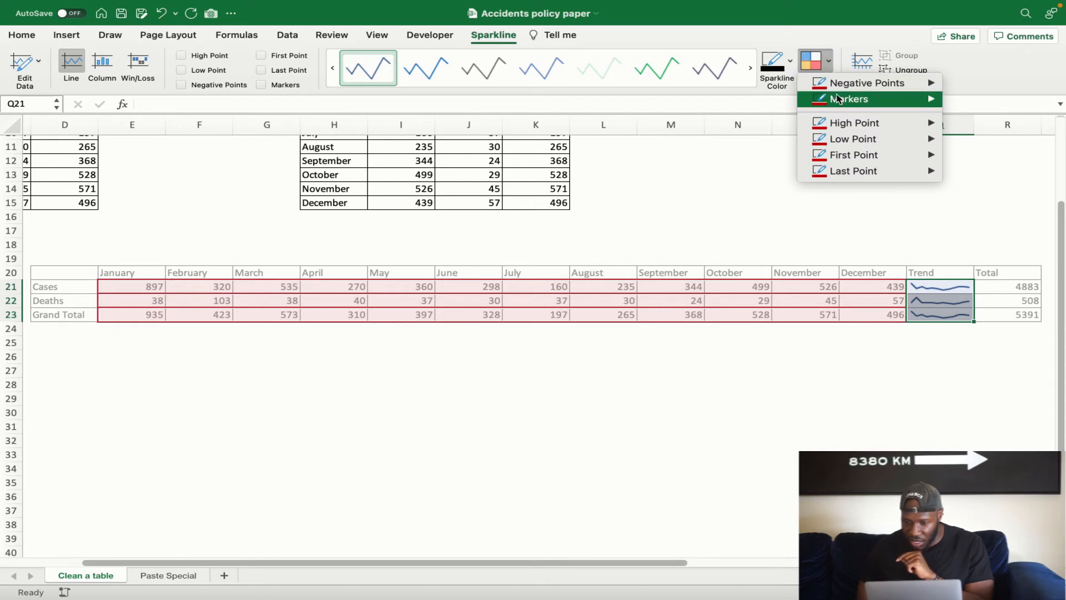
pyautogui.moveTo(848, 129)
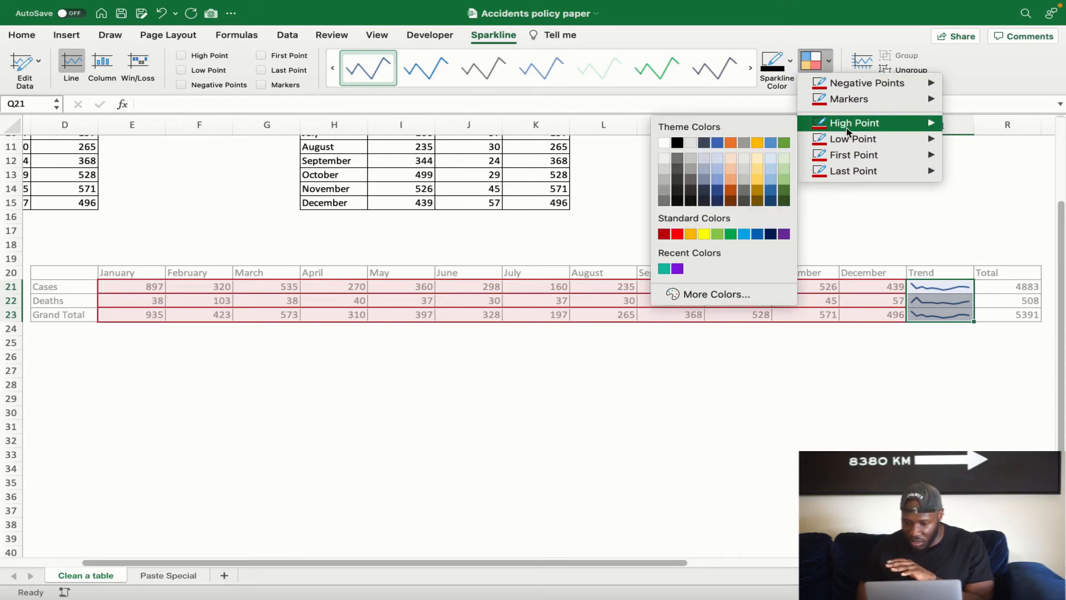
pyautogui.click(967, 216)
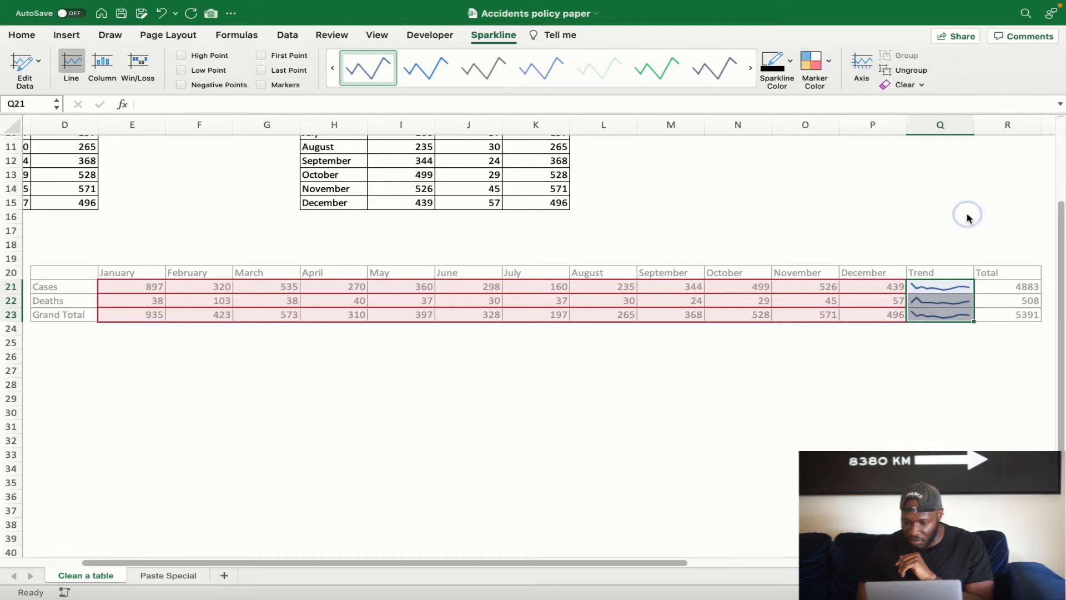
pyautogui.click(666, 398)
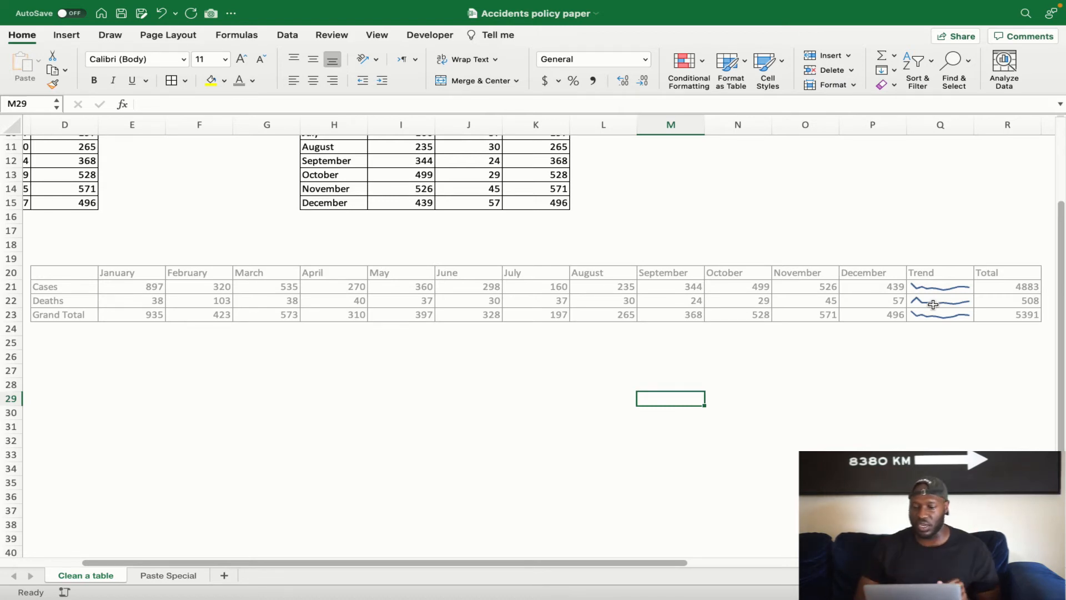
# Make the Cases and Deaths row labels in D21:D22 bold
pyautogui.hscroll(3, 692, 345)
pyautogui.scroll(1, 691, 345)
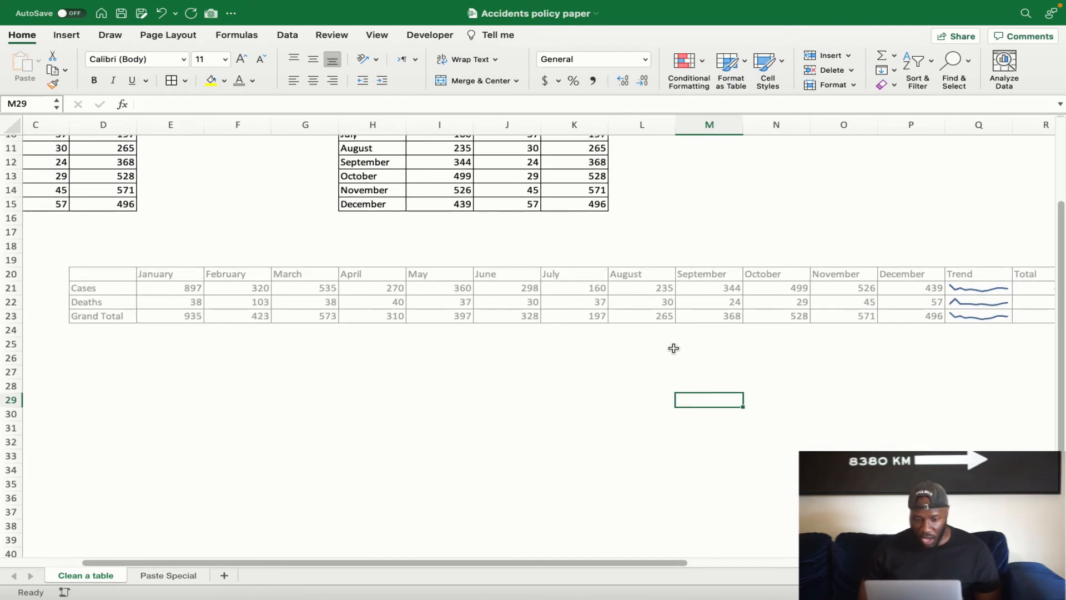
pyautogui.hscroll(-3, 674, 348)
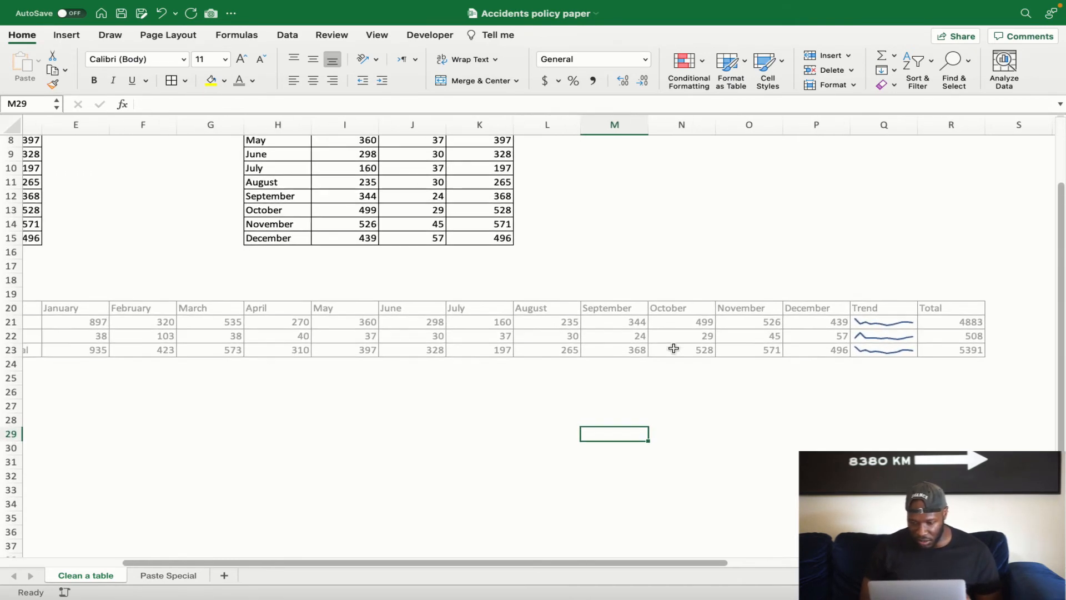
pyautogui.hscroll(-1, 673, 348)
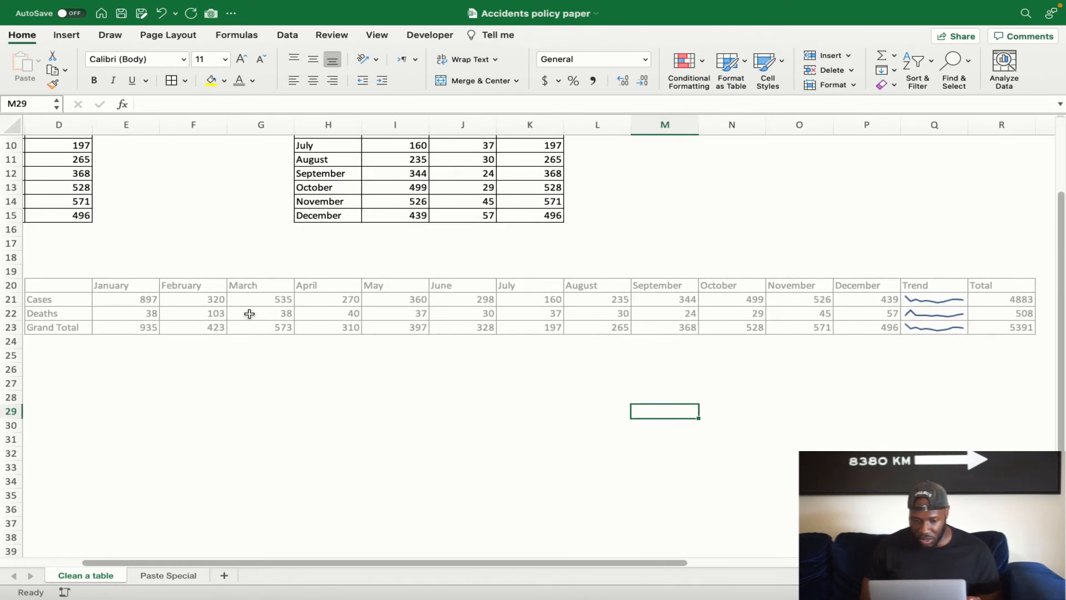
pyautogui.moveTo(64, 299); pyautogui.dragTo(64, 311)
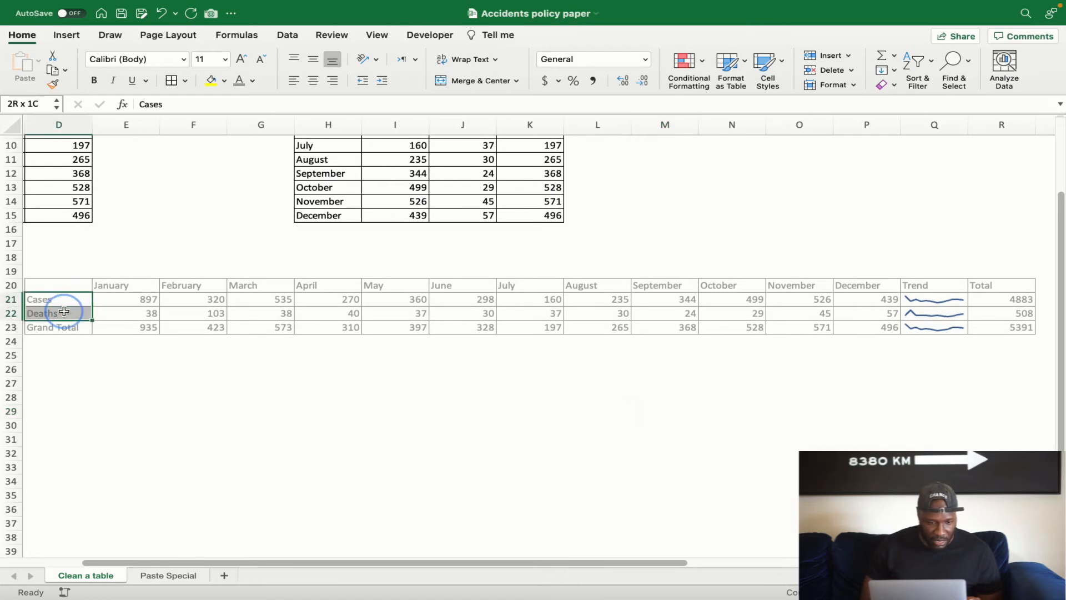
# Change the font of the whole transposed table, D20:R23, to Arial
pyautogui.click(59, 286)
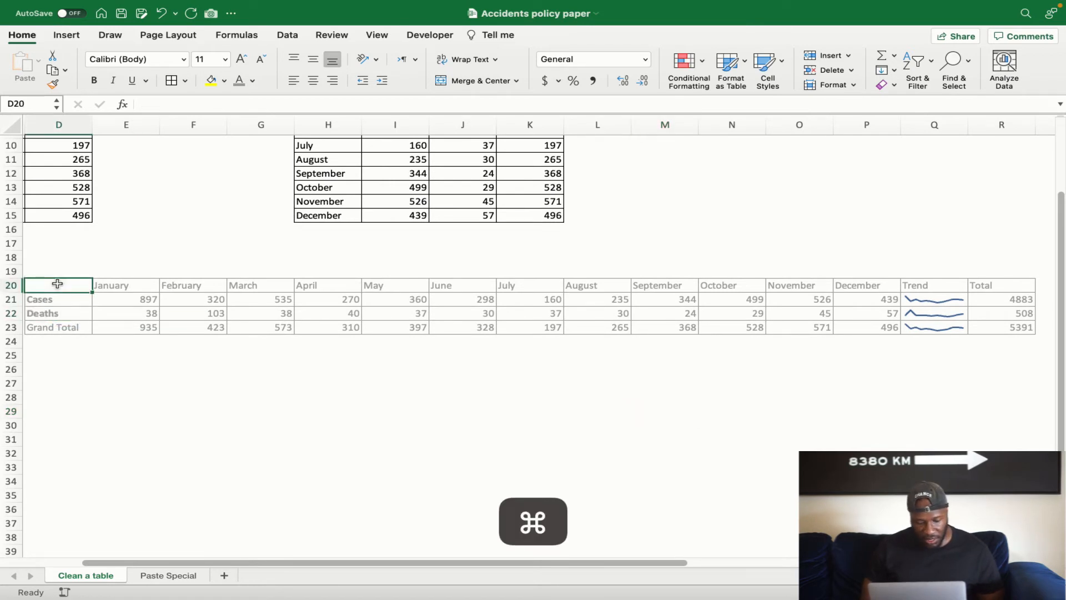
pyautogui.press('super+a')
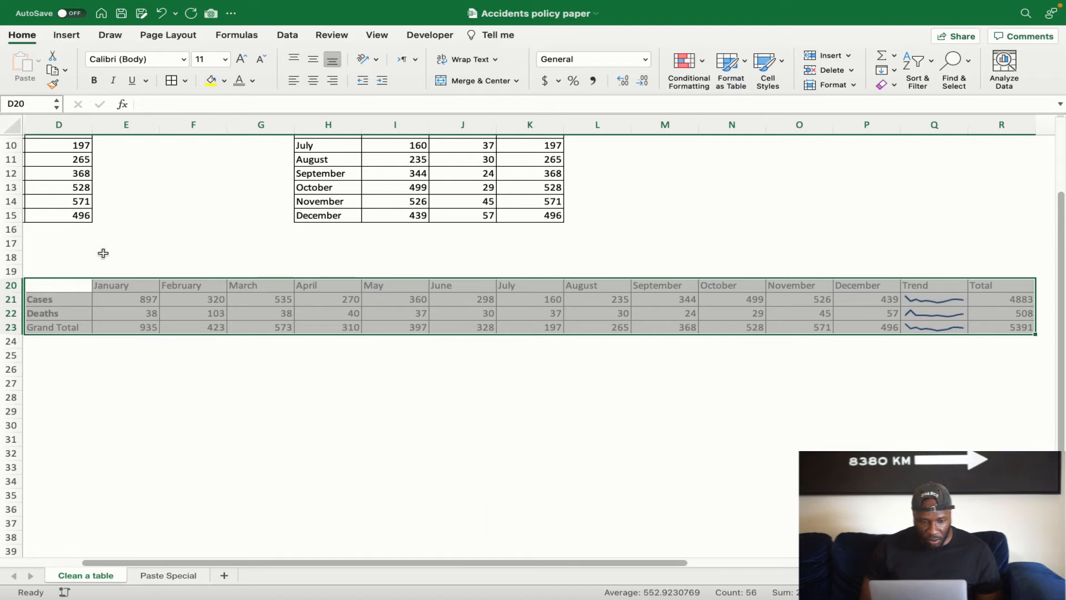
pyautogui.click(184, 63)
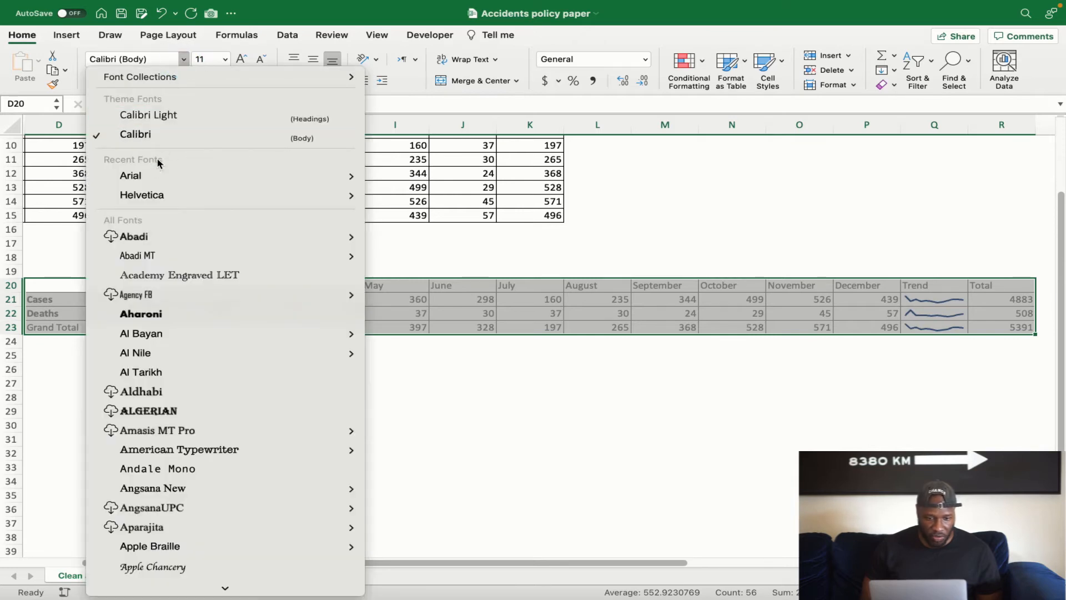
pyautogui.click(157, 176)
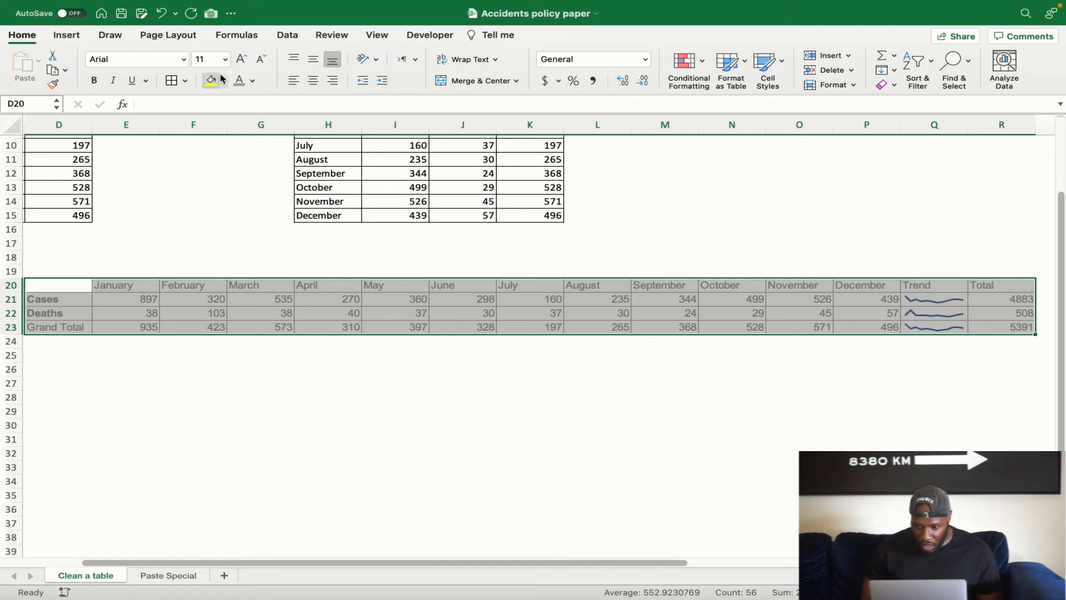
pyautogui.click(281, 401)
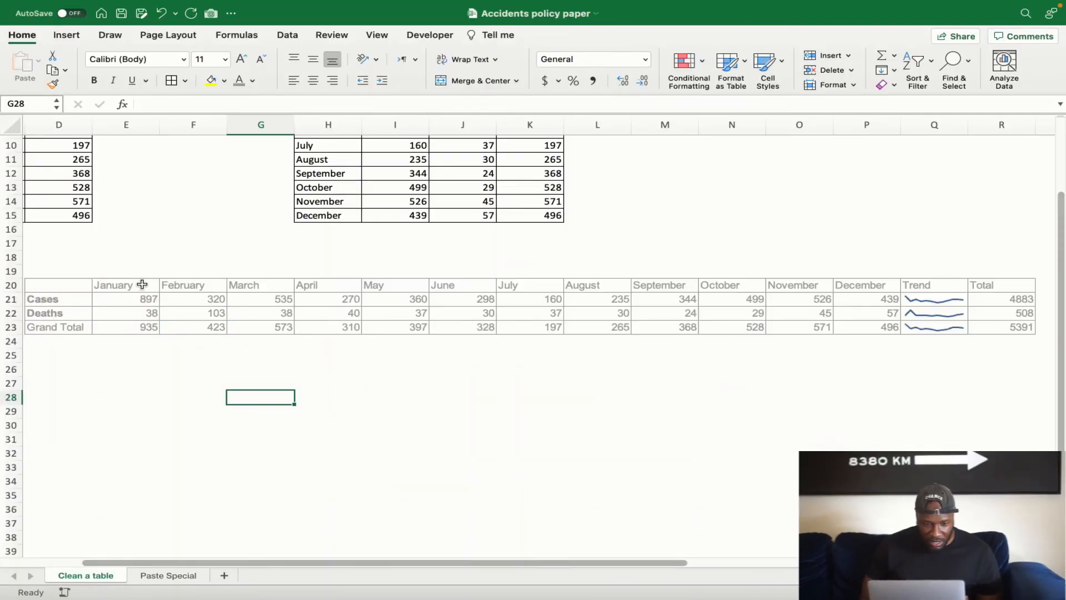
# Right-align the month headers and their figures in E20:P23
pyautogui.moveTo(143, 283); pyautogui.dragTo(346, 284)
pyautogui.moveTo(634, 314); pyautogui.dragTo(846, 327)
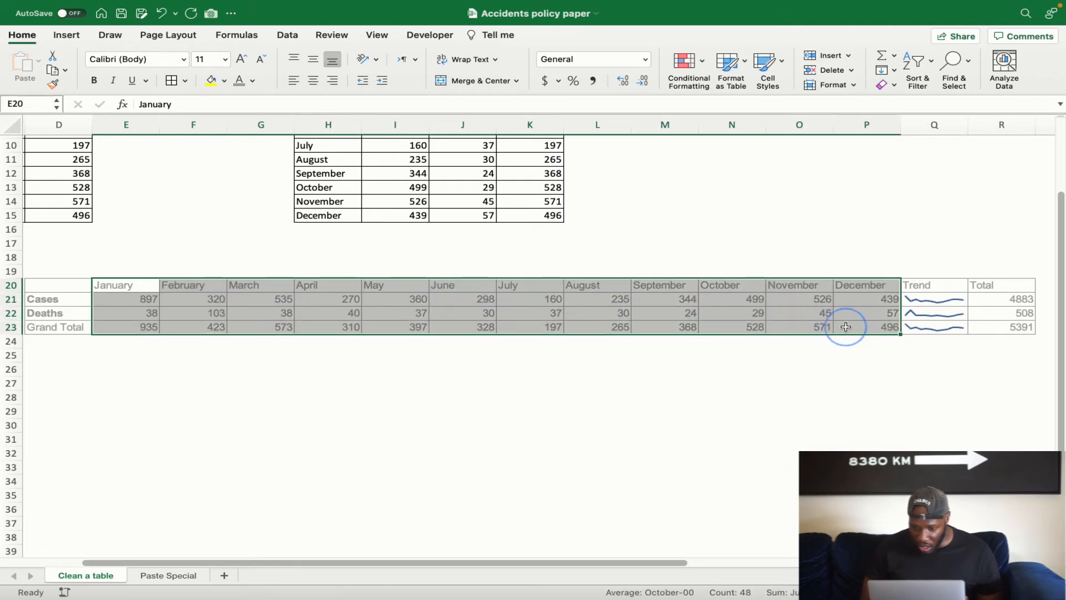
pyautogui.click(332, 81)
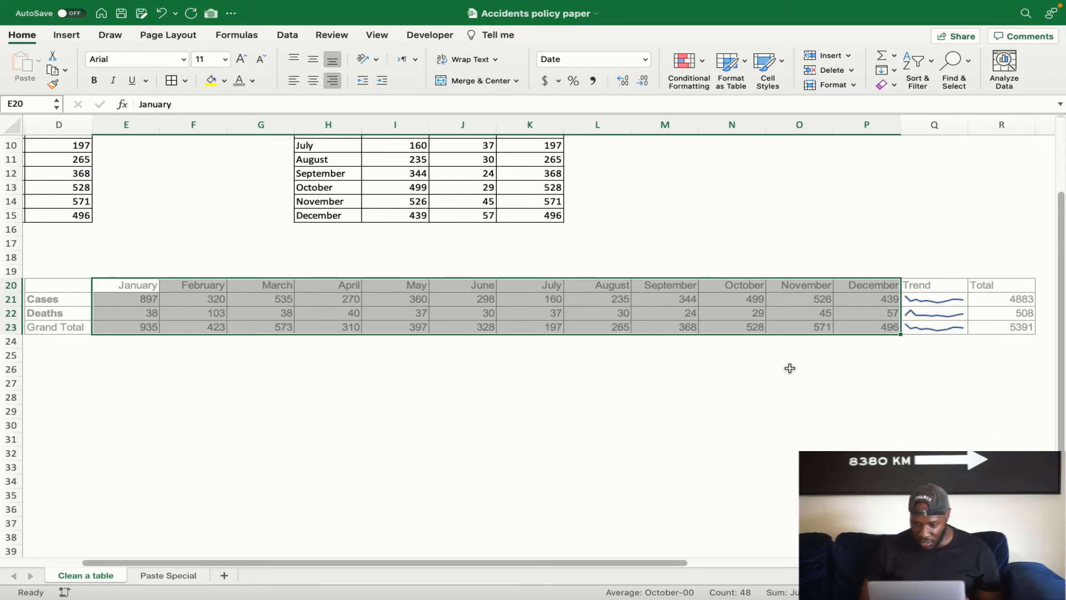
# Right-align the Total column R20:R23 and the Trend header in Q20
pyautogui.hscroll(2, 699, 380)
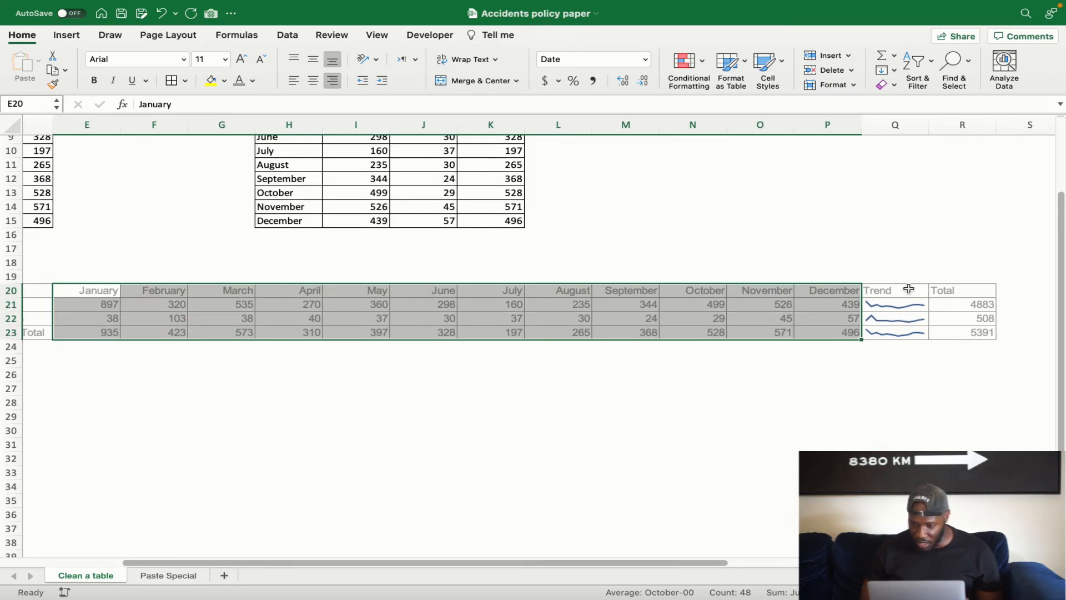
pyautogui.moveTo(942, 290); pyautogui.dragTo(952, 333)
pyautogui.click(332, 81)
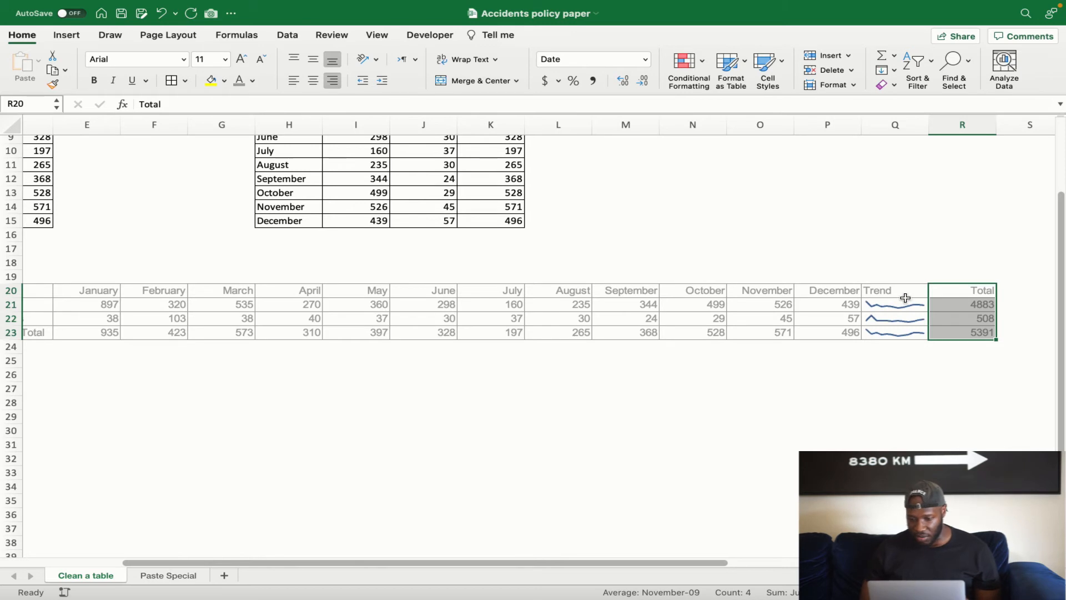
pyautogui.click(904, 294)
pyautogui.click(333, 82)
pyautogui.click(531, 404)
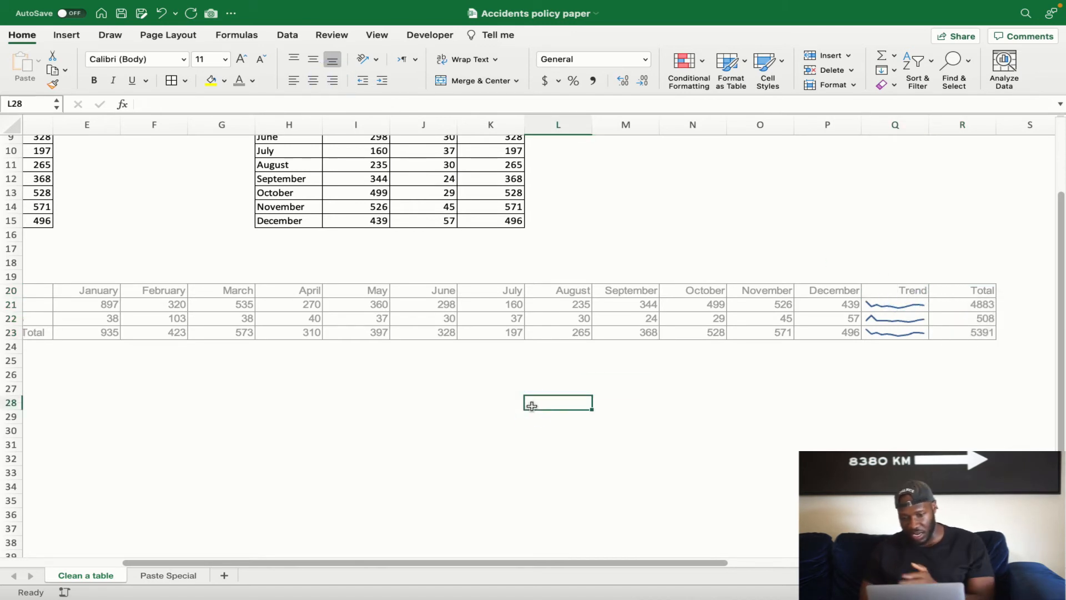
# Left-align the row label column D20:D23 of the transposed table
pyautogui.hscroll(-5, 328, 414)
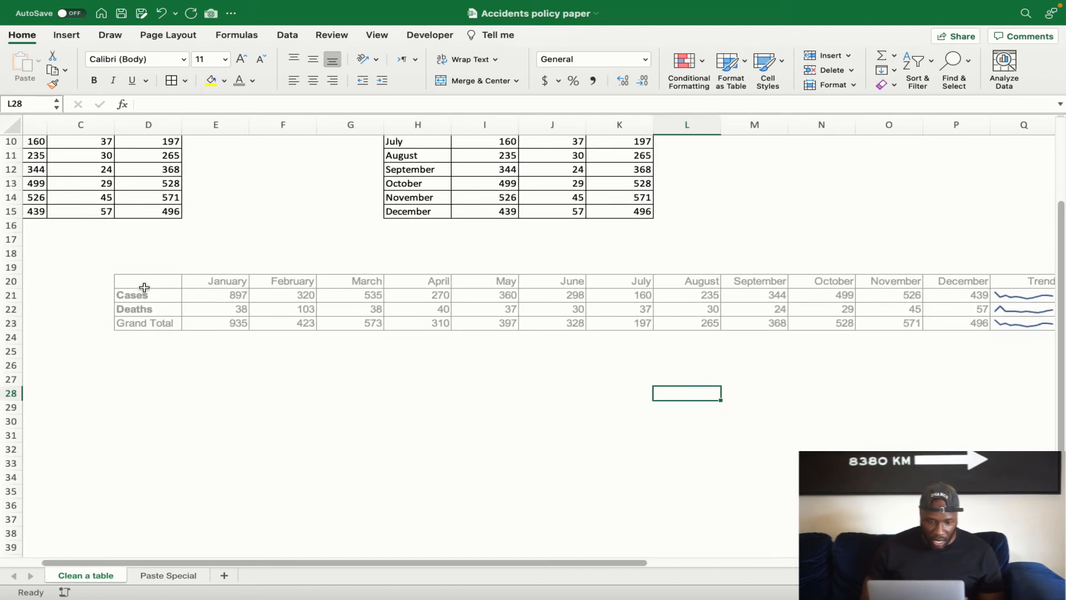
pyautogui.moveTo(152, 286); pyautogui.dragTo(153, 322)
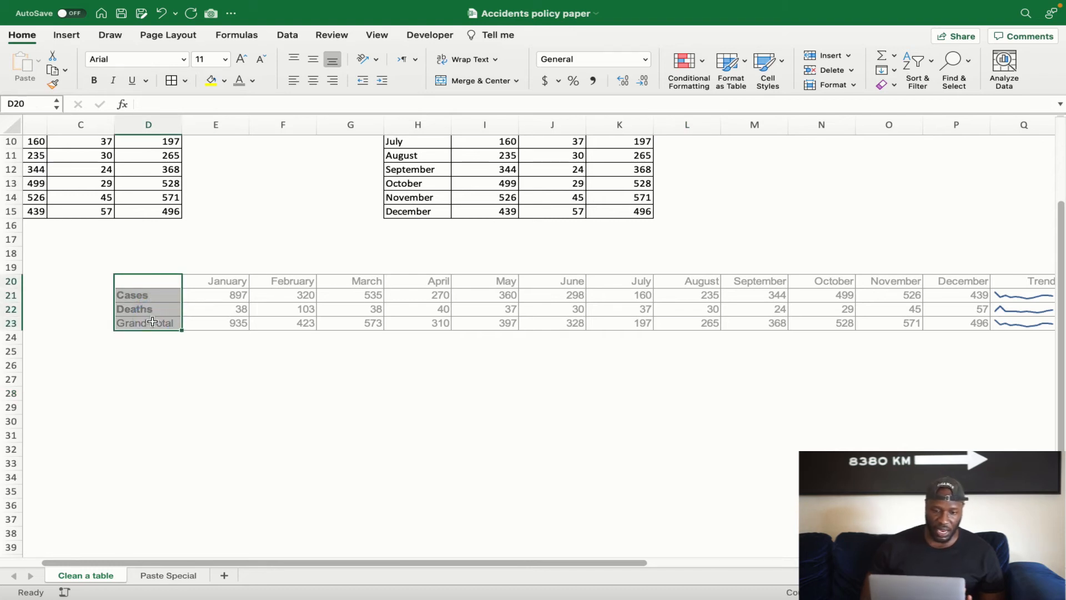
pyautogui.click(294, 84)
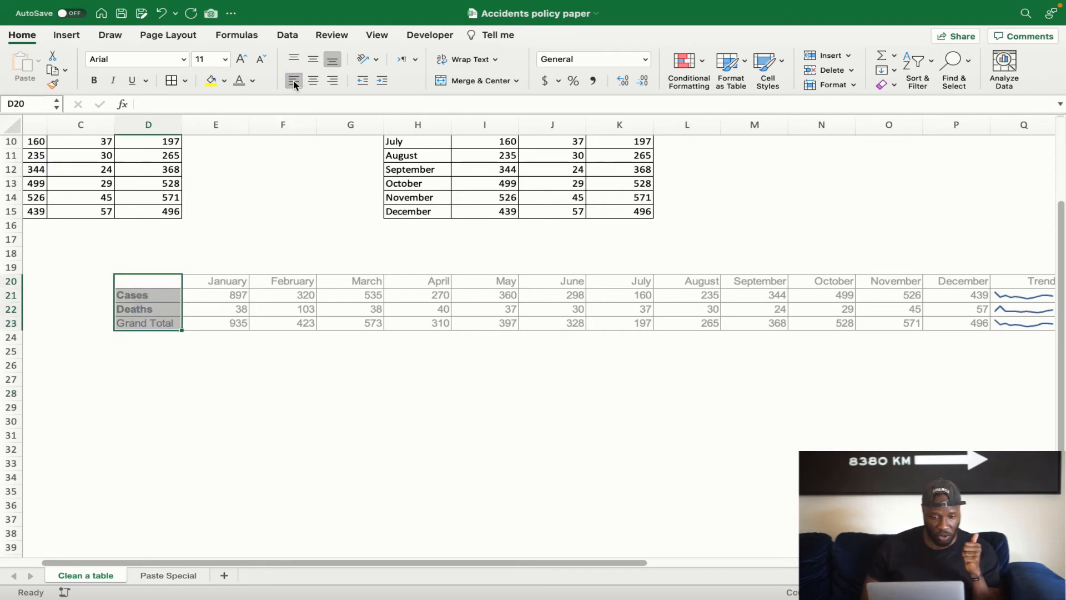
pyautogui.click(296, 444)
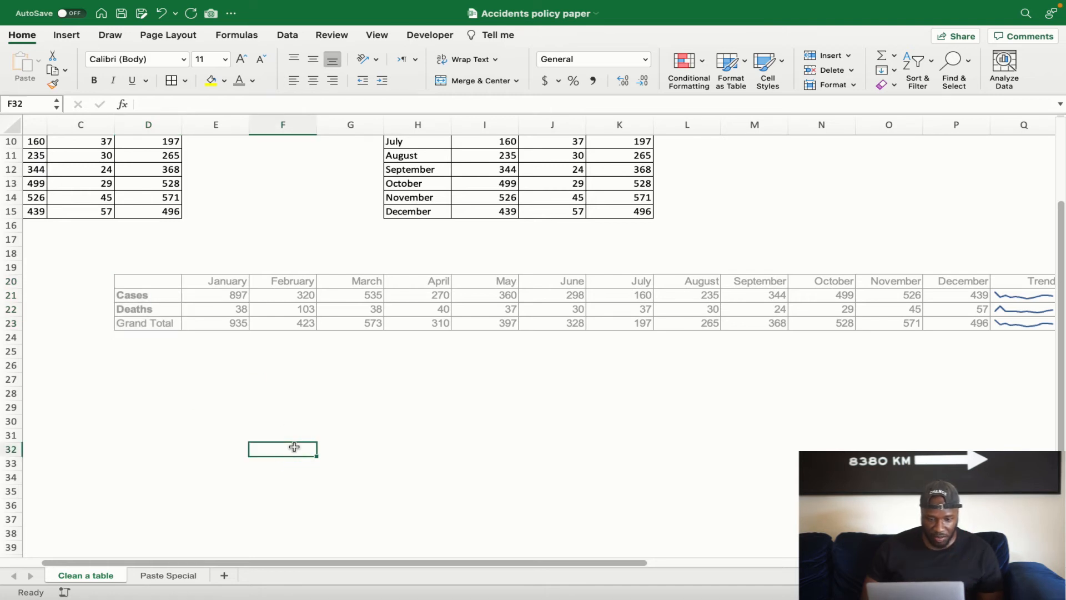
# Clear the Grand Total label from D23
pyautogui.click(156, 325)
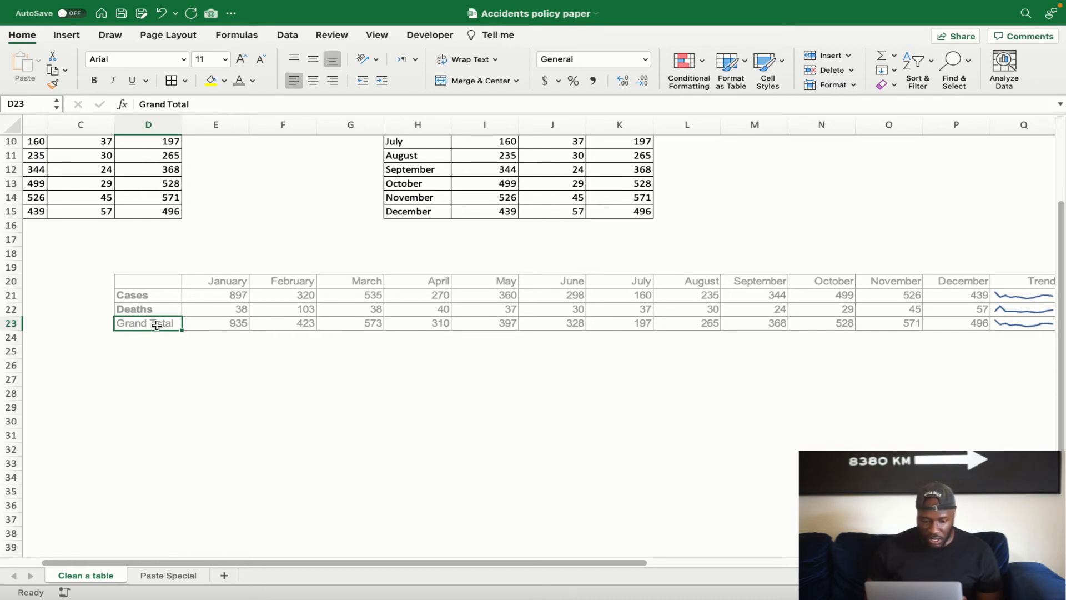
pyautogui.press('Delete')
pyautogui.click(246, 431)
pyautogui.hscroll(3, 248, 430)
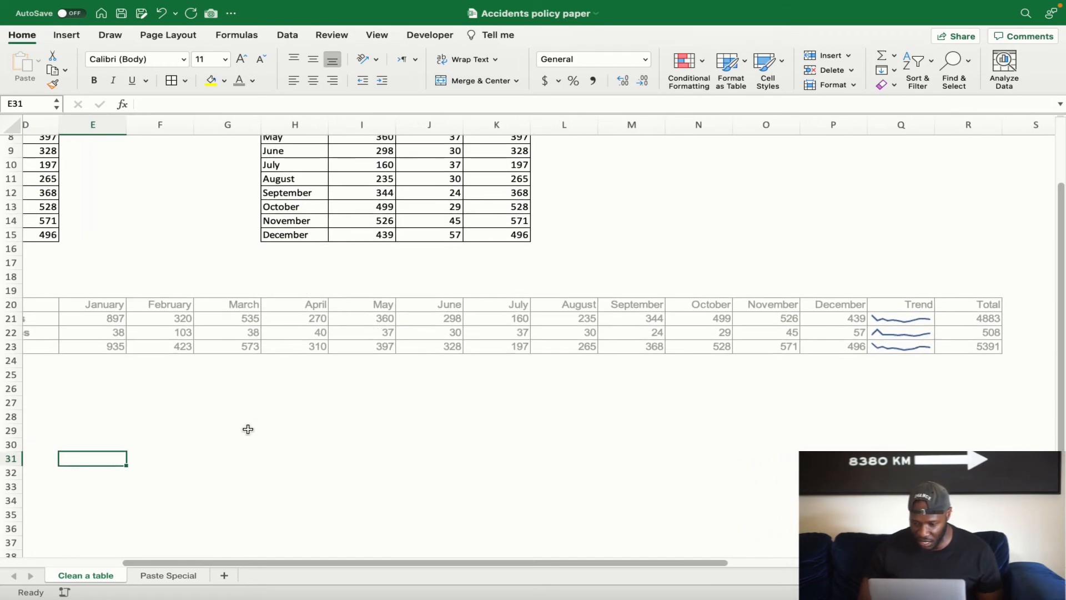
pyautogui.hscroll(-2, 438, 418)
pyautogui.scroll(-1, 438, 418)
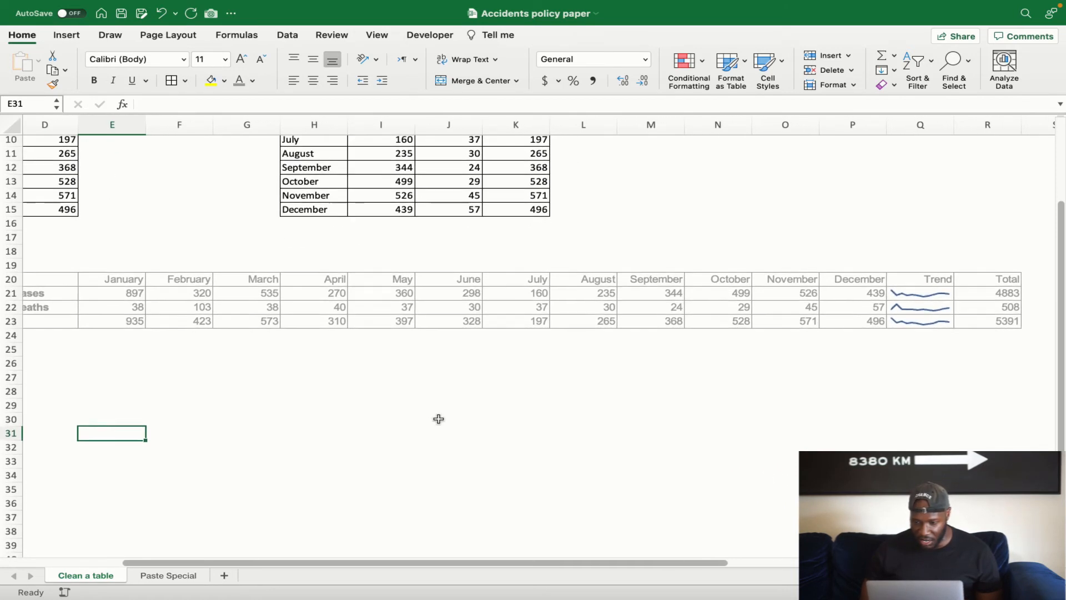
pyautogui.hscroll(1, 439, 419)
pyautogui.scroll(-1, 439, 418)
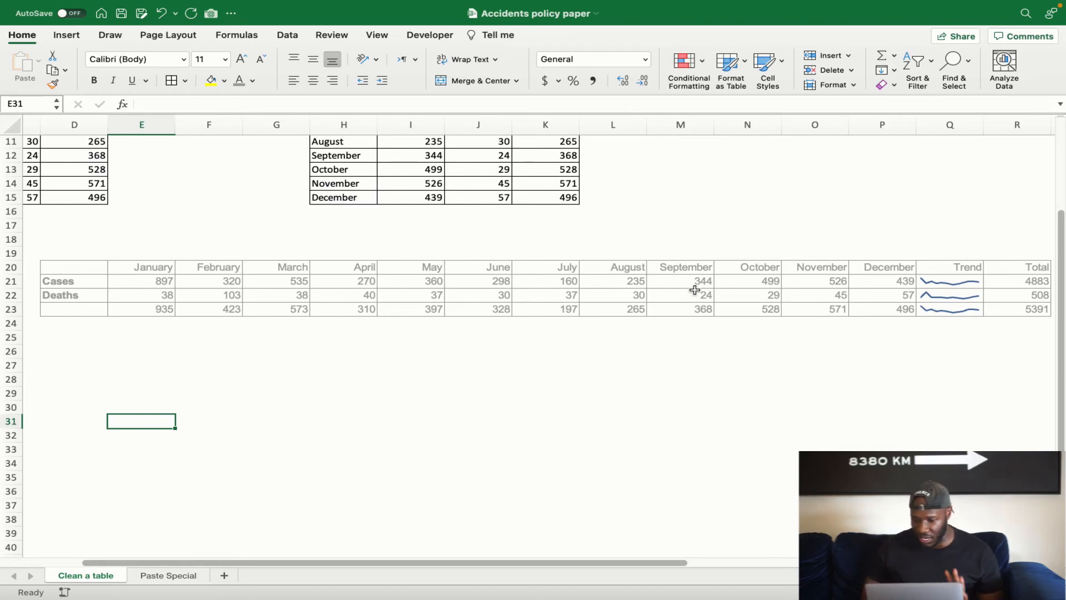
pyautogui.moveTo(67, 268); pyautogui.dragTo(477, 309)
pyautogui.click(351, 406)
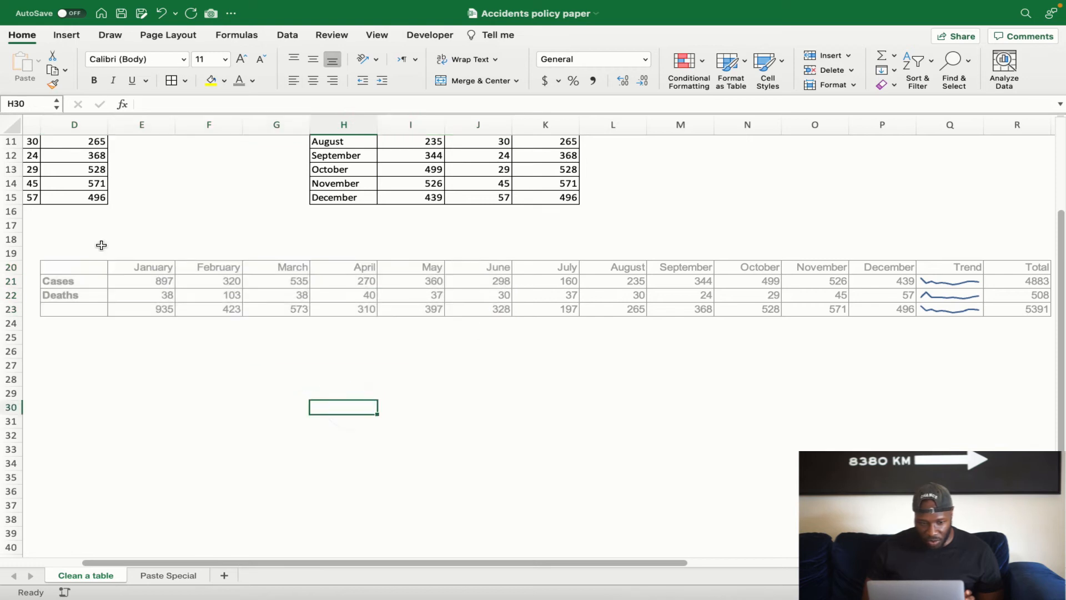
pyautogui.click(68, 271)
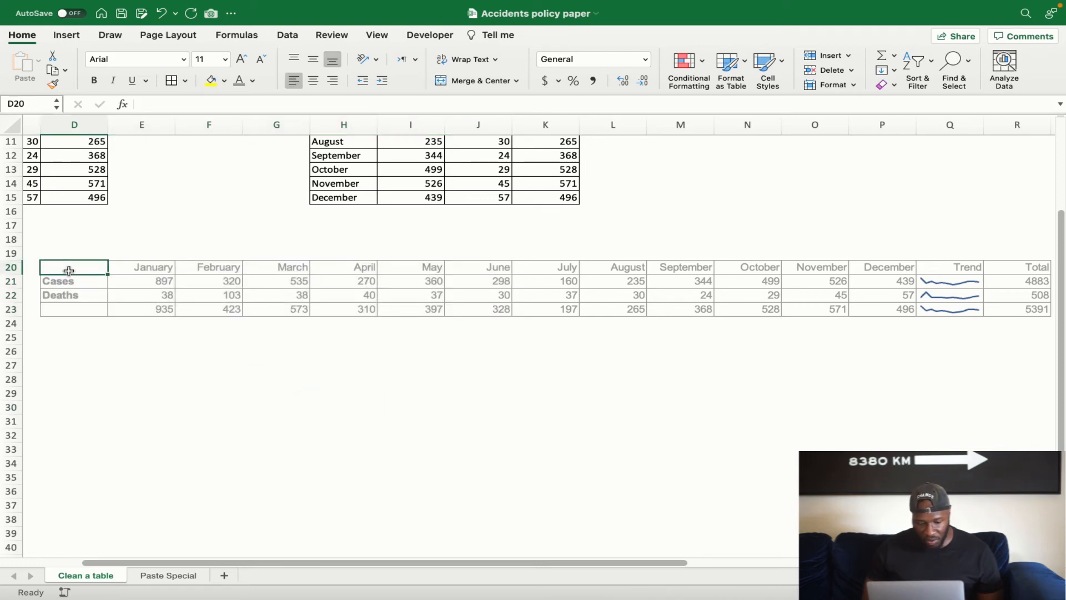
pyautogui.press('super+a')
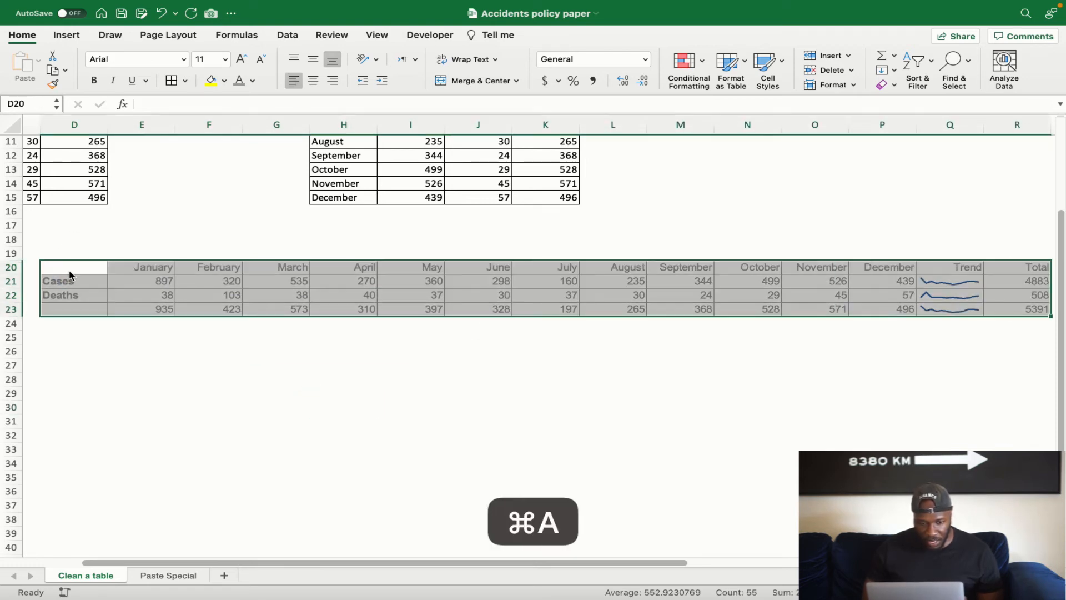
pyautogui.click(173, 83)
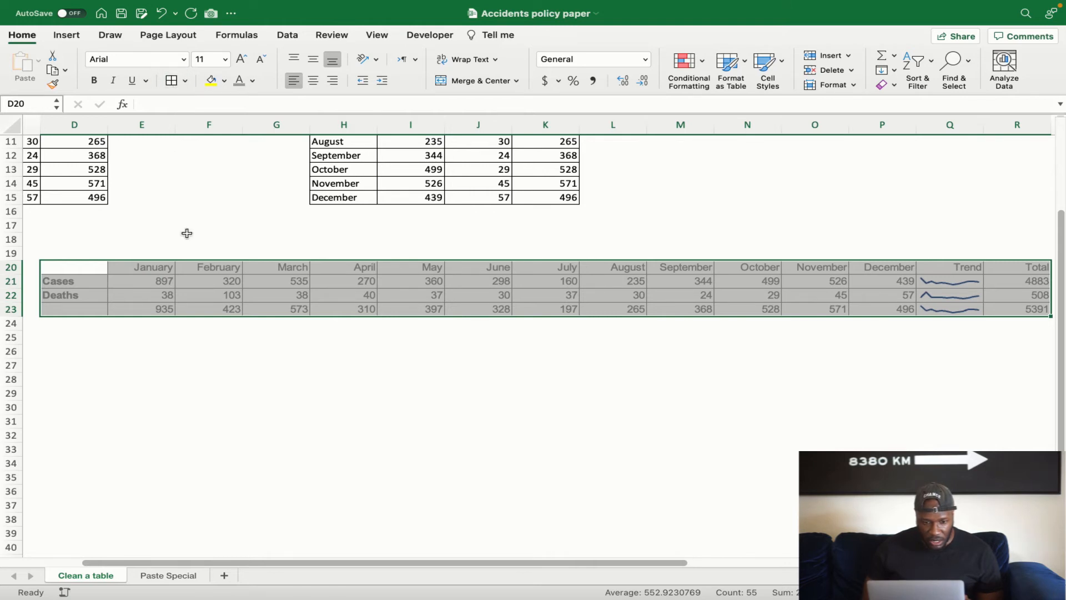
pyautogui.click(232, 463)
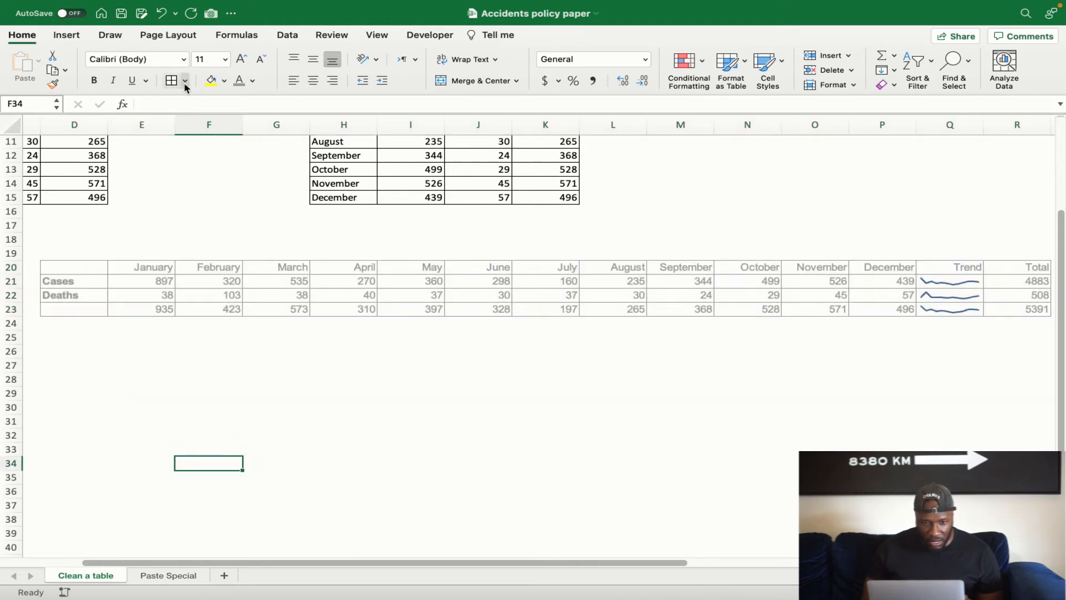
# Remove all borders from the transposed table D20:R23
pyautogui.click(92, 272)
pyautogui.press('super+a')
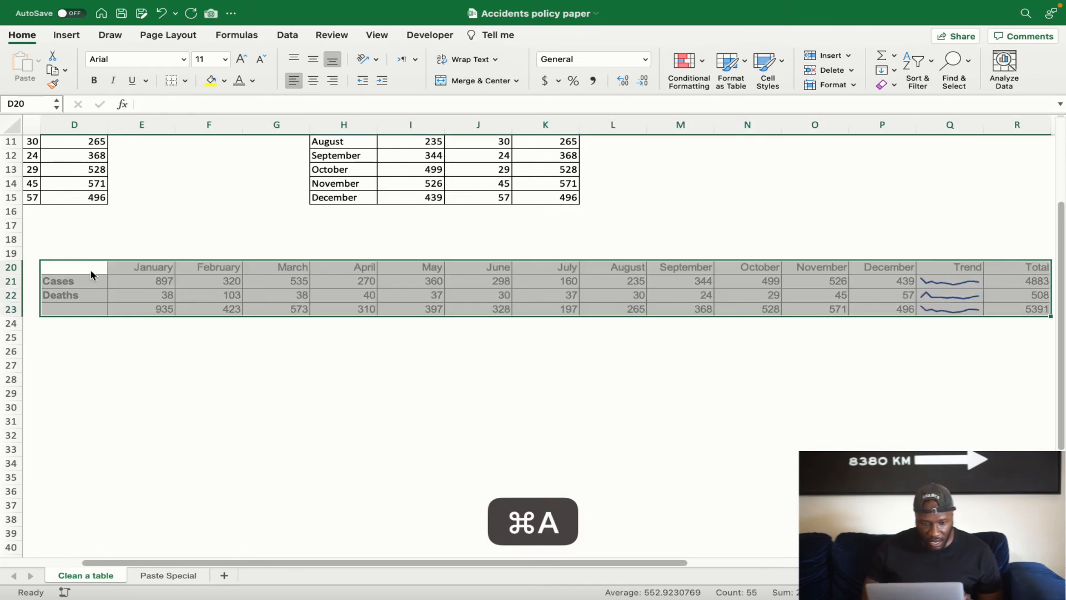
pyautogui.click(184, 85)
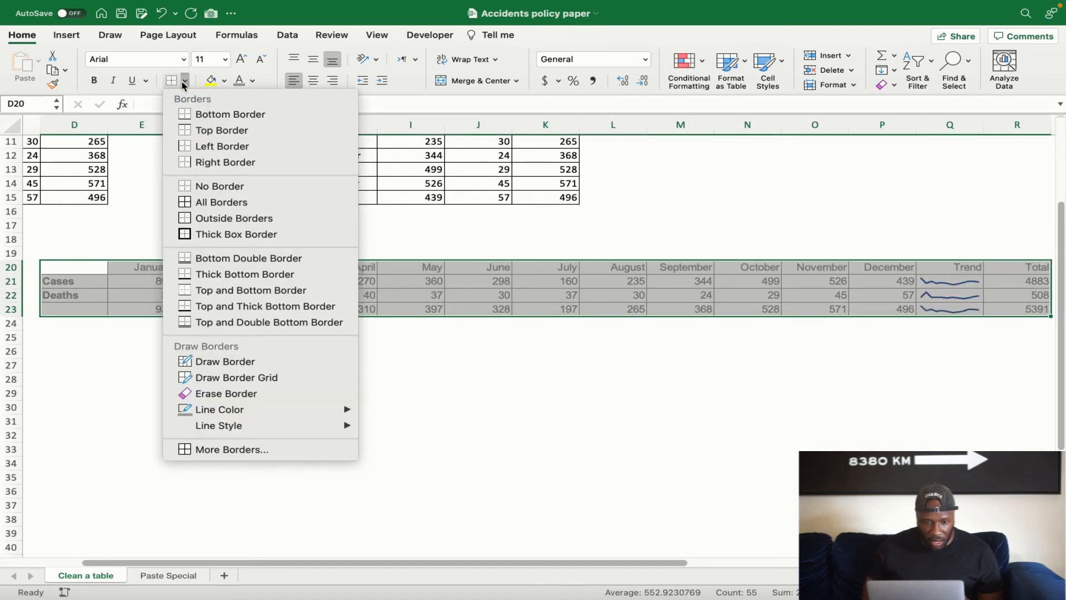
pyautogui.click(209, 185)
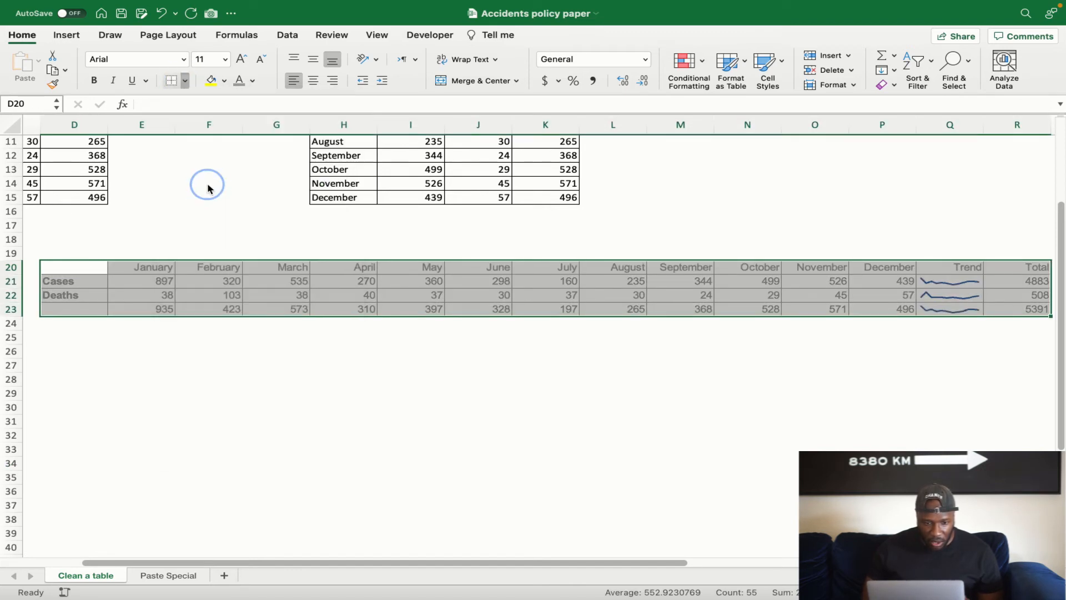
pyautogui.click(361, 386)
# Add a bottom border under the header row D20:R20 of the transposed table
pyautogui.scroll(1, 362, 386)
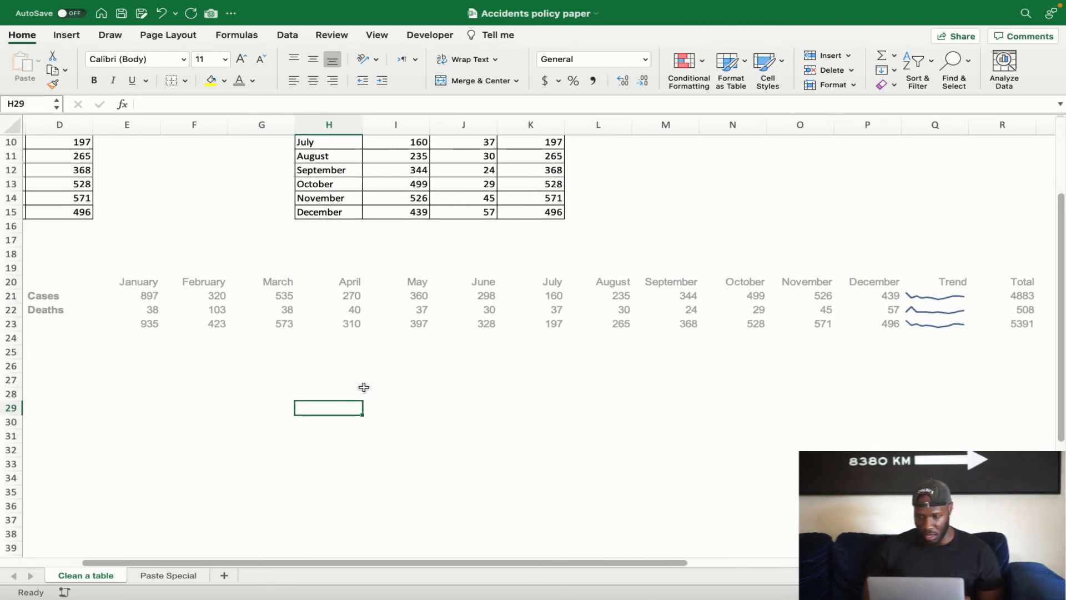
pyautogui.scroll(1, 364, 386)
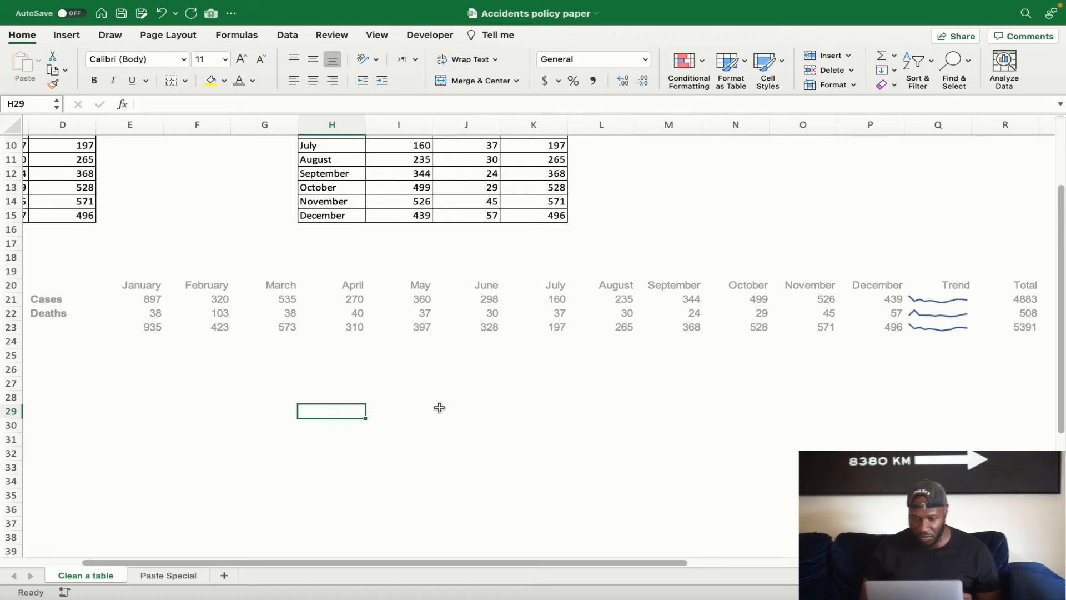
pyautogui.scroll(1, 439, 407)
pyautogui.hscroll(-1, 439, 408)
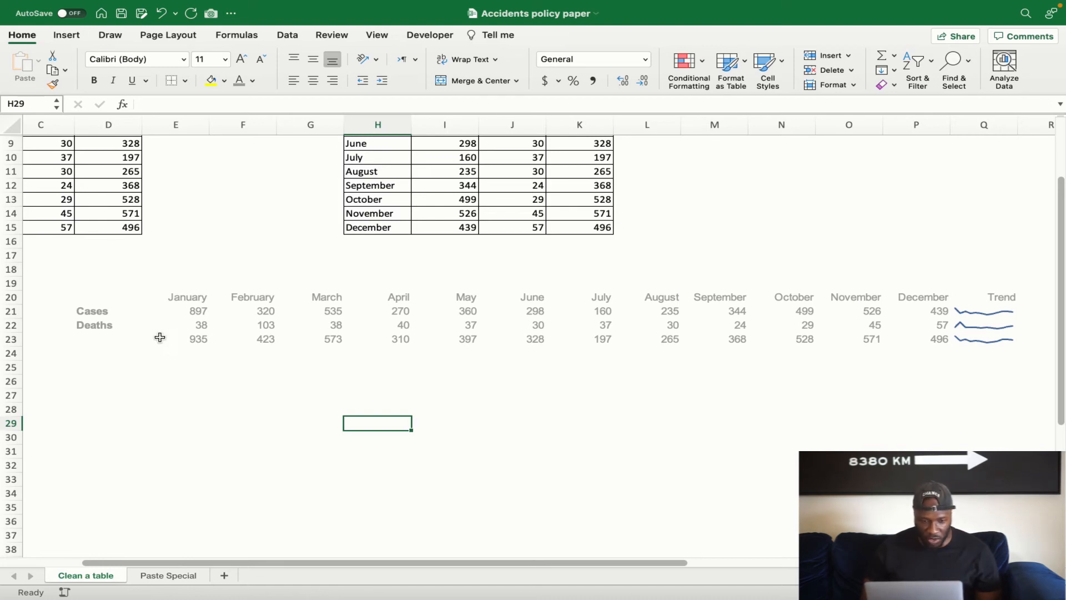
pyautogui.click(97, 293)
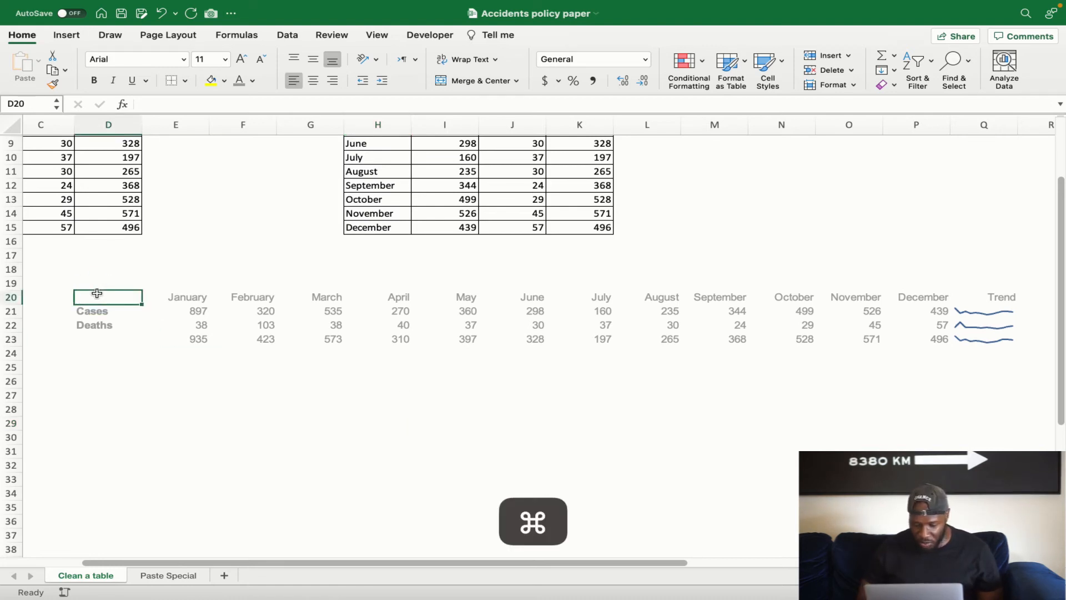
pyautogui.press('shift+super+Right')
pyautogui.press('shift+super+Right')
pyautogui.press('shift+super+Right')
pyautogui.press('shift+super+Left')
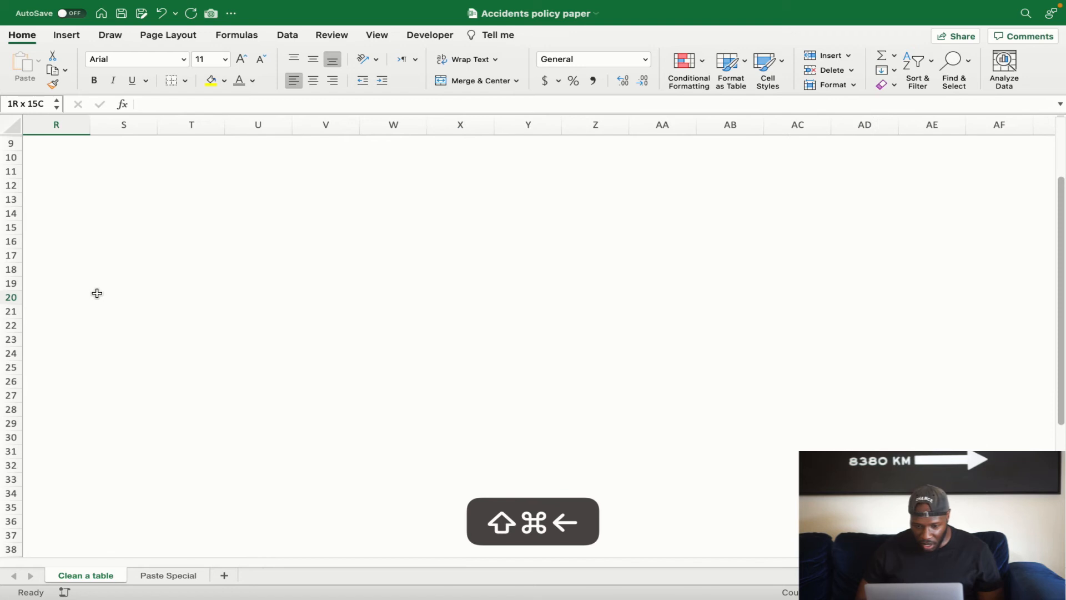
pyautogui.hscroll(-15, 194, 367)
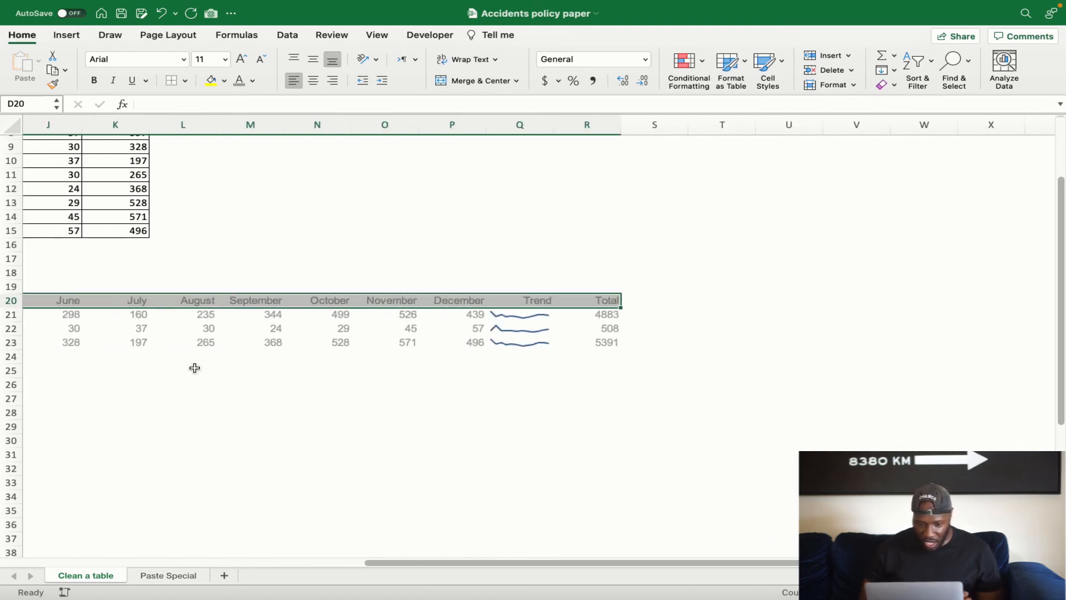
pyautogui.hscroll(-2, 194, 367)
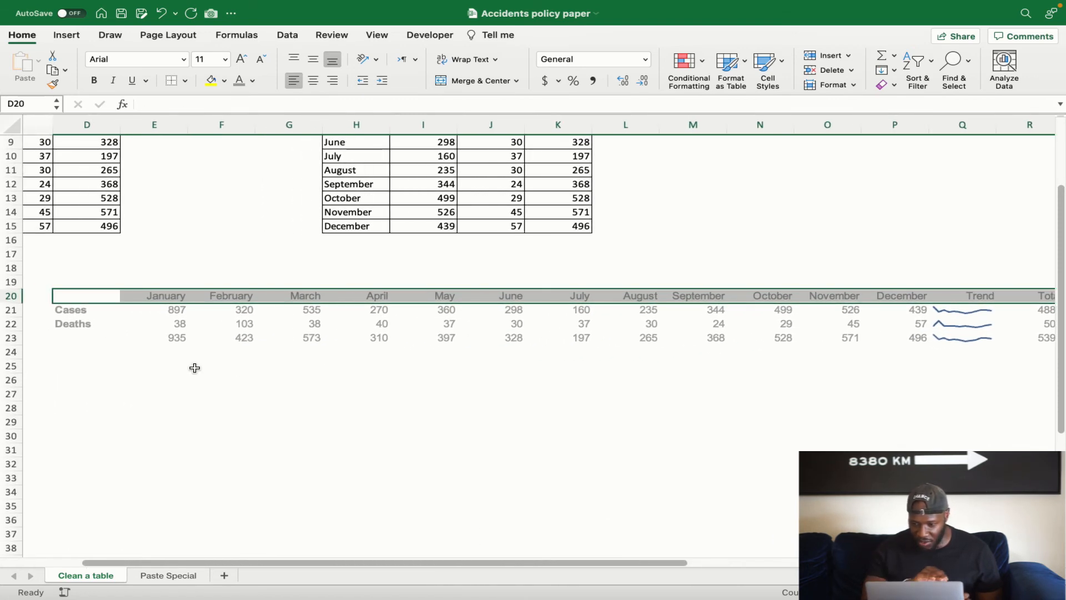
pyautogui.hscroll(1, 329, 429)
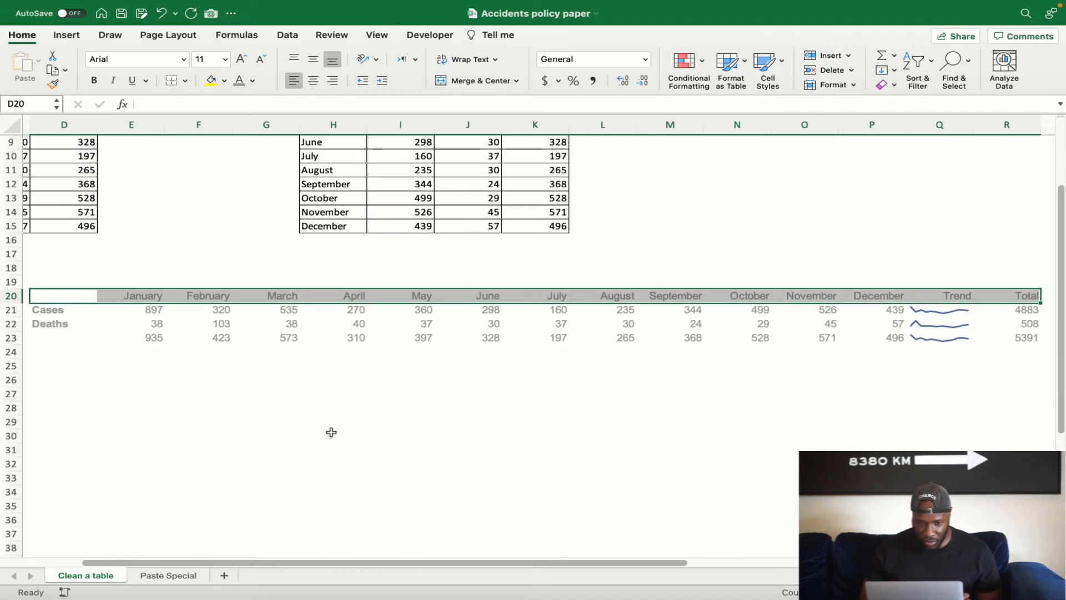
pyautogui.click(185, 81)
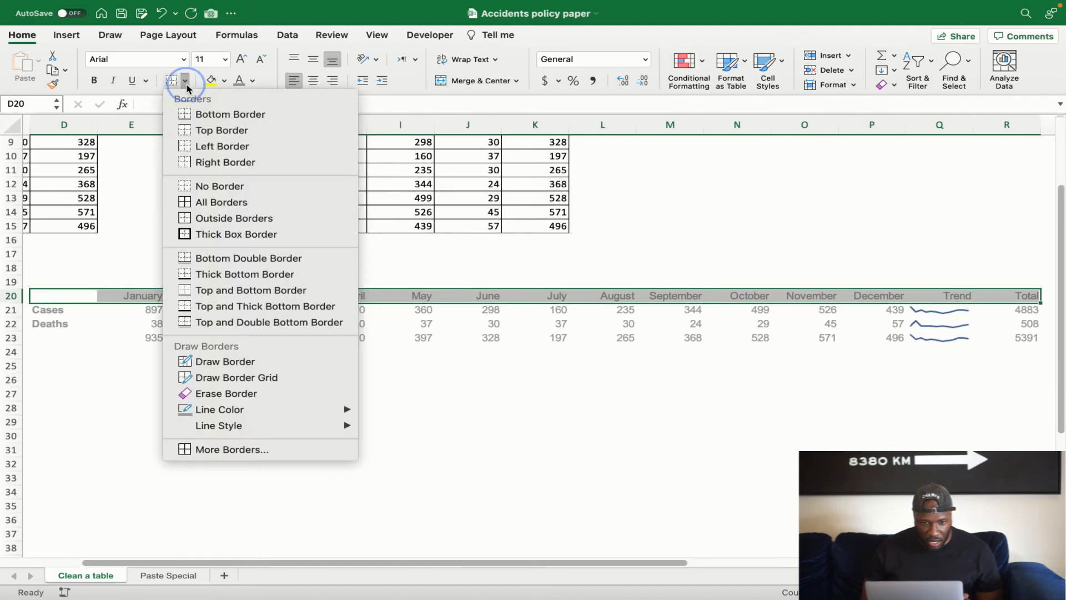
pyautogui.click(227, 114)
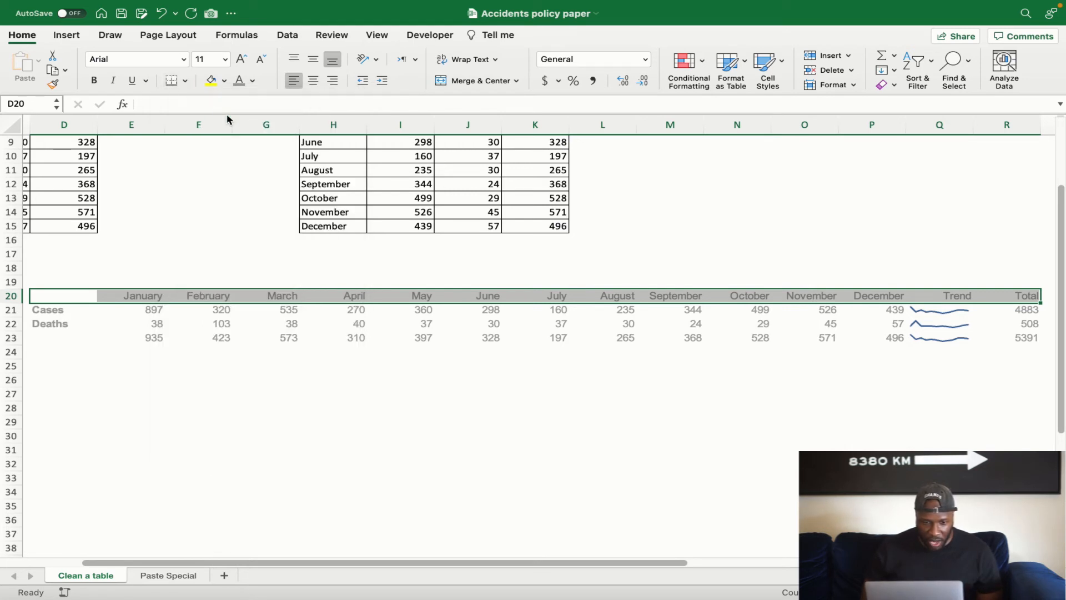
pyautogui.click(312, 409)
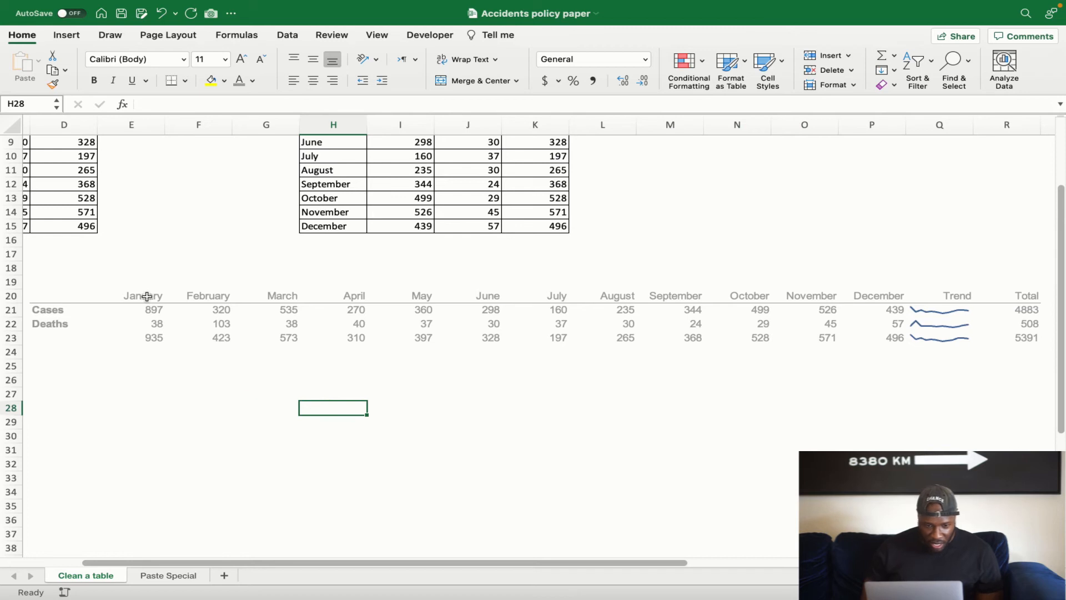
# Add a bottom border under the last row of the transposed table, D23:R23
pyautogui.hscroll(-2, 147, 297)
pyautogui.scroll(1, 147, 297)
pyautogui.hscroll(2, 488, 306)
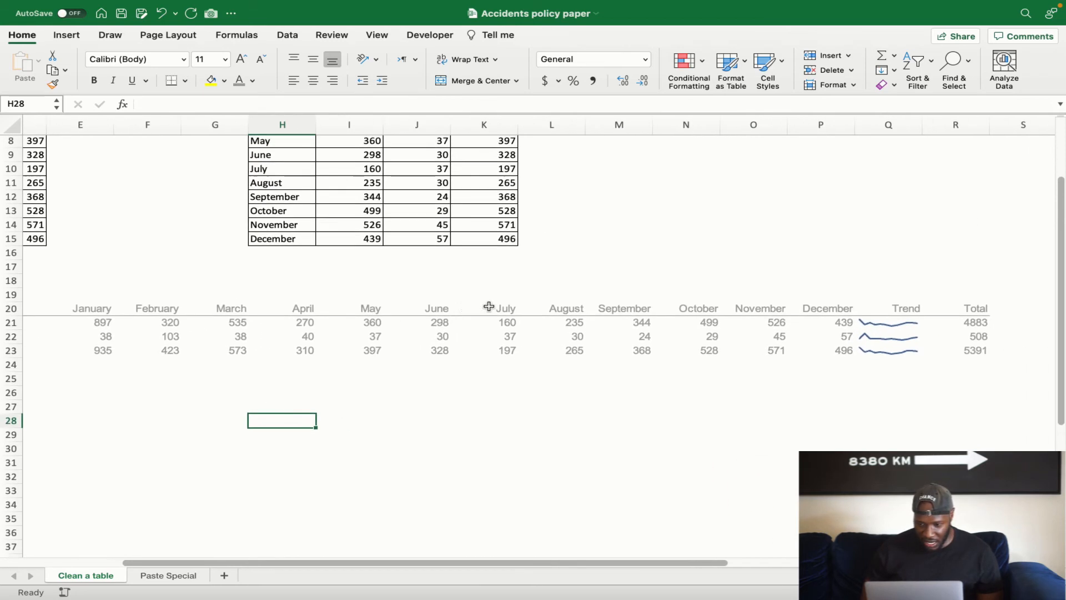
pyautogui.hscroll(-1, 764, 456)
pyautogui.scroll(-1, 763, 456)
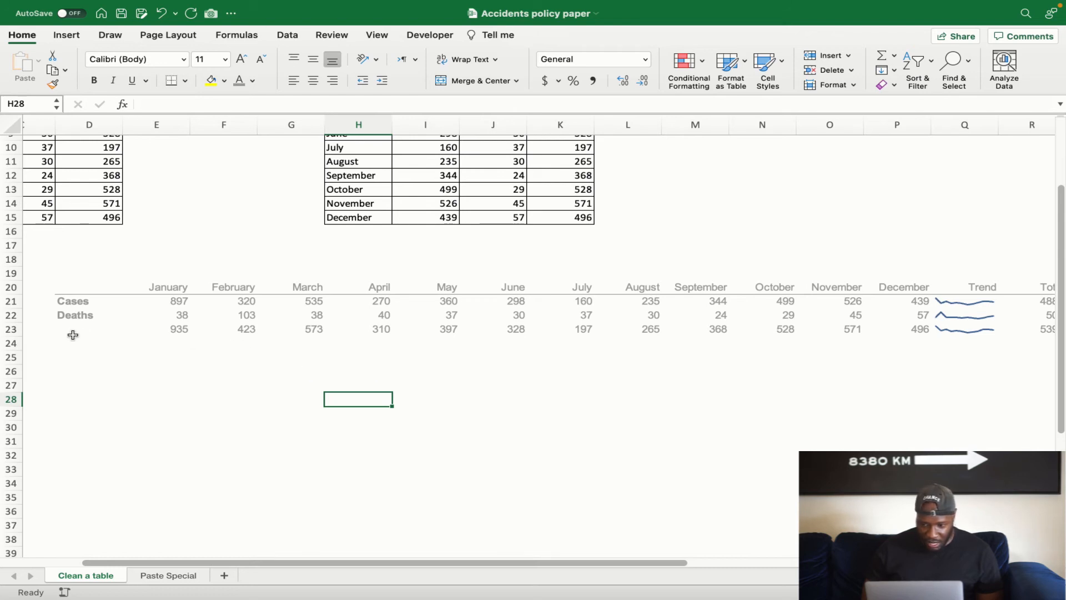
pyautogui.hscroll(1, 73, 335)
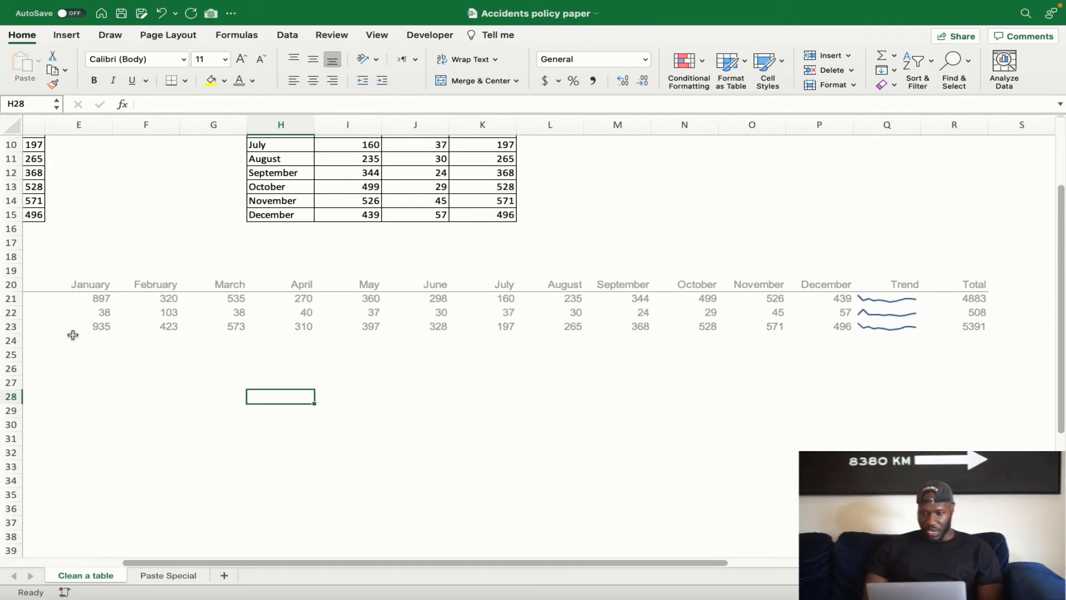
pyautogui.hscroll(-1, 73, 335)
pyautogui.click(66, 325)
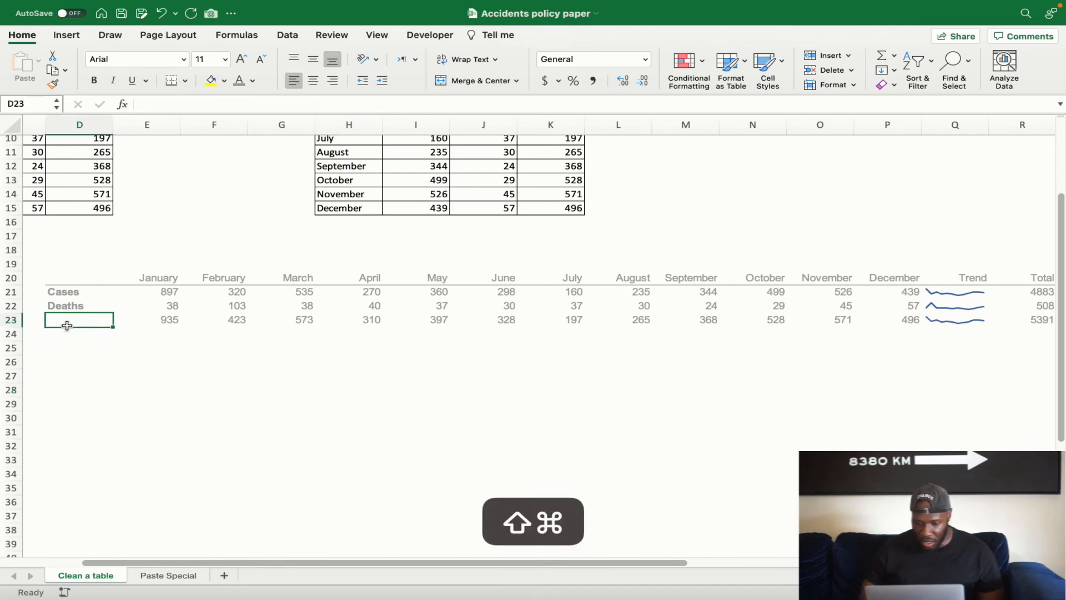
pyautogui.press('shift+super+Right')
pyautogui.press('shift+super+Right')
pyautogui.press('shift+super+Right')
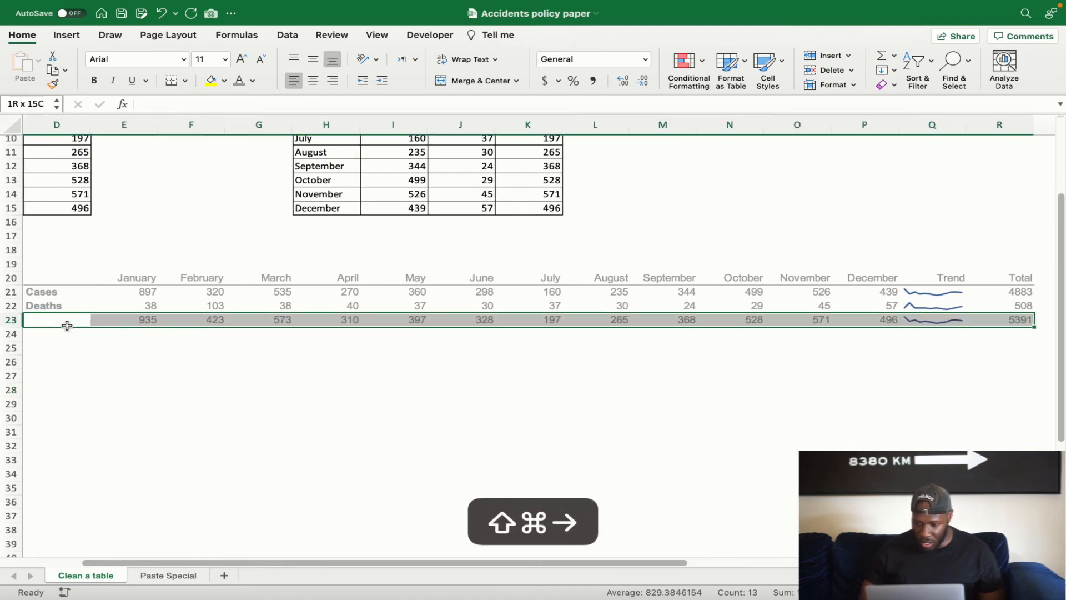
pyautogui.click(173, 81)
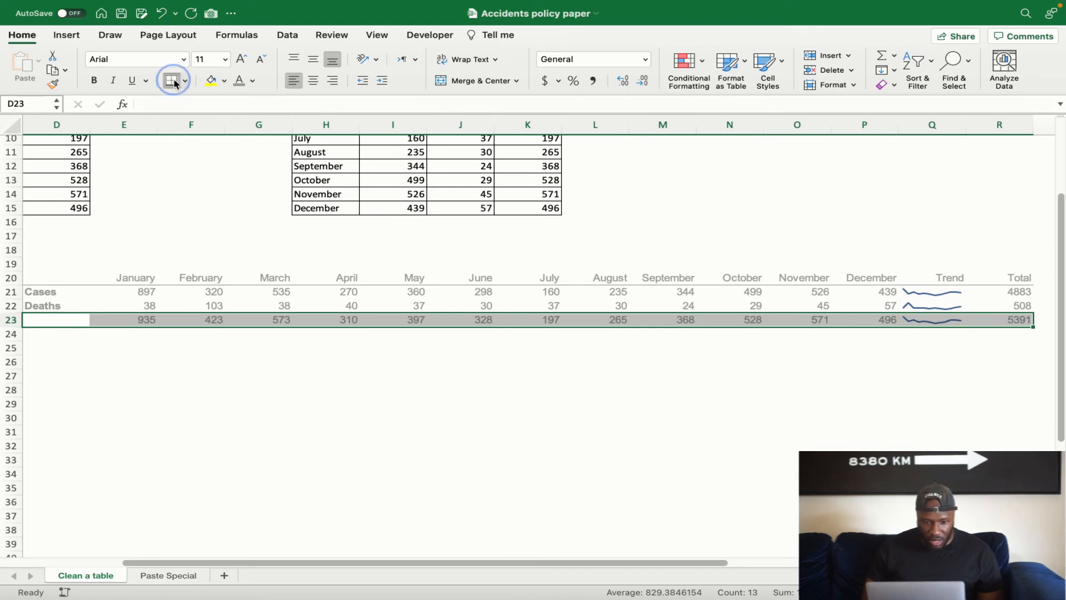
pyautogui.click(326, 444)
# Make the Total column figures in R21:R23 bold
pyautogui.hscroll(2, 486, 493)
pyautogui.hscroll(-5, 486, 493)
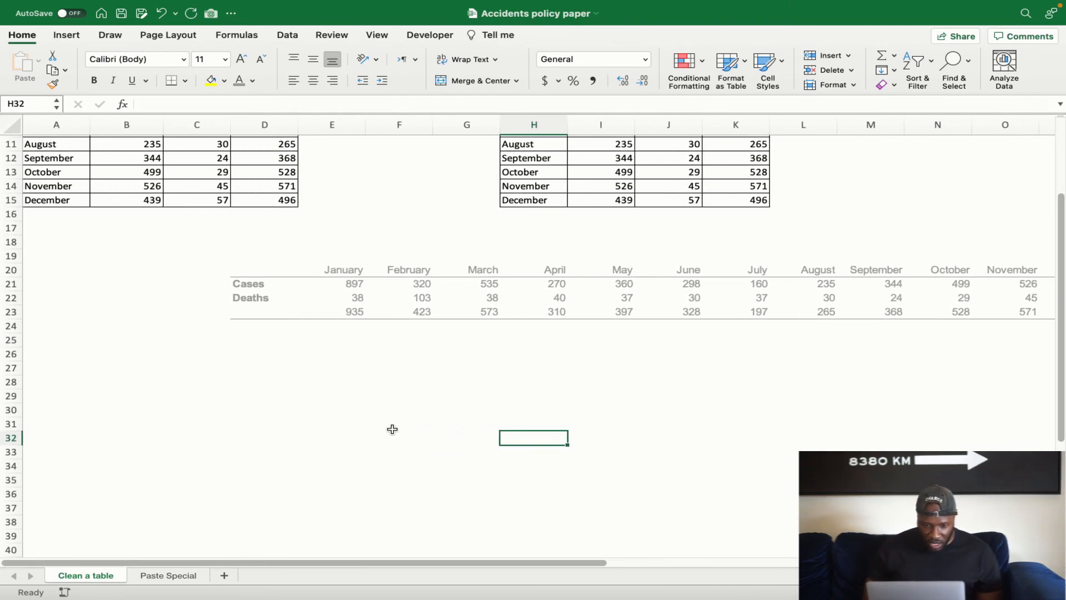
pyautogui.hscroll(1, 392, 429)
pyautogui.hscroll(5, 393, 429)
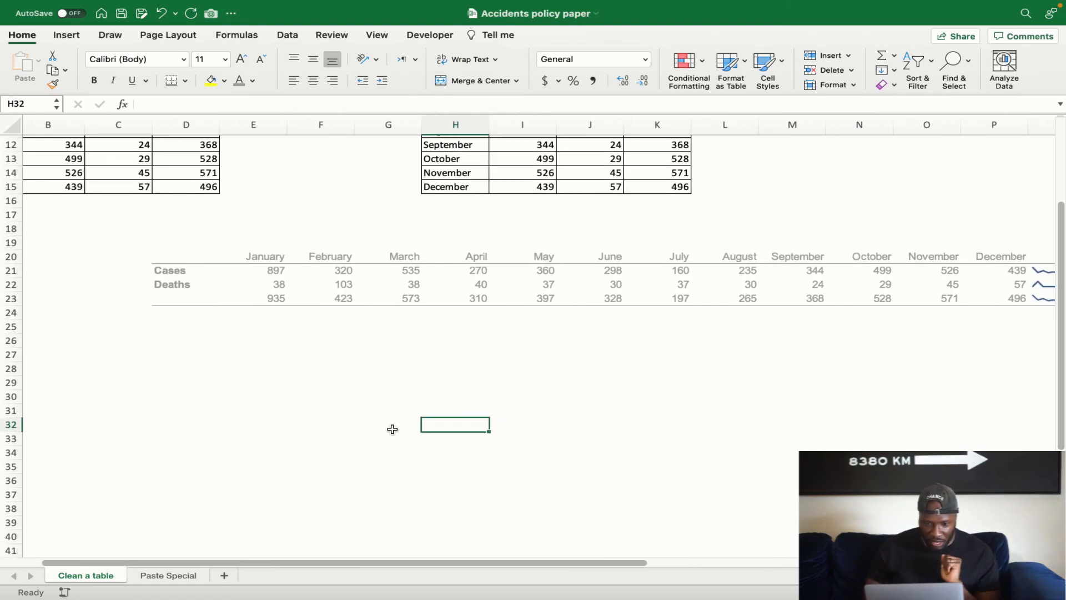
pyautogui.hscroll(3, 393, 429)
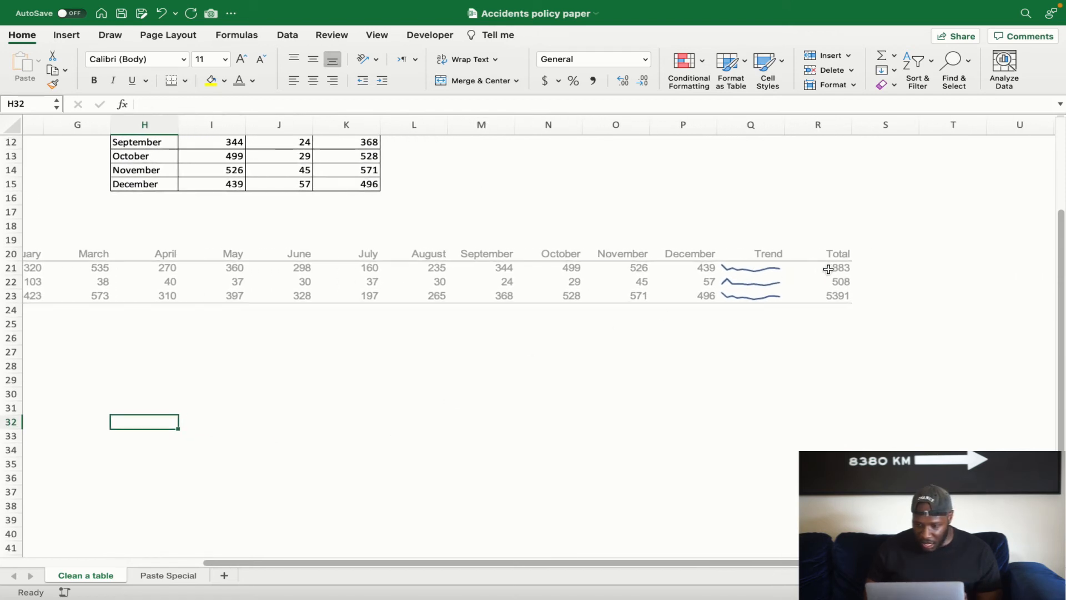
pyautogui.moveTo(831, 269); pyautogui.dragTo(831, 295)
pyautogui.press('super+b')
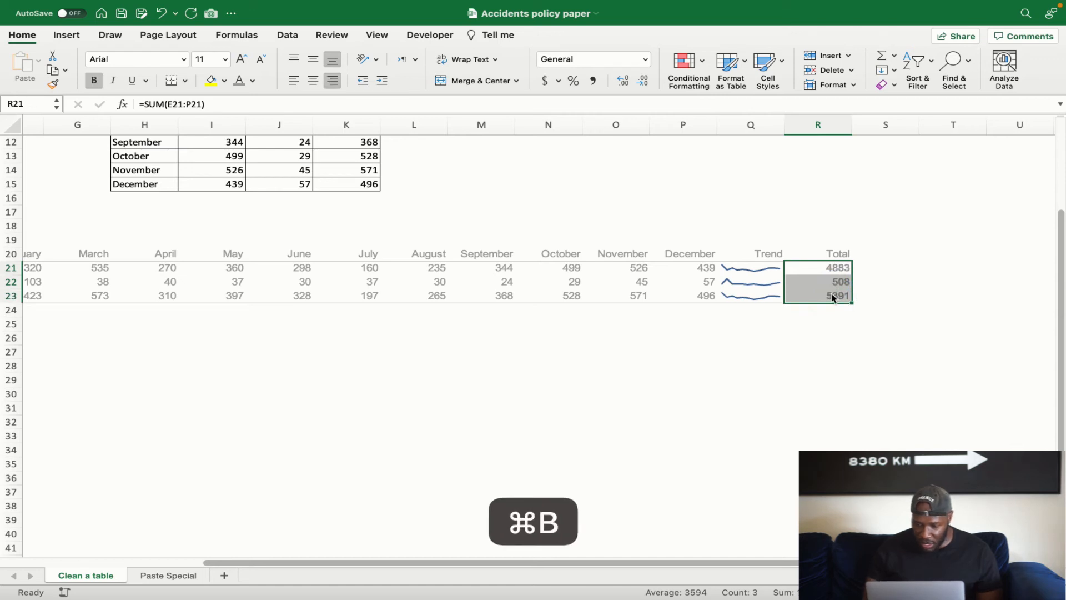
pyautogui.click(757, 388)
pyautogui.hscroll(-4, 756, 390)
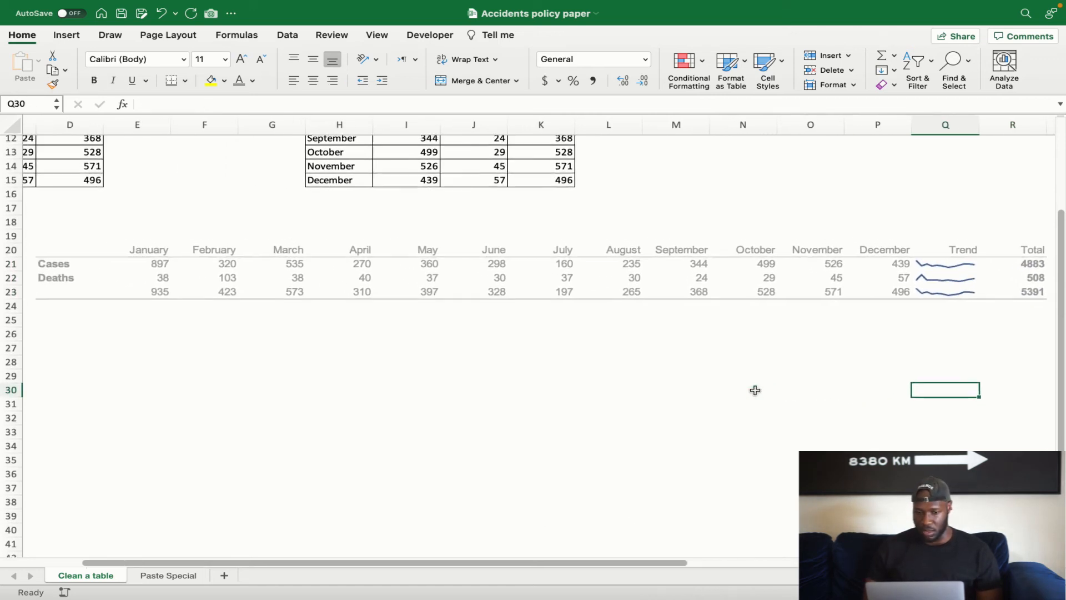
pyautogui.click(704, 386)
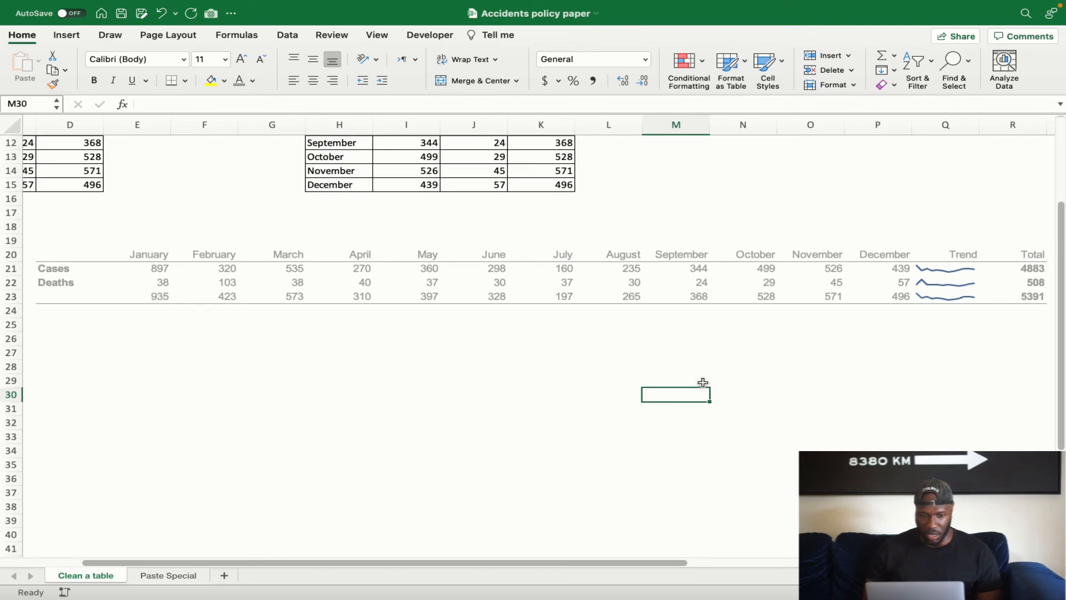
pyautogui.scroll(1, 703, 383)
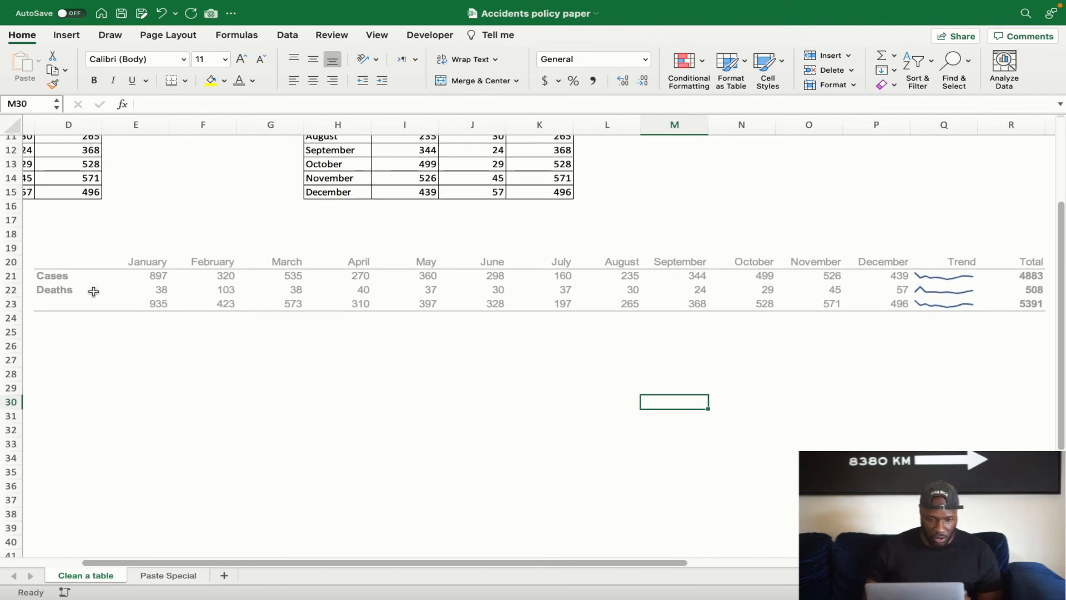
pyautogui.click(64, 264)
pyautogui.write('Mor')
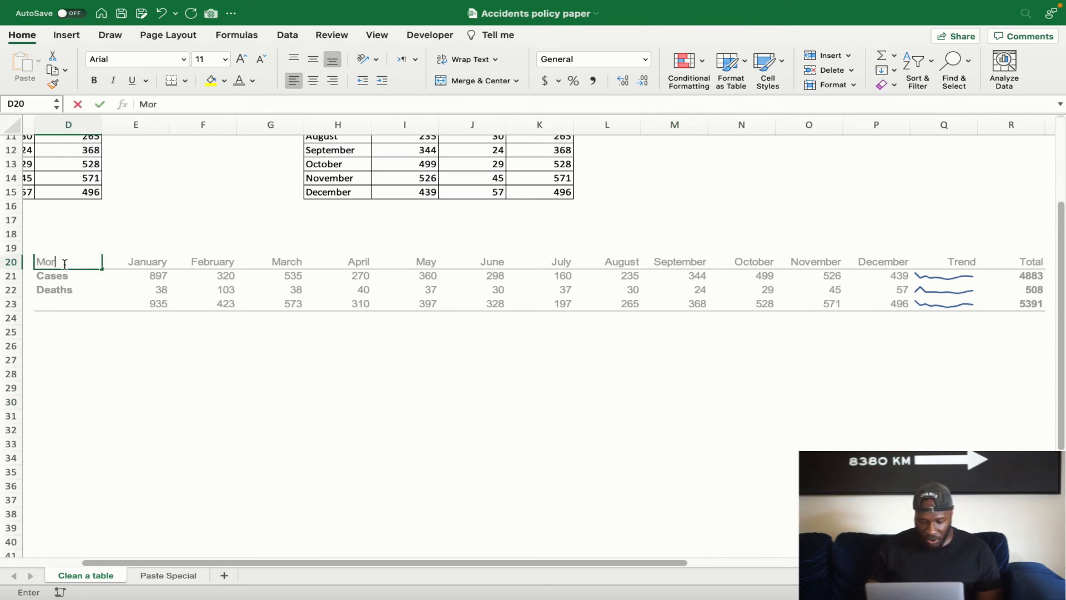
pyautogui.write('t')
pyautogui.press('BackSpace')
pyautogui.click(132, 427)
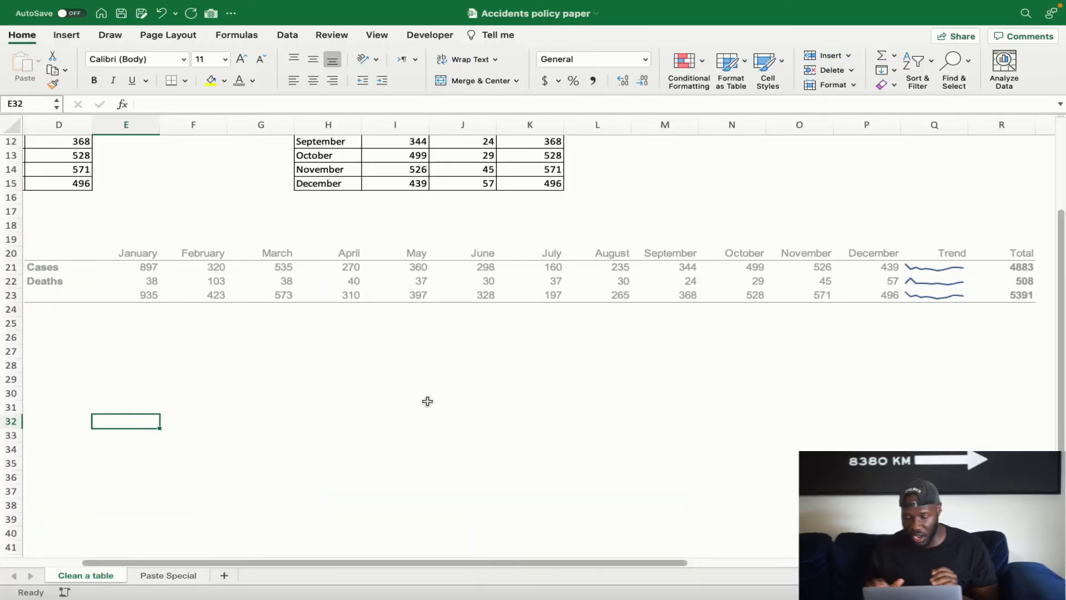
# Examine the Total column cells R21, R22 and R23 of the finished table
pyautogui.click(1019, 267)
pyautogui.click(1025, 279)
pyautogui.click(1026, 295)
pyautogui.hscroll(-2, 345, 277)
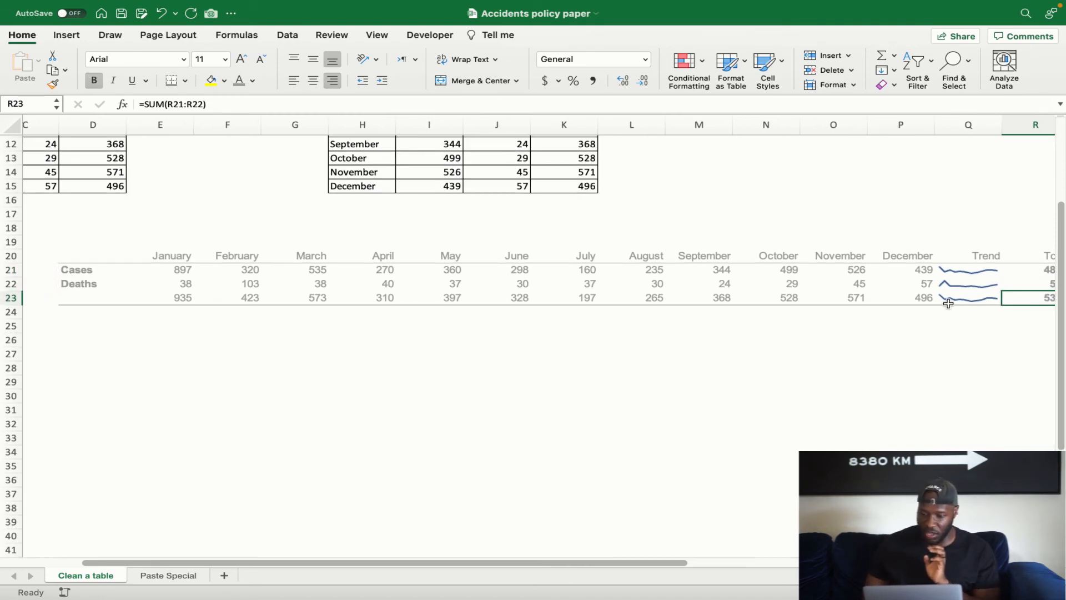
pyautogui.hscroll(2, 945, 301)
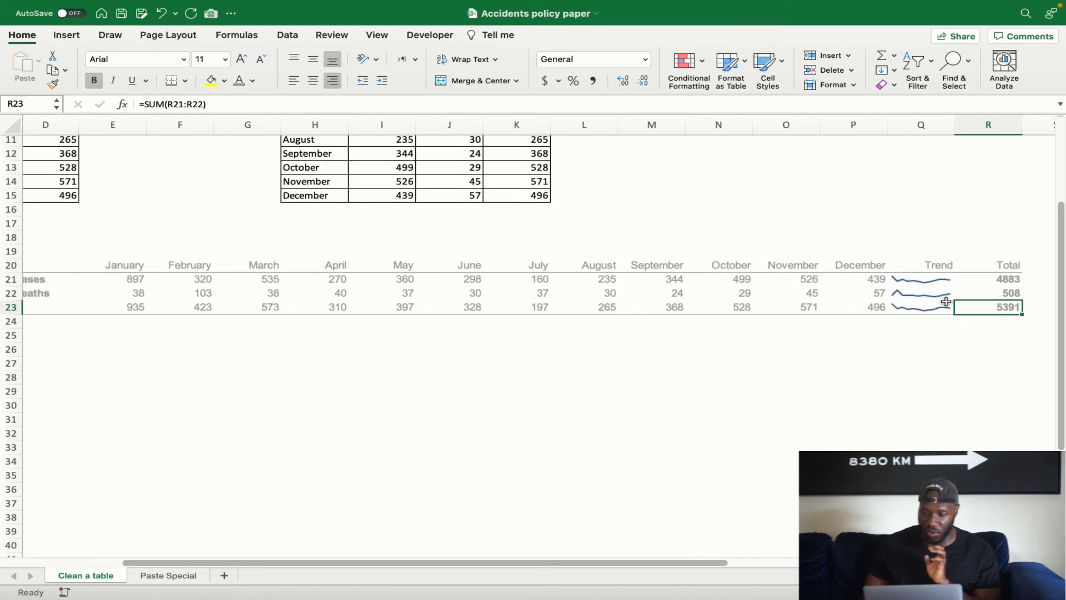
# Select the whole transposed table, D20:R23
pyautogui.click(720, 273)
pyautogui.scroll(1, 721, 273)
pyautogui.hscroll(-1, 720, 273)
pyautogui.scroll(-1, 721, 273)
pyautogui.scroll(-1, 721, 273)
pyautogui.hscroll(1, 720, 273)
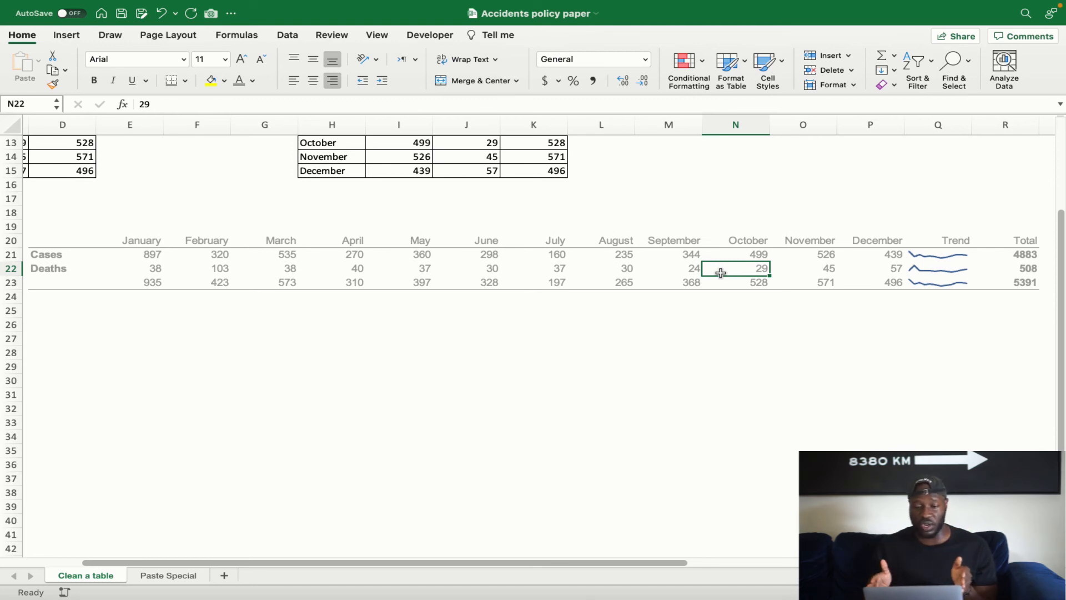
pyautogui.click(57, 239)
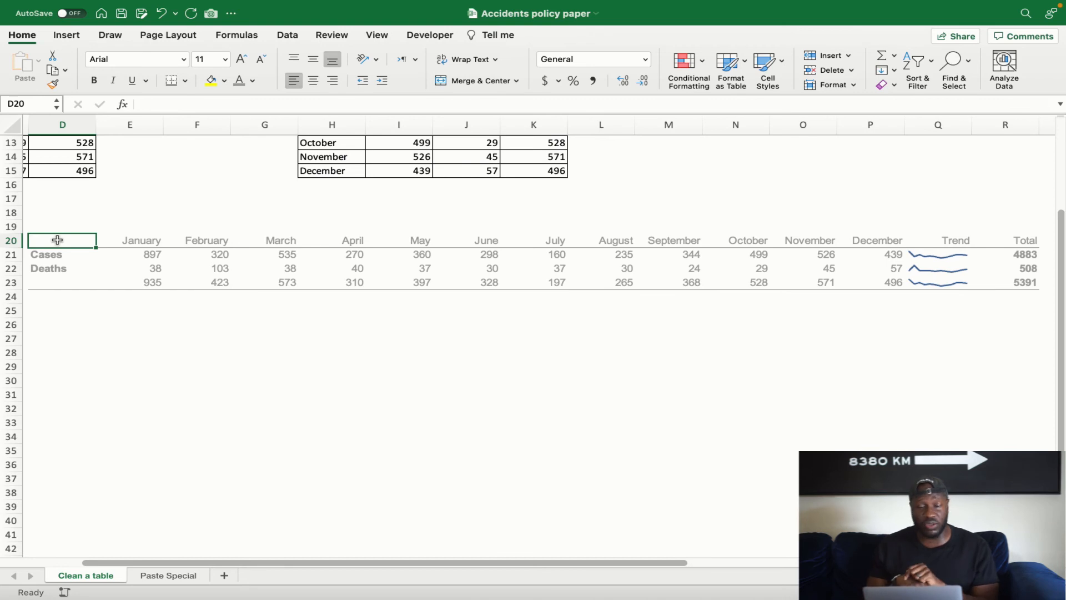
pyautogui.press('super+a')
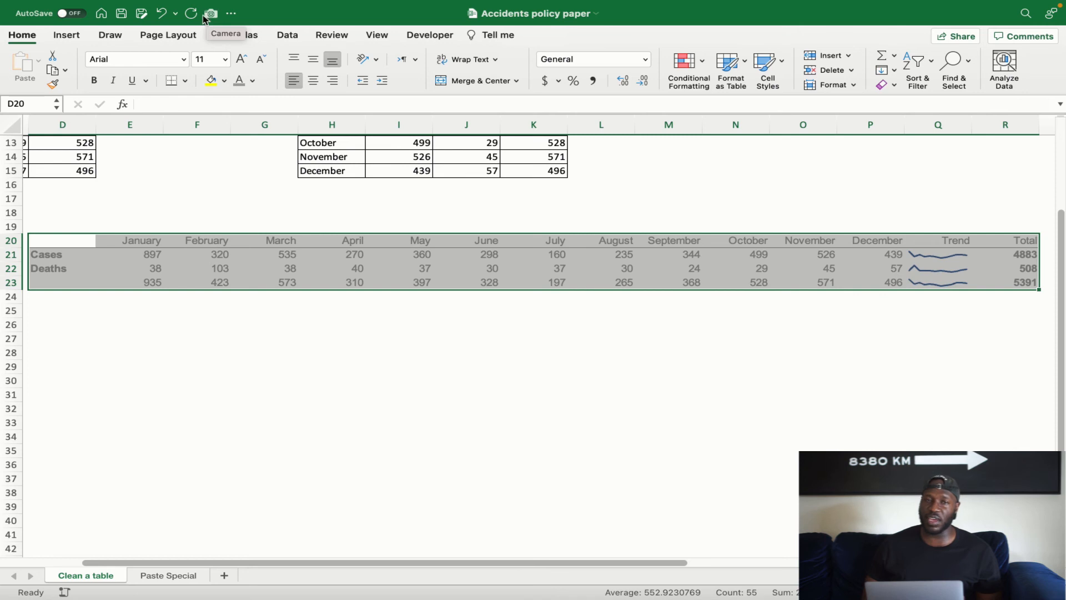
# Open the Quick Access Toolbar customization and find the Camera command among All Commands
pyautogui.click(231, 13)
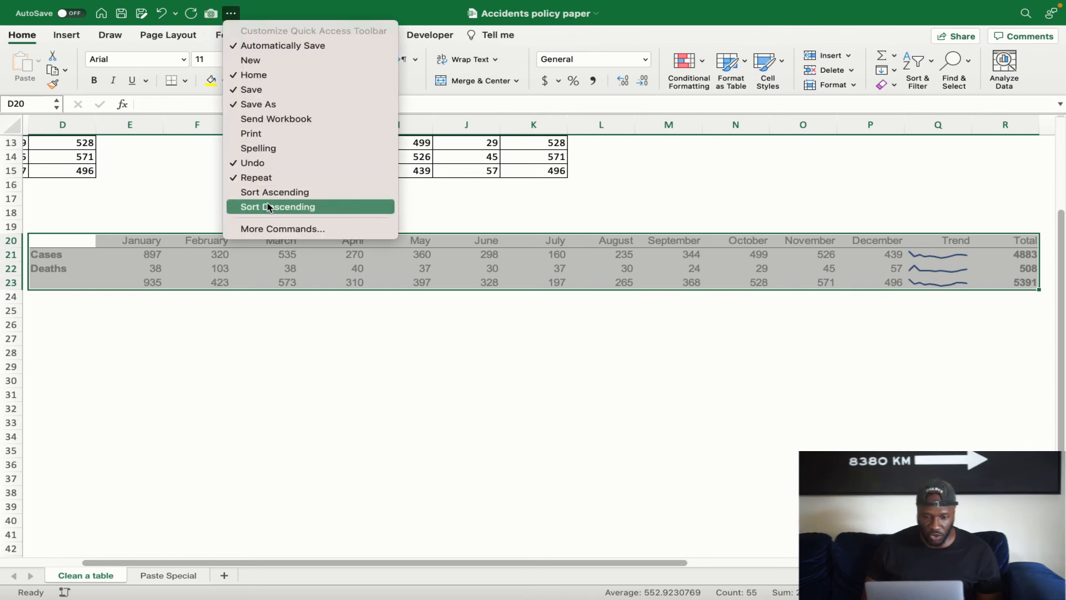
pyautogui.click(282, 229)
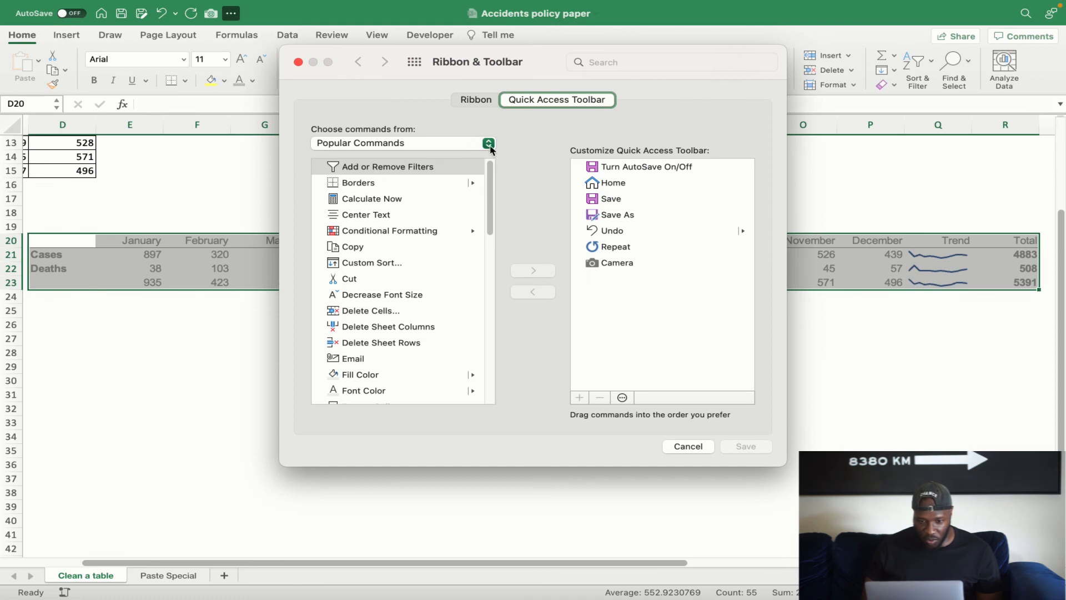
pyautogui.click(489, 145)
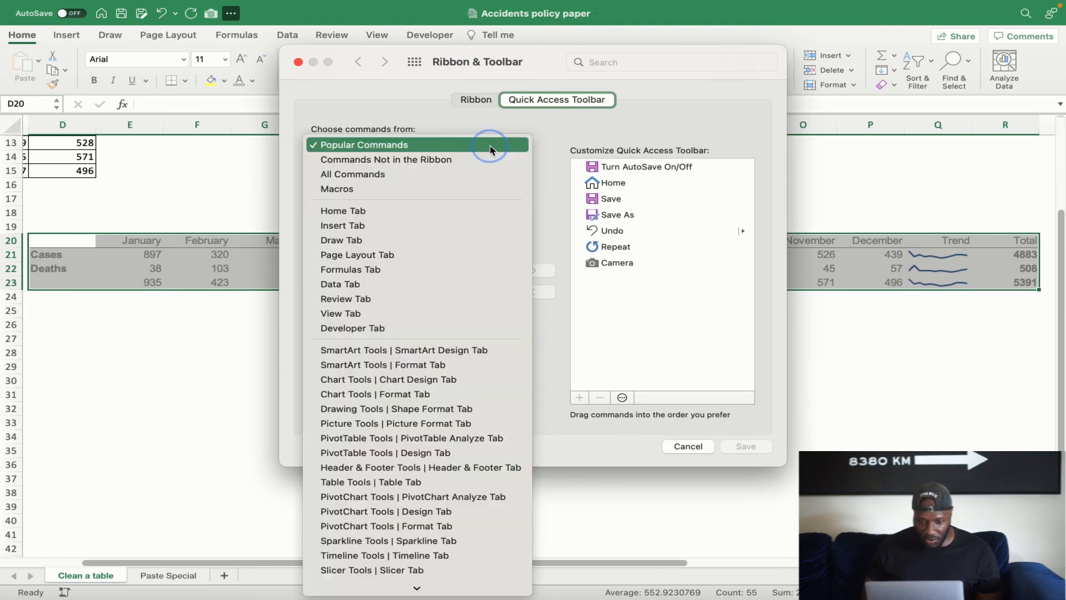
pyautogui.click(384, 174)
pyautogui.scroll(-15, 398, 261)
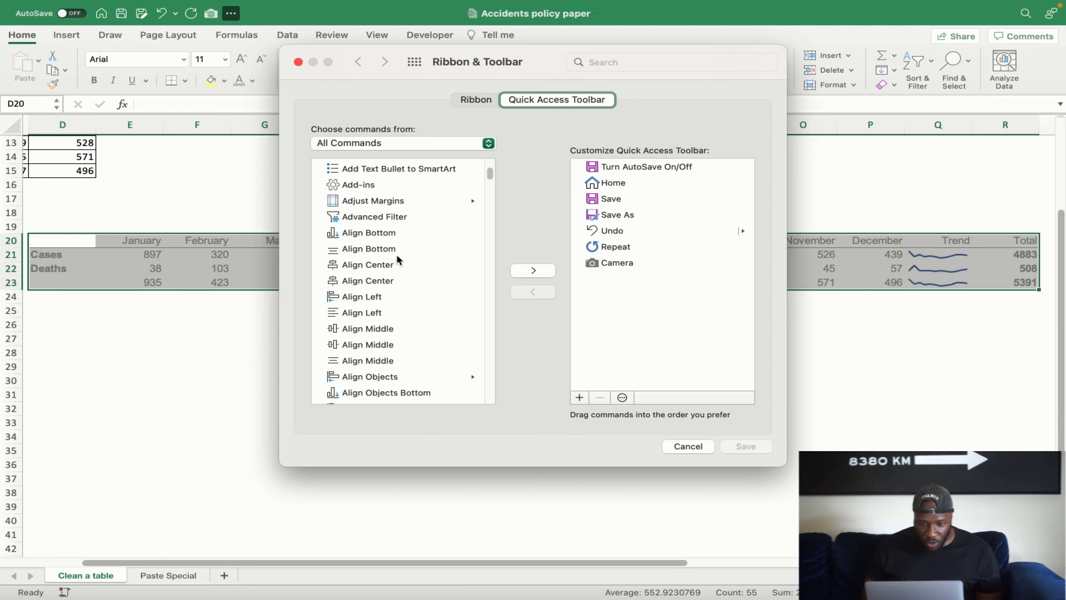
pyautogui.scroll(-20, 398, 260)
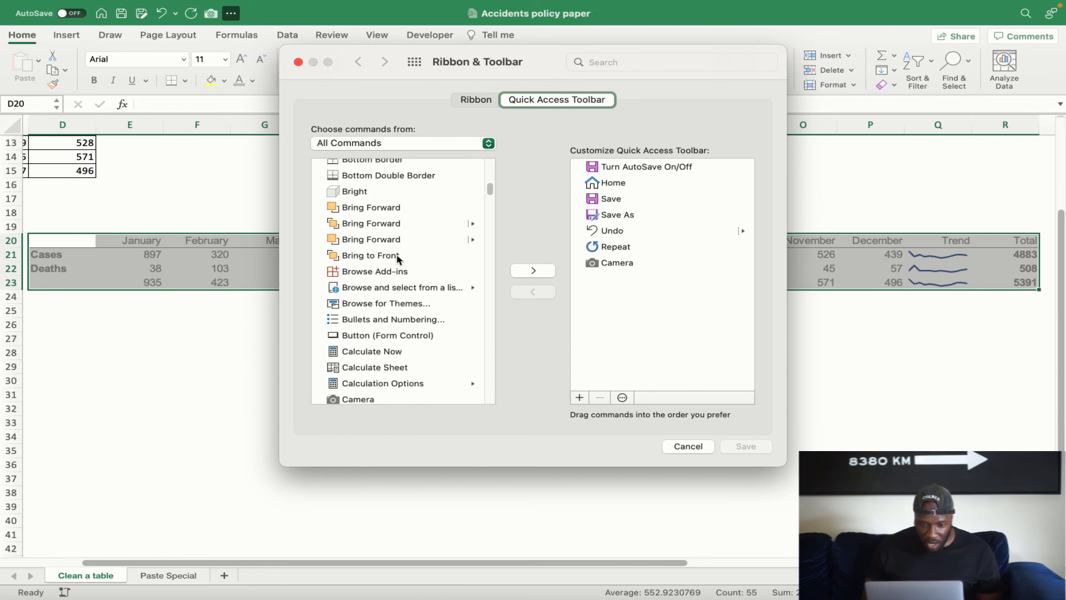
pyautogui.scroll(12, 397, 260)
pyautogui.scroll(1, 397, 259)
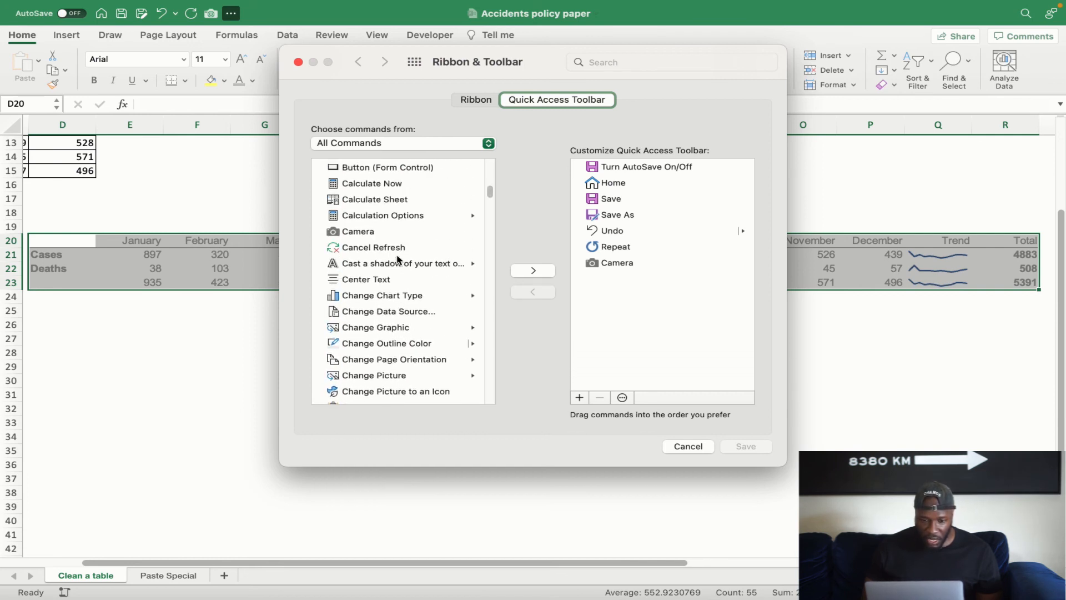
# Remove the existing Camera command from the Quick Access Toolbar
pyautogui.click(359, 233)
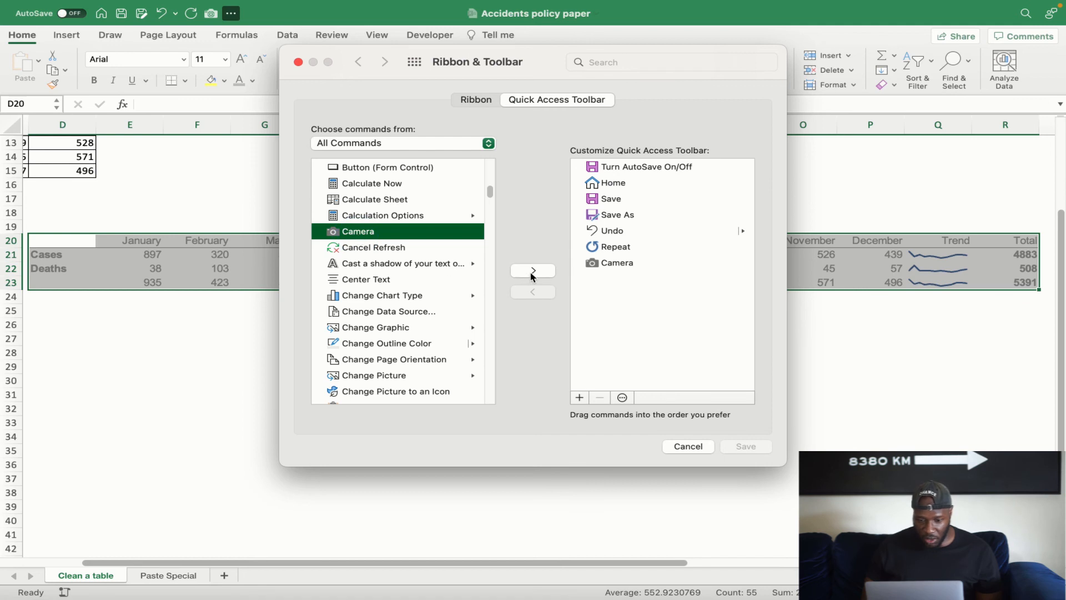
pyautogui.click(618, 265)
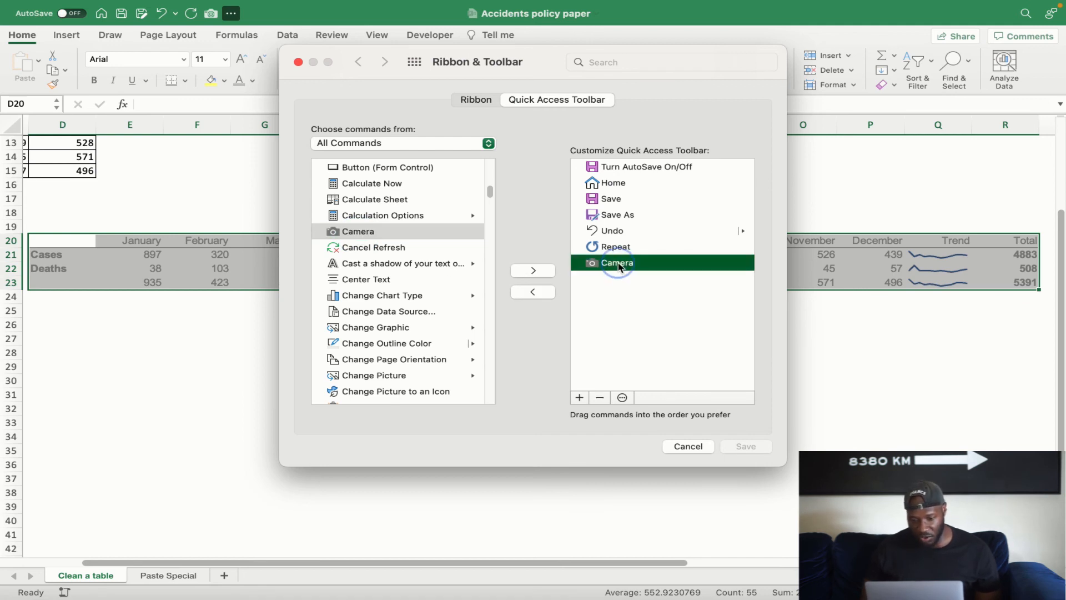
pyautogui.click(537, 294)
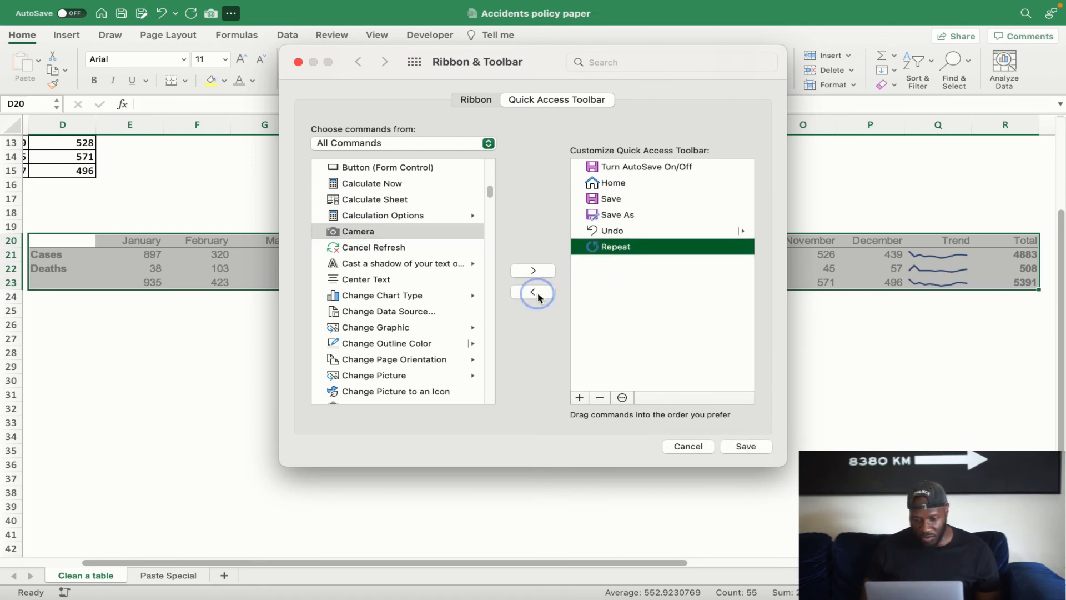
# Add the Camera command to the Quick Access Toolbar, save the customization and close the preferences
pyautogui.click(388, 233)
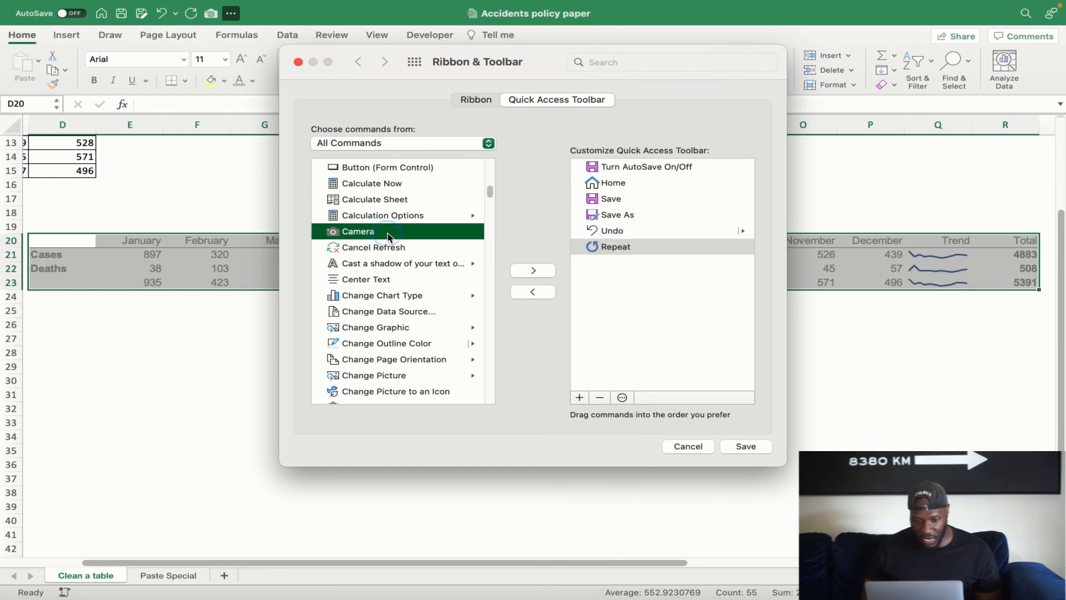
pyautogui.click(534, 272)
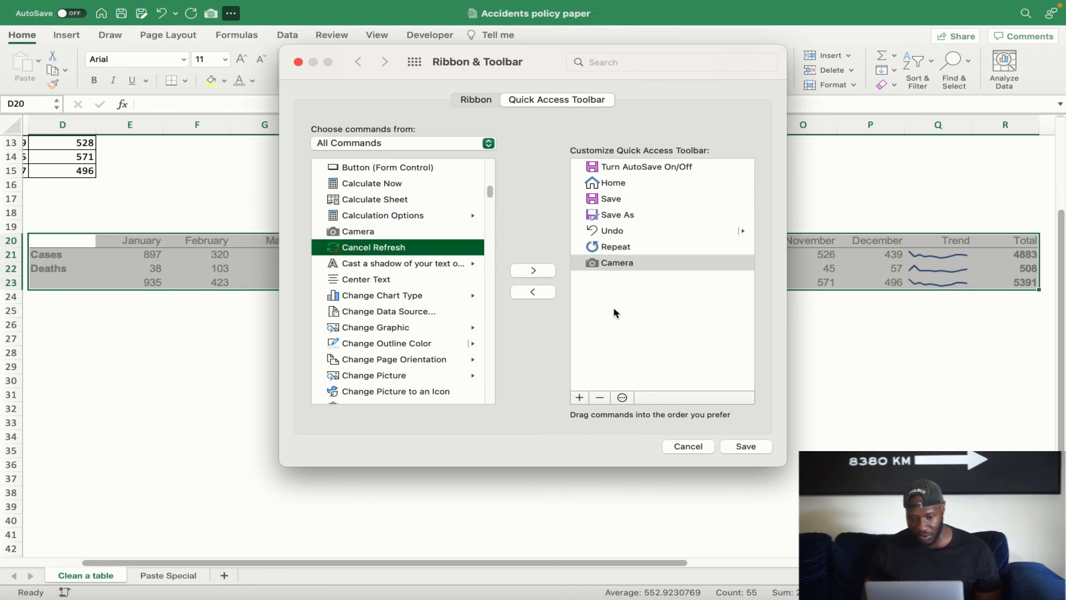
pyautogui.click(745, 447)
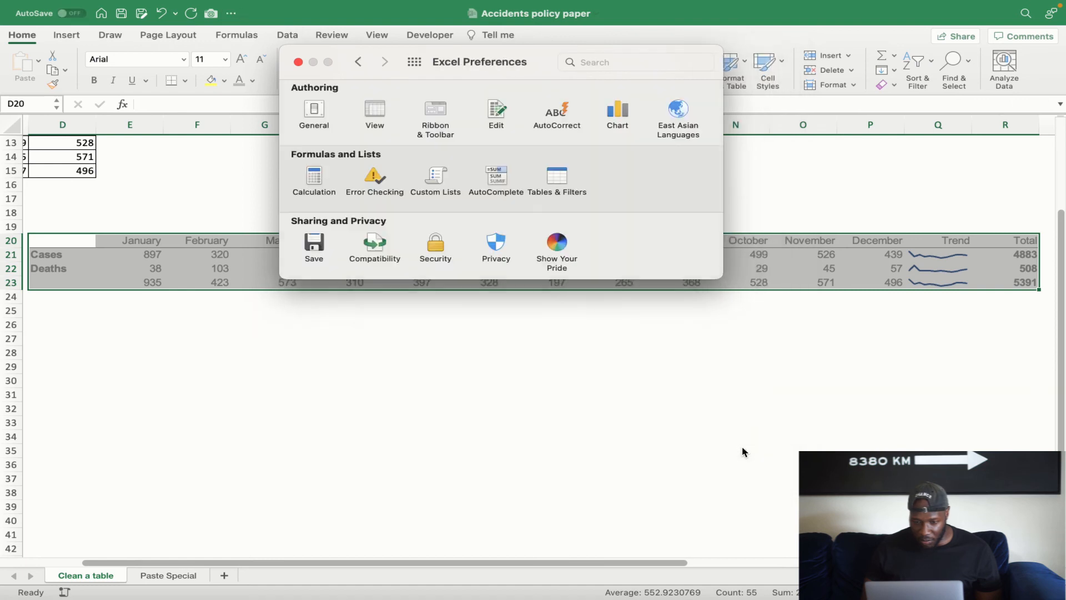
pyautogui.click(299, 62)
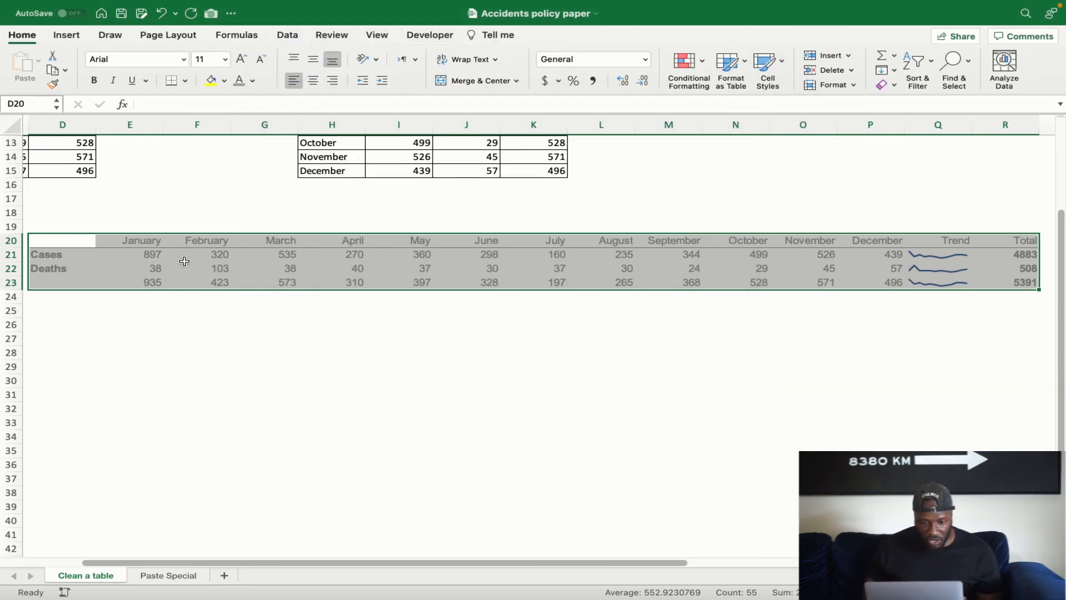
# Create a Camera picture of D20:R23 and place it below the table across about rows 27 to 31
pyautogui.click(212, 15)
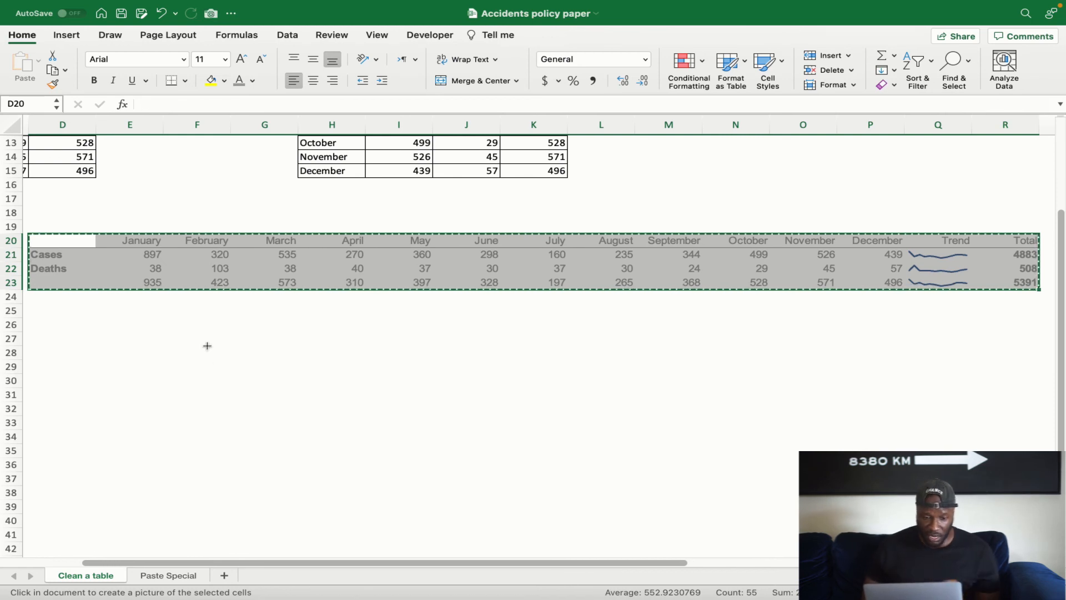
pyautogui.click(235, 398)
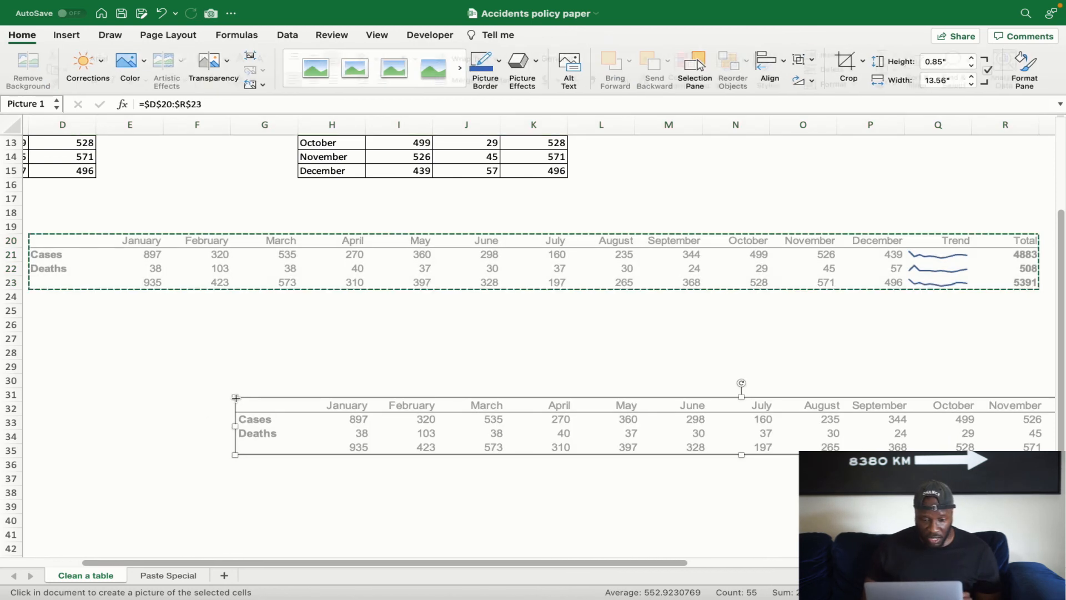
pyautogui.moveTo(300, 410); pyautogui.dragTo(79, 354)
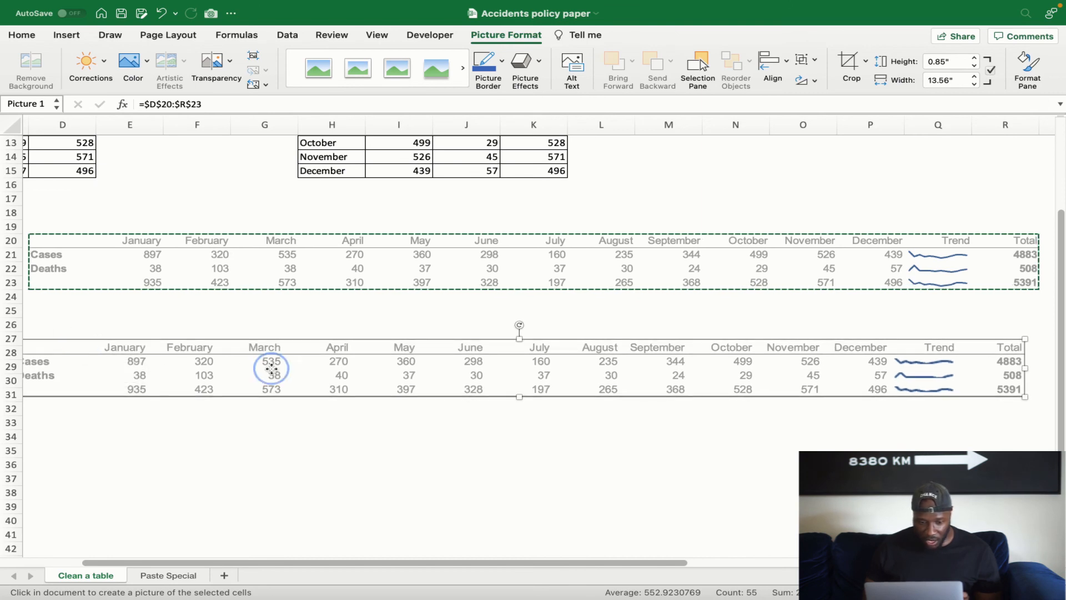
pyautogui.click(377, 483)
pyautogui.click(631, 490)
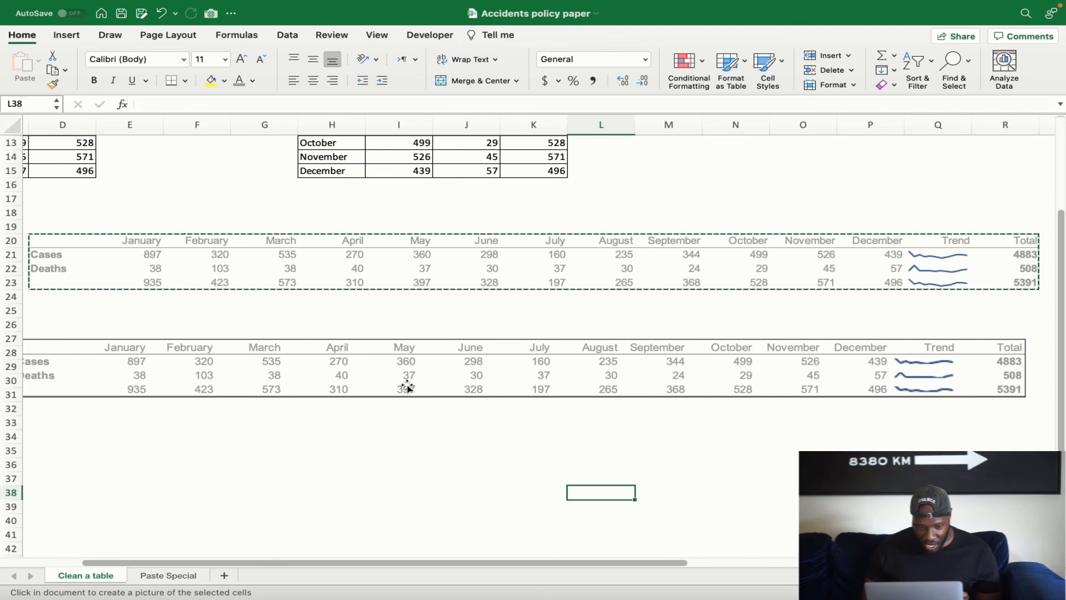
# Remove the border of the table picture by setting it to No Outline
pyautogui.hscroll(-3, 408, 387)
pyautogui.scroll(-1, 408, 387)
pyautogui.click(442, 334)
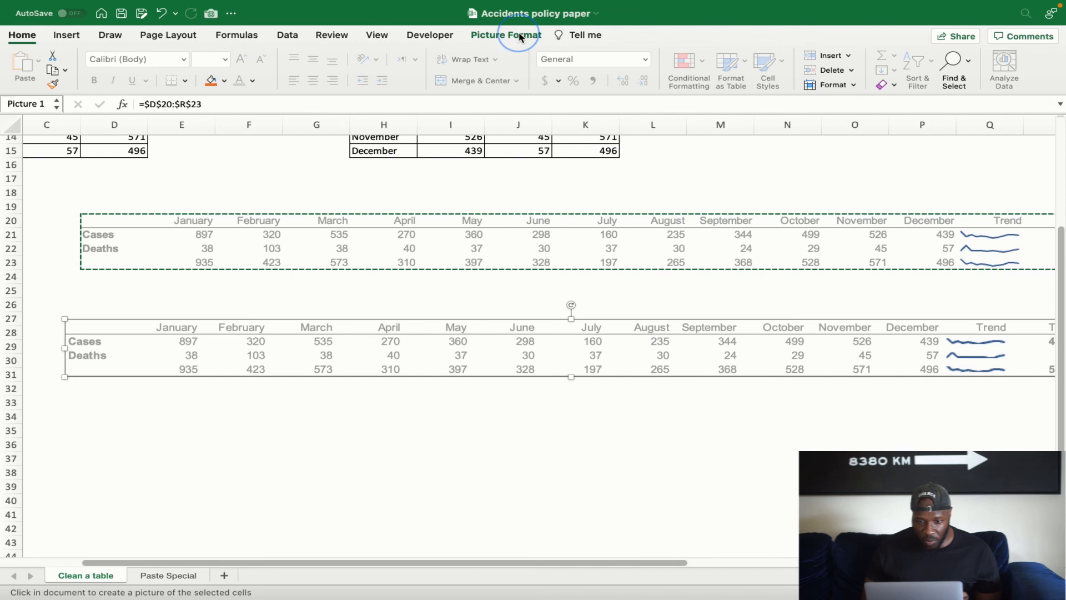
pyautogui.click(520, 36)
pyautogui.click(502, 61)
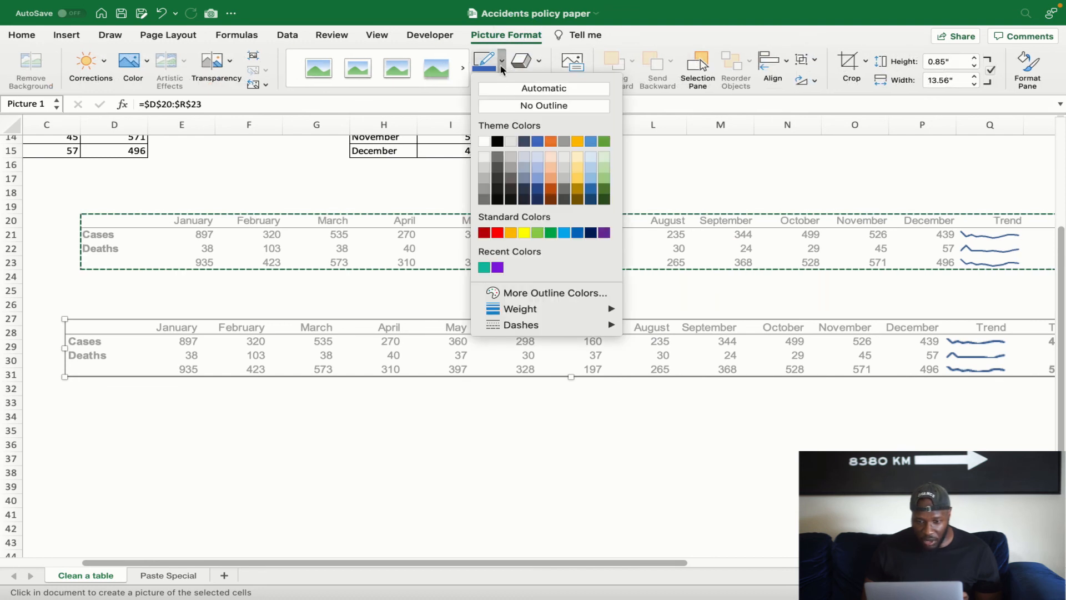
pyautogui.click(528, 110)
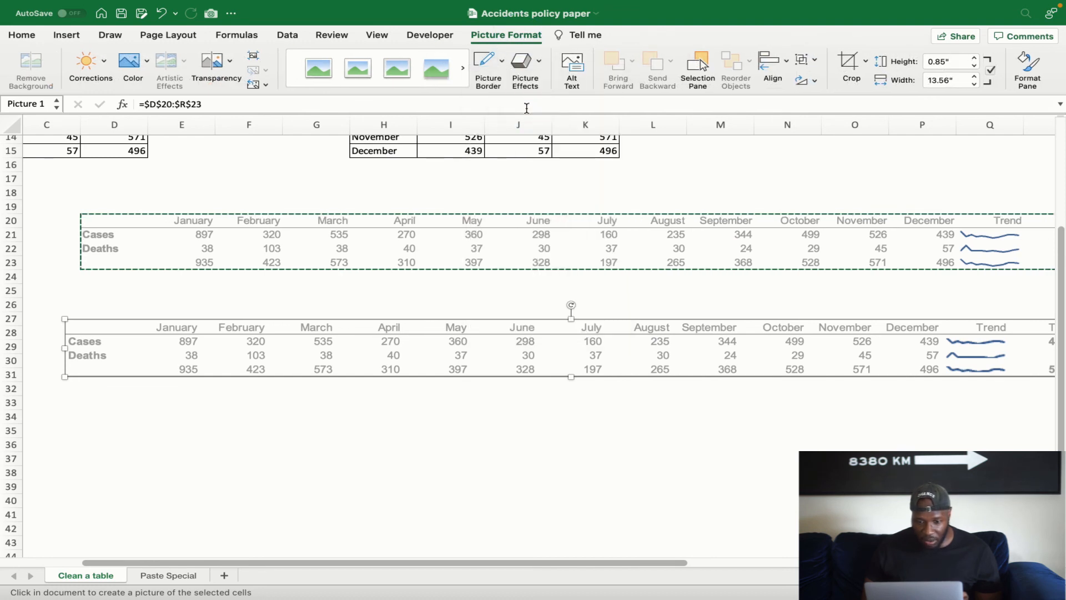
pyautogui.click(532, 516)
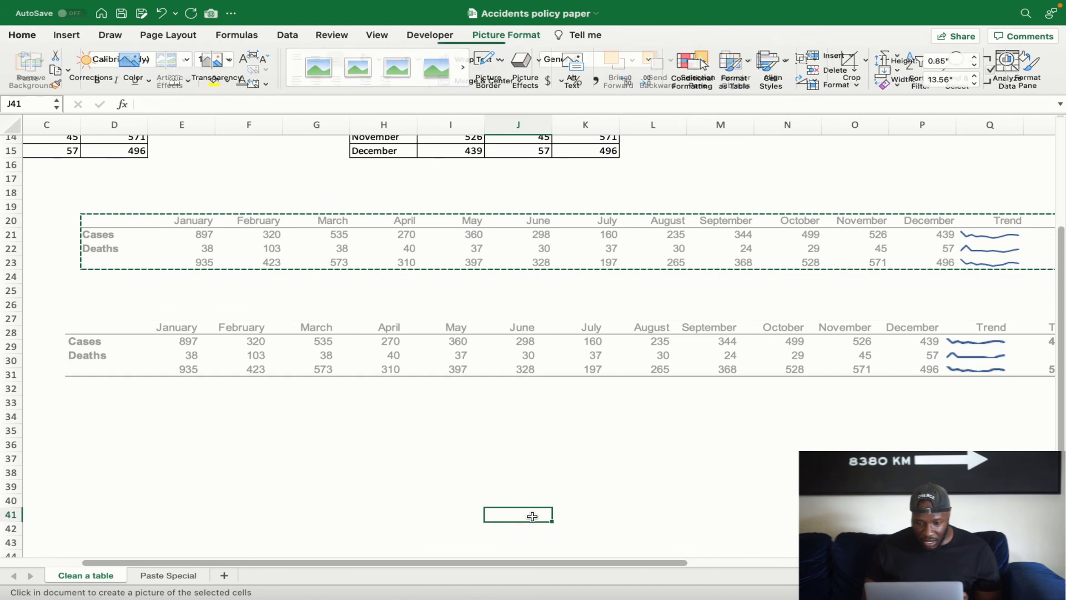
# Copy the borderless picture of the table to the clipboard
pyautogui.click(571, 356)
pyautogui.press('super+c')
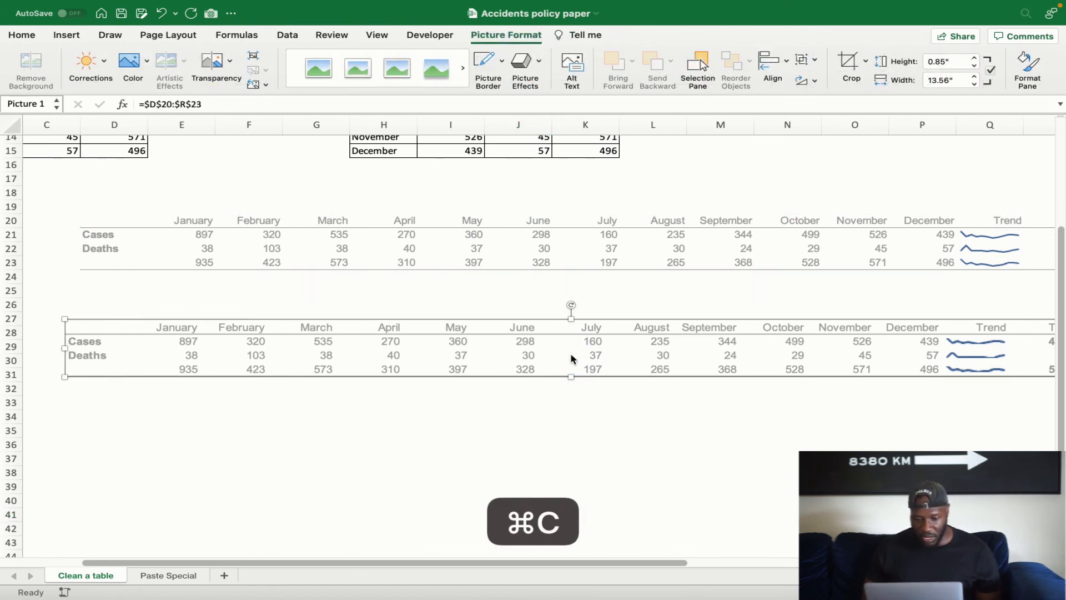
pyautogui.scroll(-1, 468, 432)
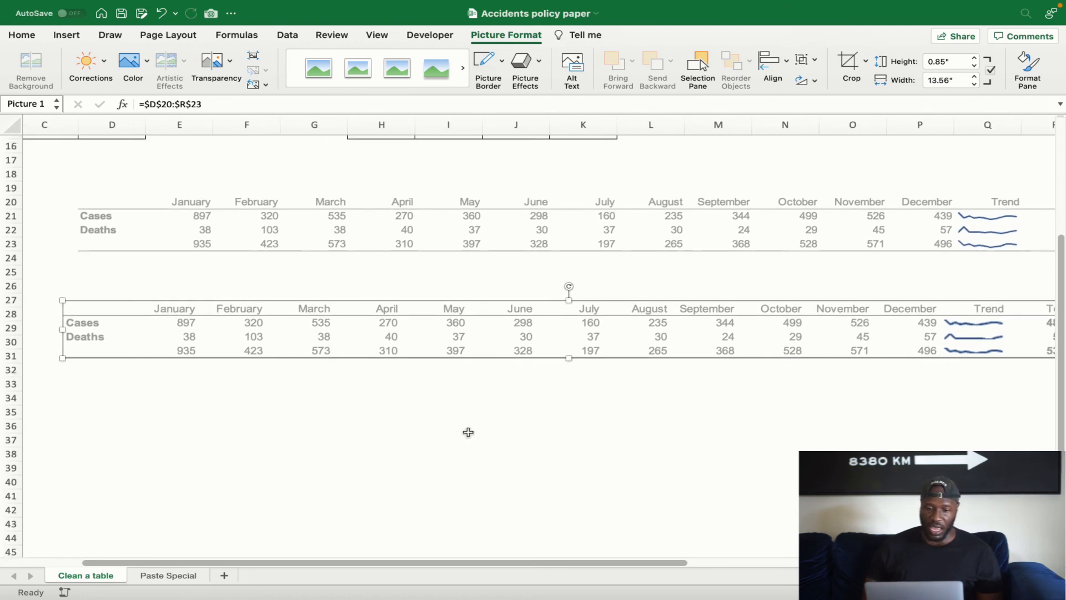